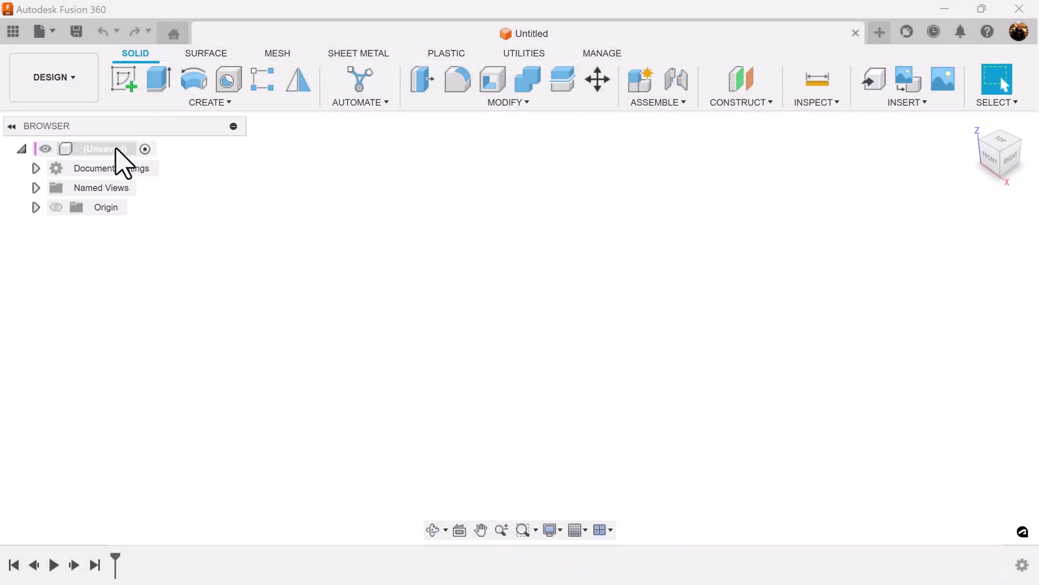
Step: Add a new Component1 and start a sketch on the front XZ plane
right_click(118, 151)
left_click(154, 163)
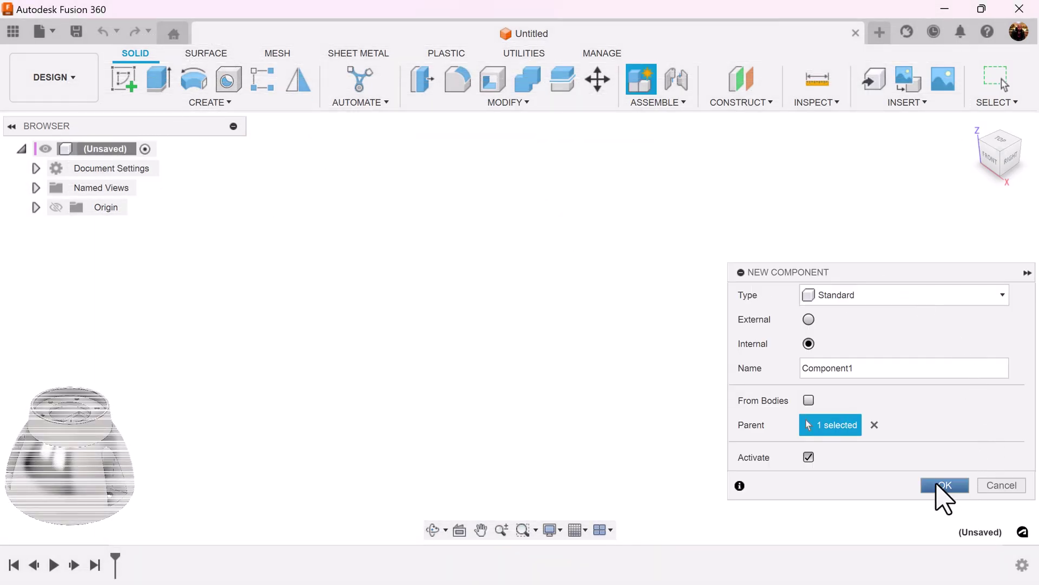
left_click(945, 485)
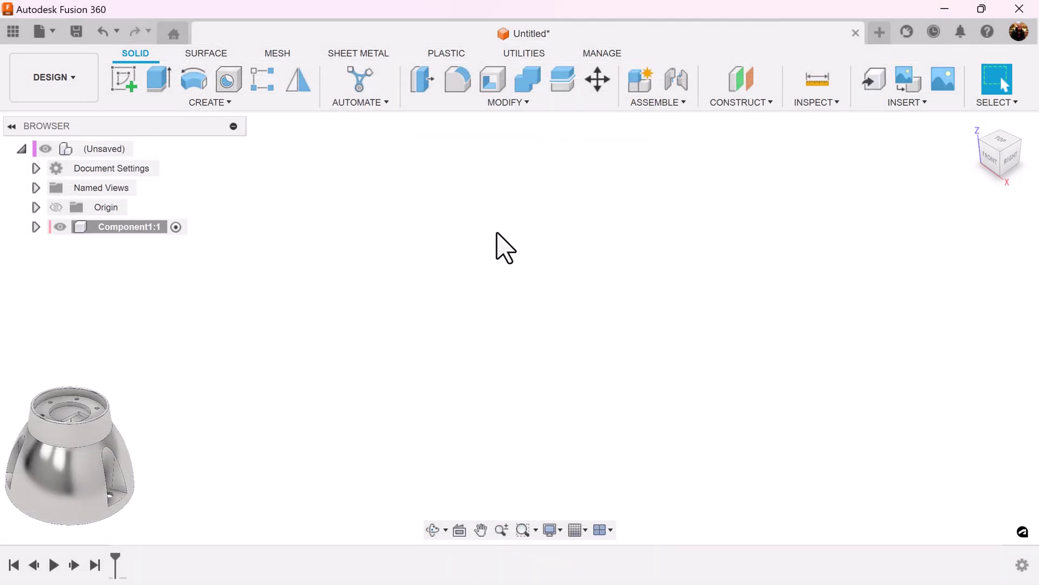
left_click(993, 157)
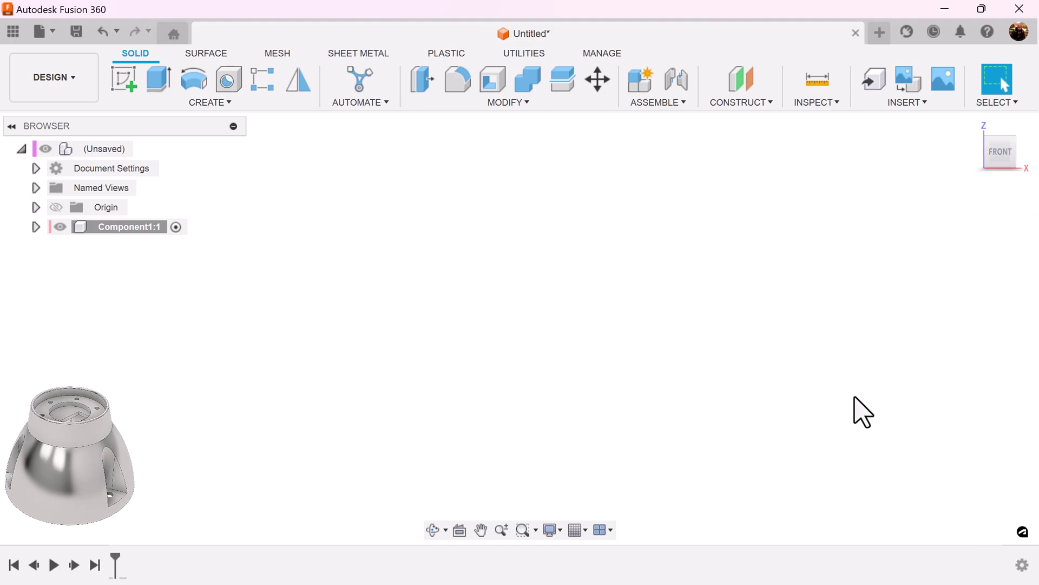
left_click(125, 82)
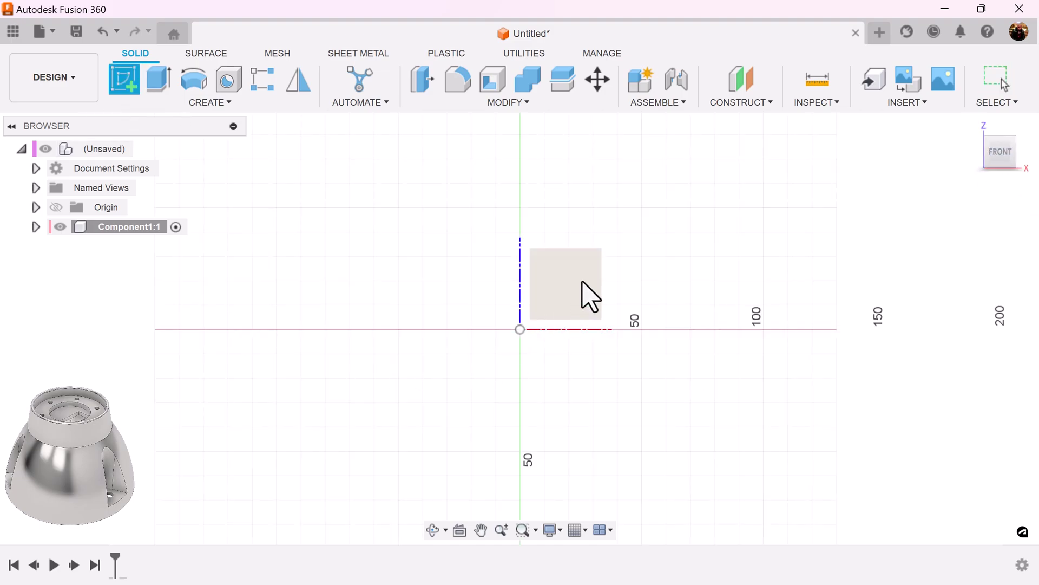
left_click(589, 296)
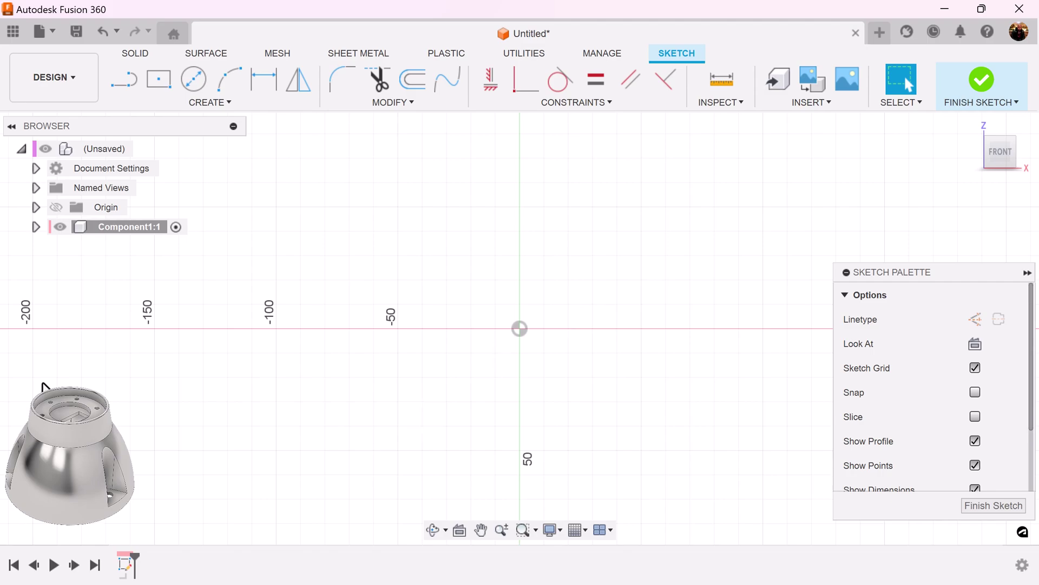
Step: Draw an 80 mm vertical construction centreline up from the origin
left_click(127, 79)
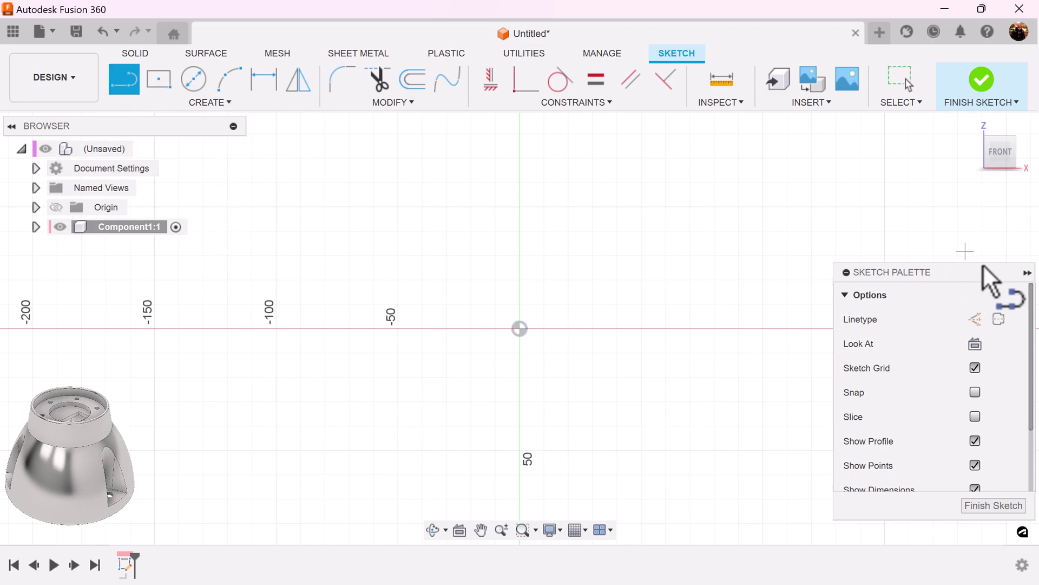
left_click(999, 320)
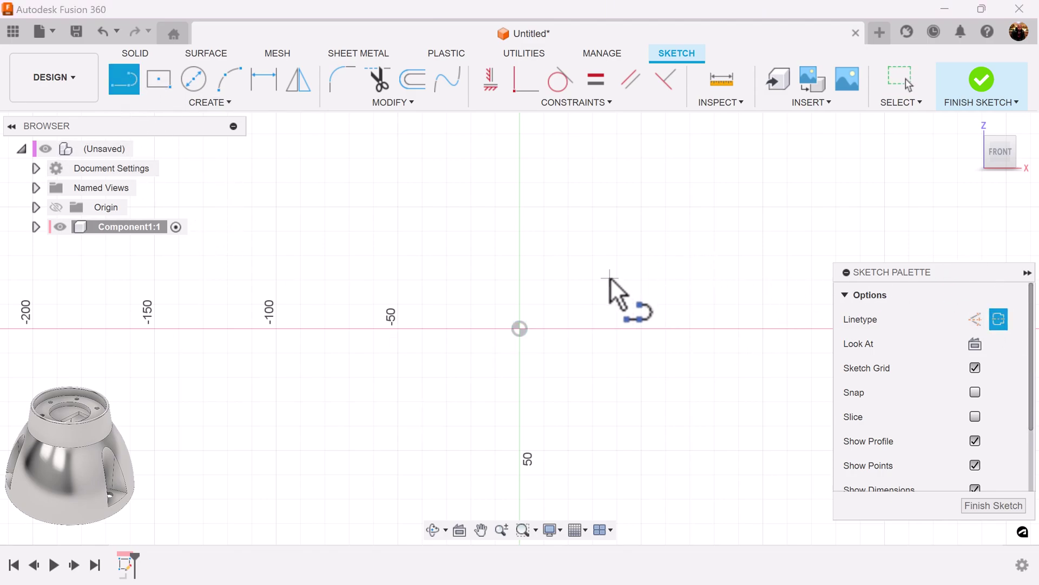
middle_click_drag(610, 279, 619, 396)
left_click(527, 445)
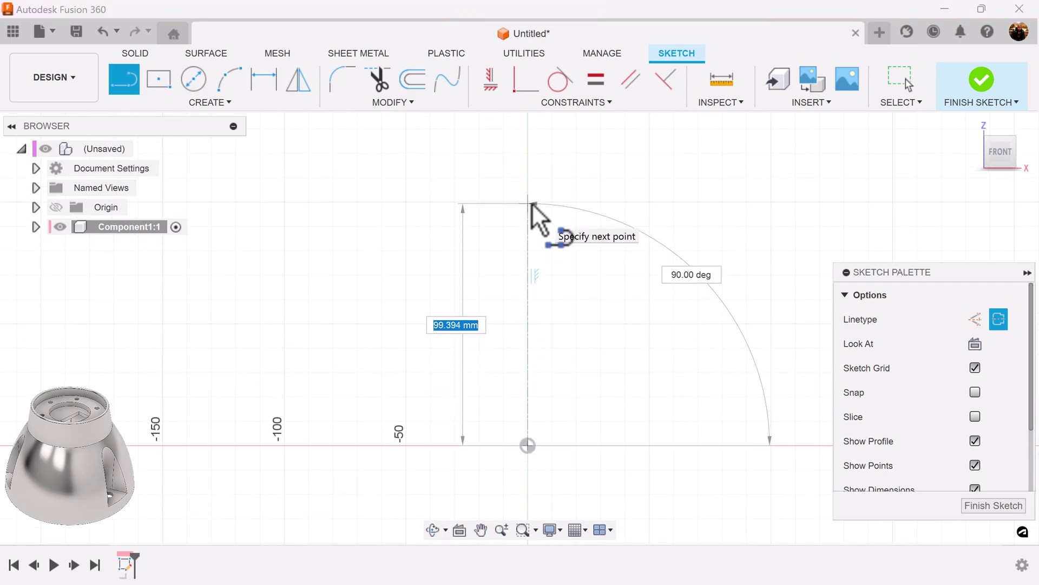
key("Return")
key("Escape")
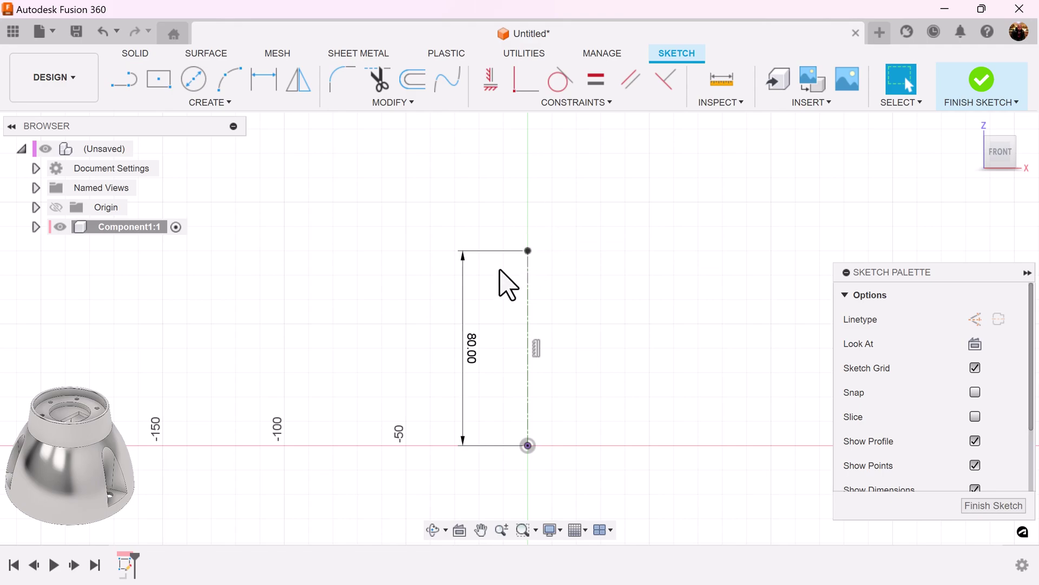
left_click_drag(473, 365, 560, 355)
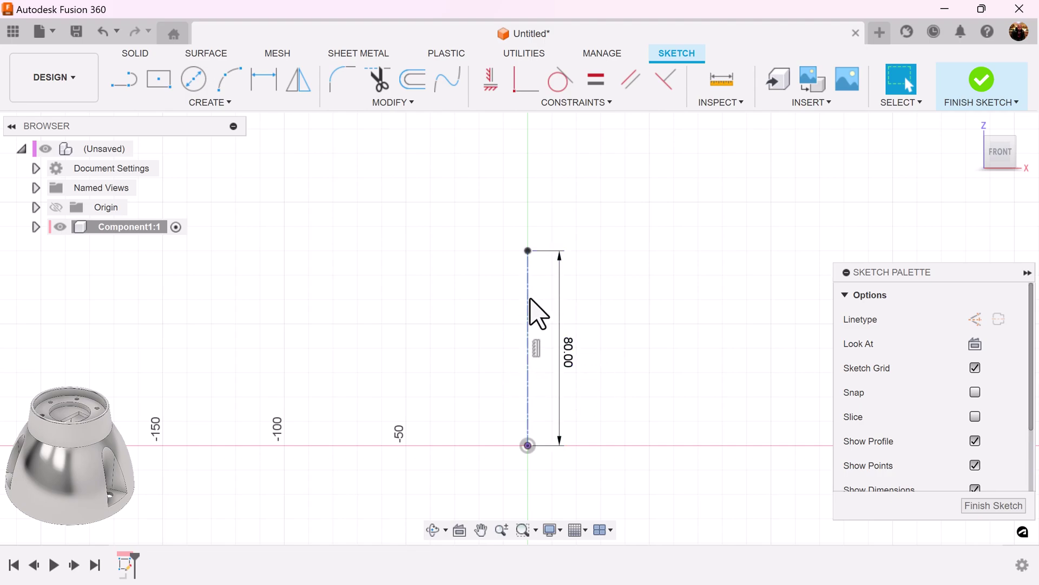
scroll(703, 381, "down", 2)
middle_click_drag(703, 381, 641, 377)
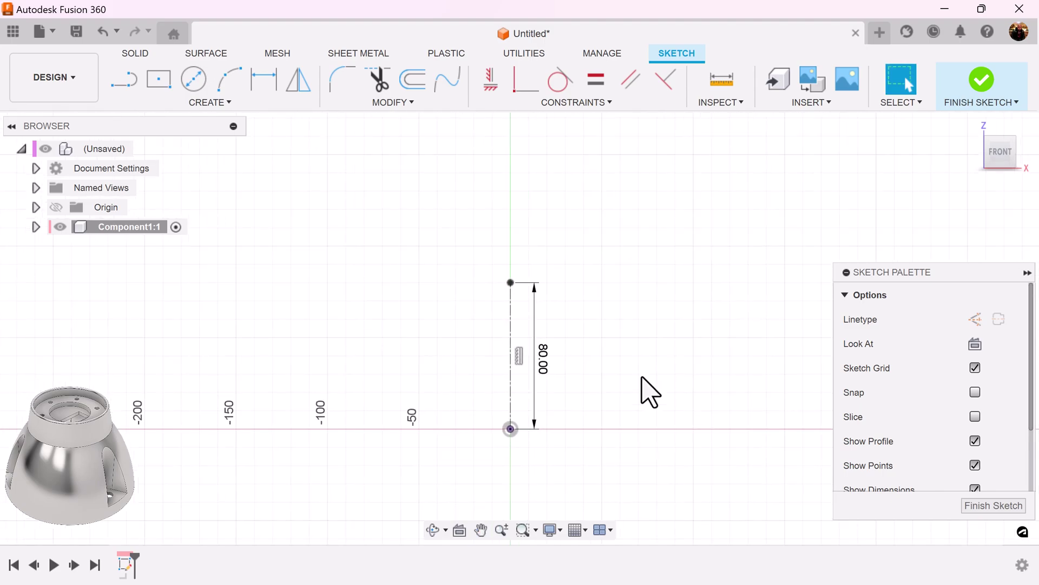
Step: Draw a short angled top line and a tangent arc down the side, closing the profile at the origin
left_click(127, 84)
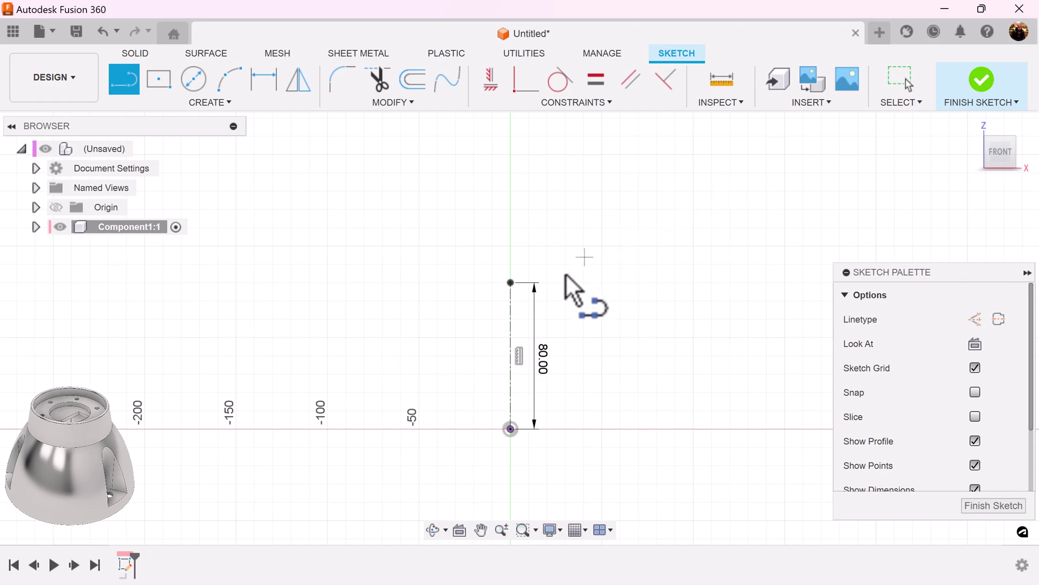
left_click(510, 282)
left_click_drag(471, 282, 454, 323)
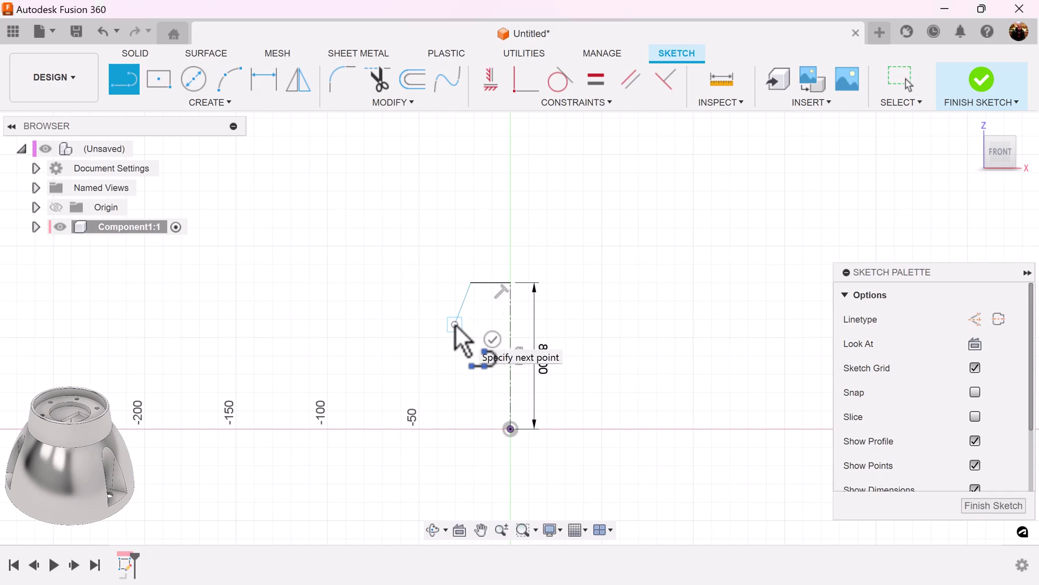
left_click_drag(454, 323, 454, 433)
left_click(511, 429)
scroll(560, 455, "up", 3)
middle_click_drag(615, 355, 655, 388)
key("l")
middle_click_drag(814, 303, 817, 418)
middle_click_drag(819, 374, 800, 311)
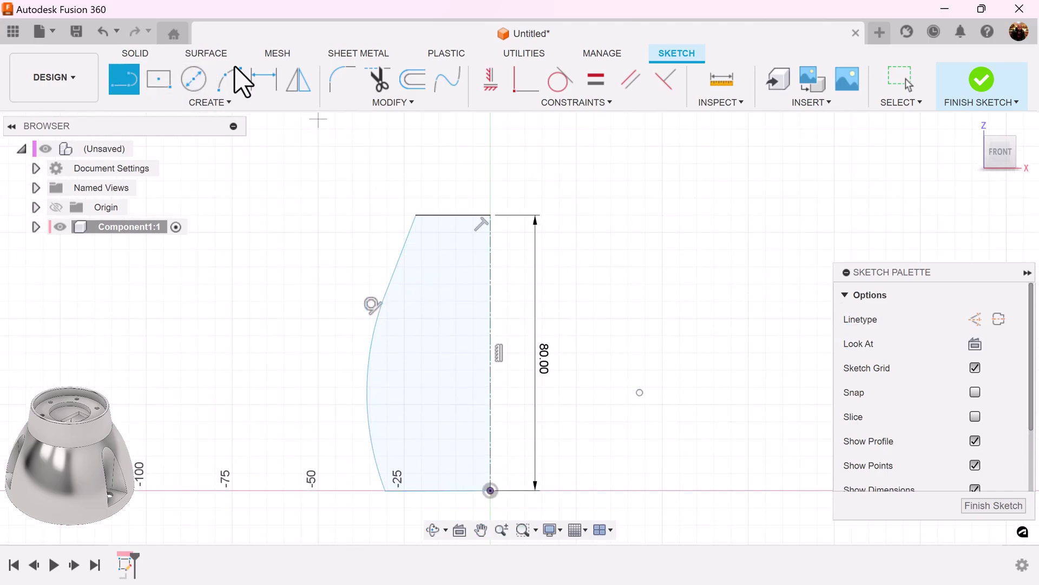
Step: Dimension the curve's start 20 mm below the top and the top edge 36 mm wide
left_click(266, 82)
left_click(415, 214)
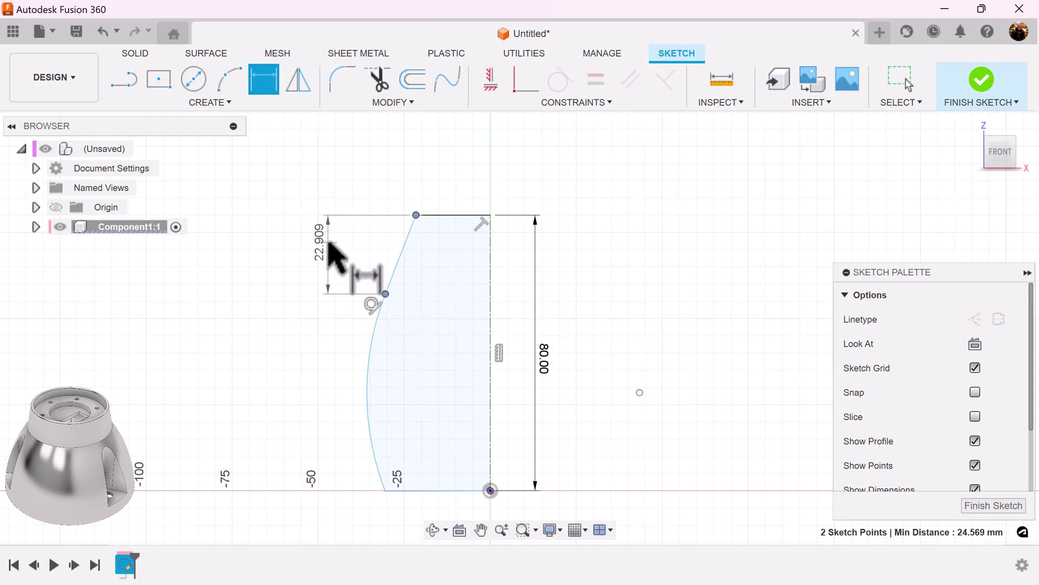
left_click(328, 244)
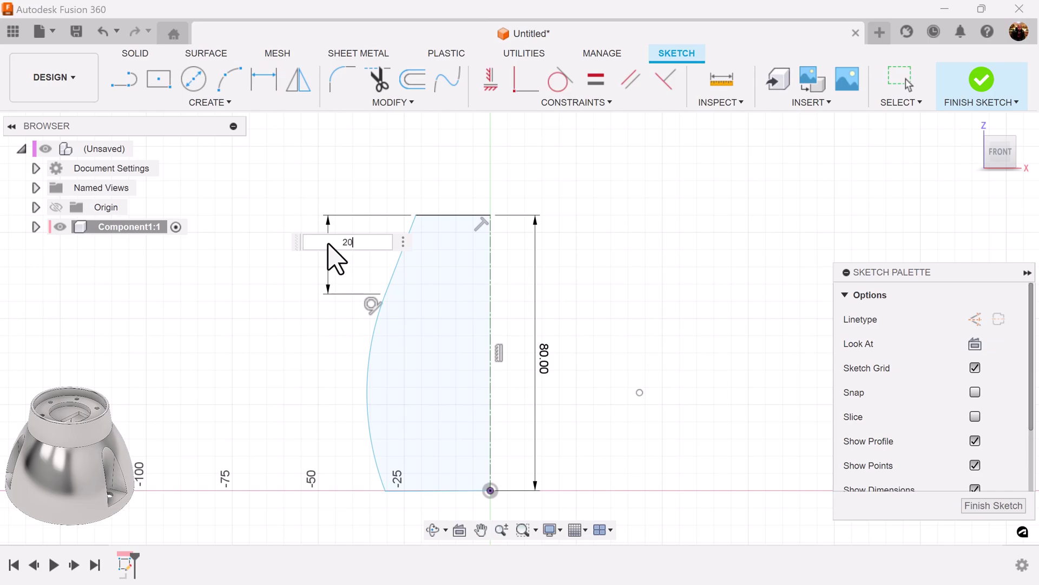
key("Return")
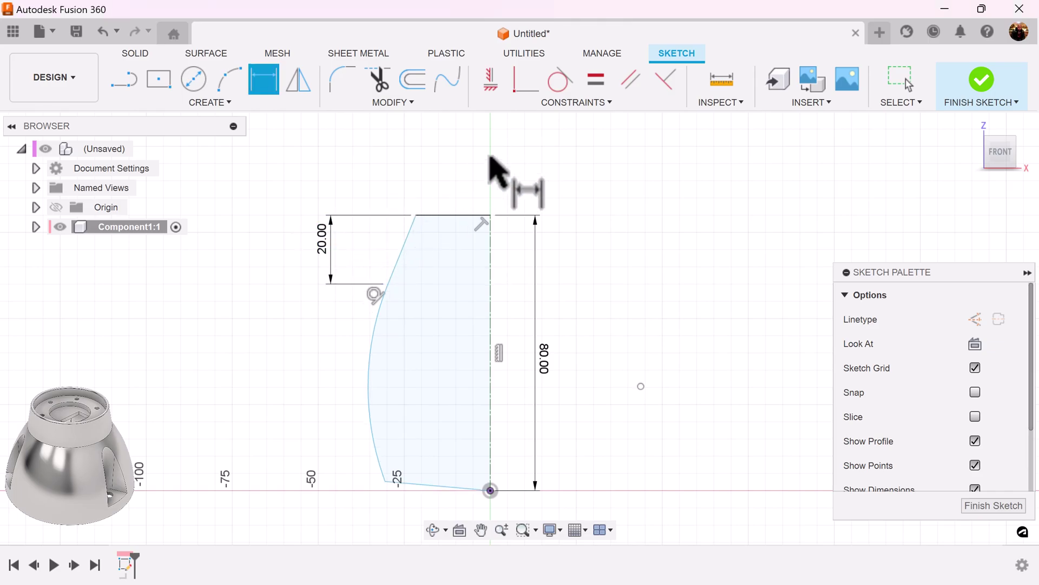
left_click(389, 275)
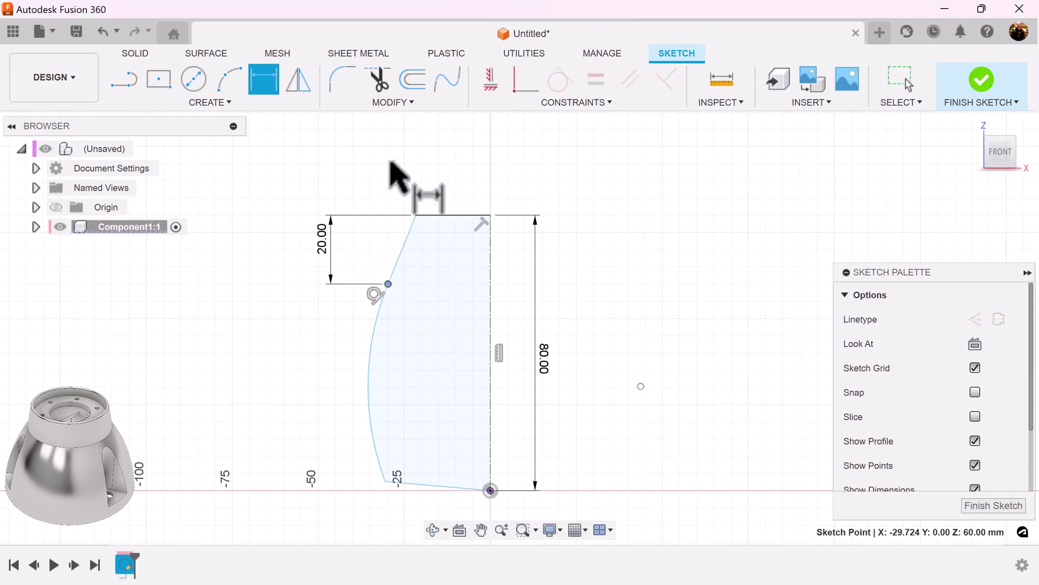
left_click(490, 216)
left_click(433, 152)
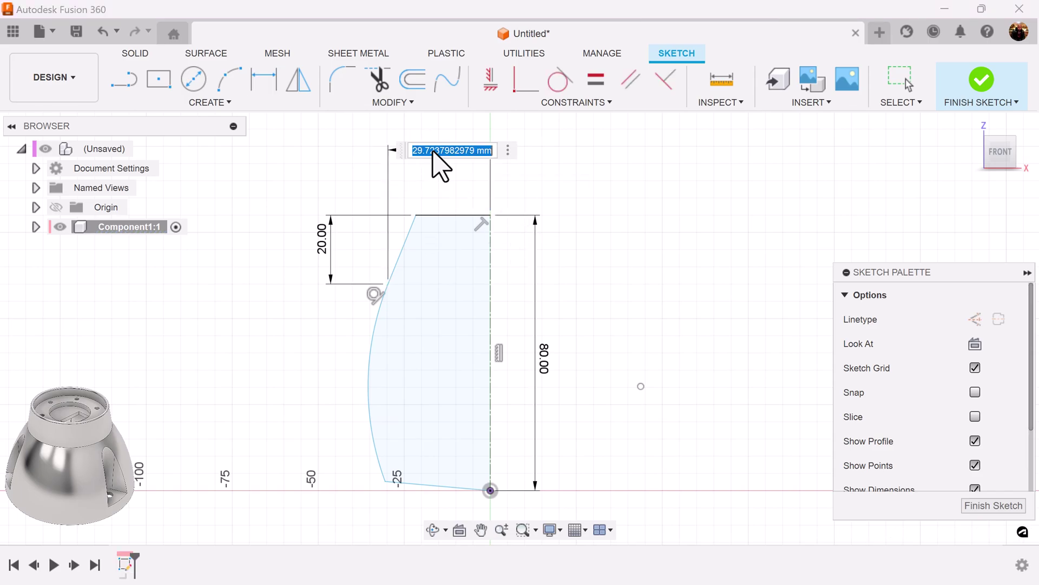
key("Return")
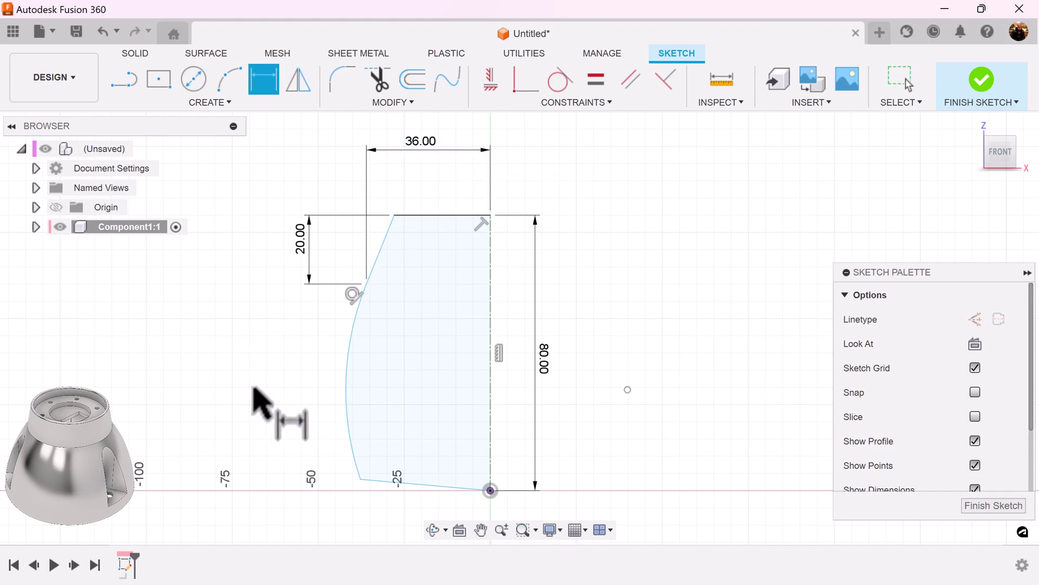
scroll(574, 440, "down", 1)
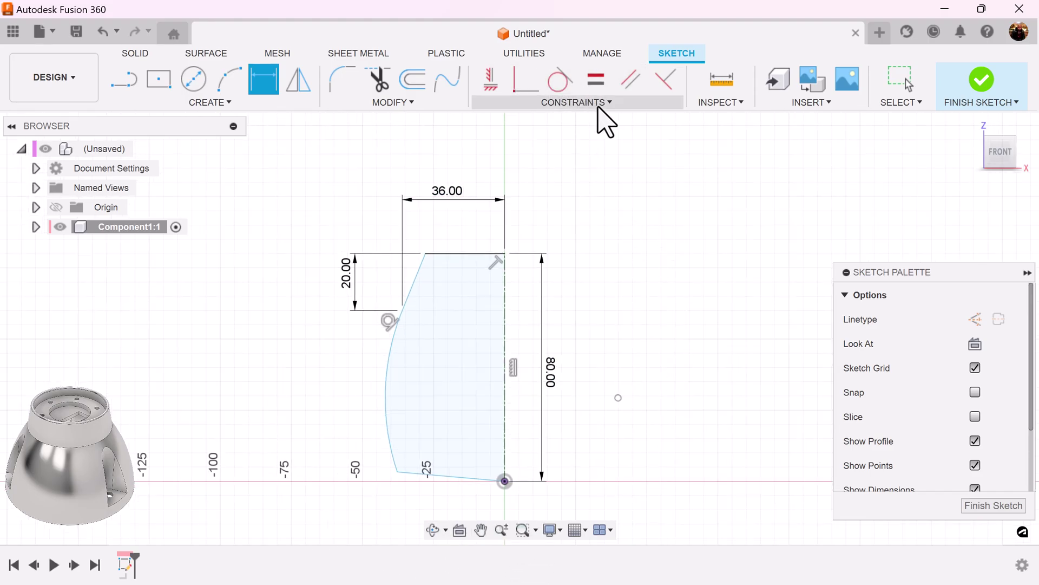
Step: Constrain the bottom edge perpendicular to the vertical centreline
left_click(665, 80)
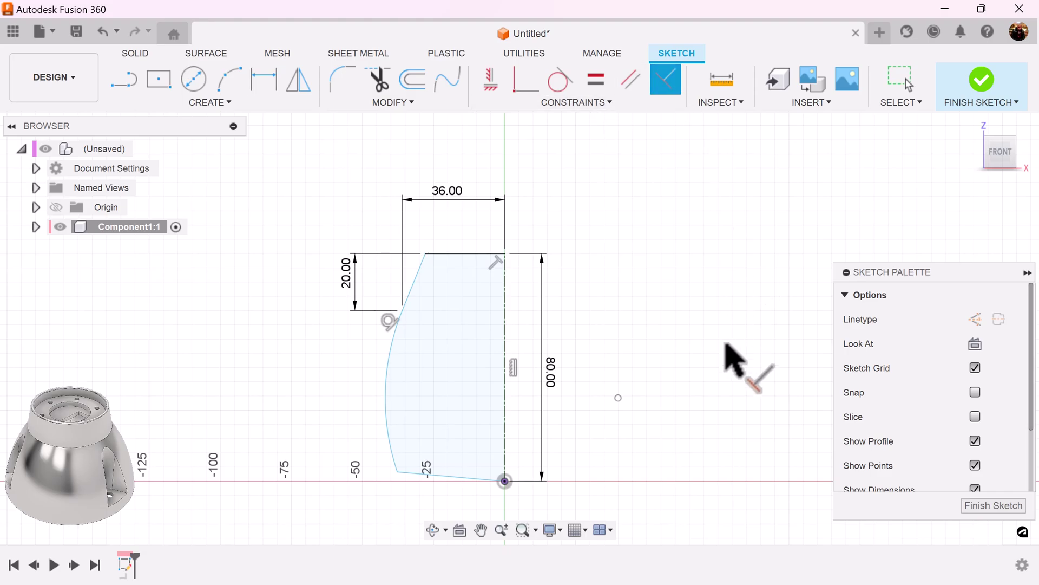
middle_click_drag(724, 359, 710, 301)
left_click(496, 358)
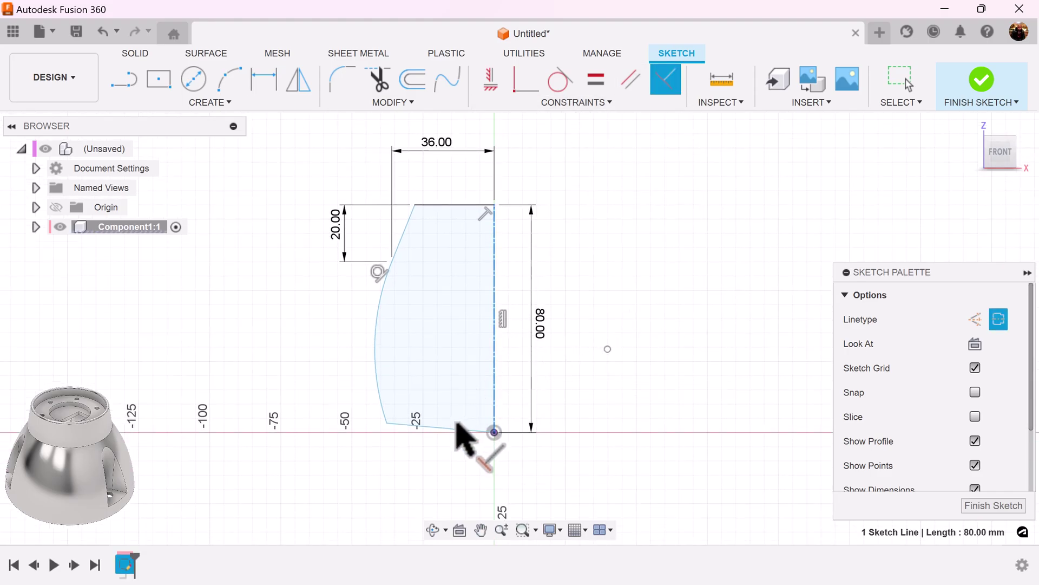
left_click(457, 429)
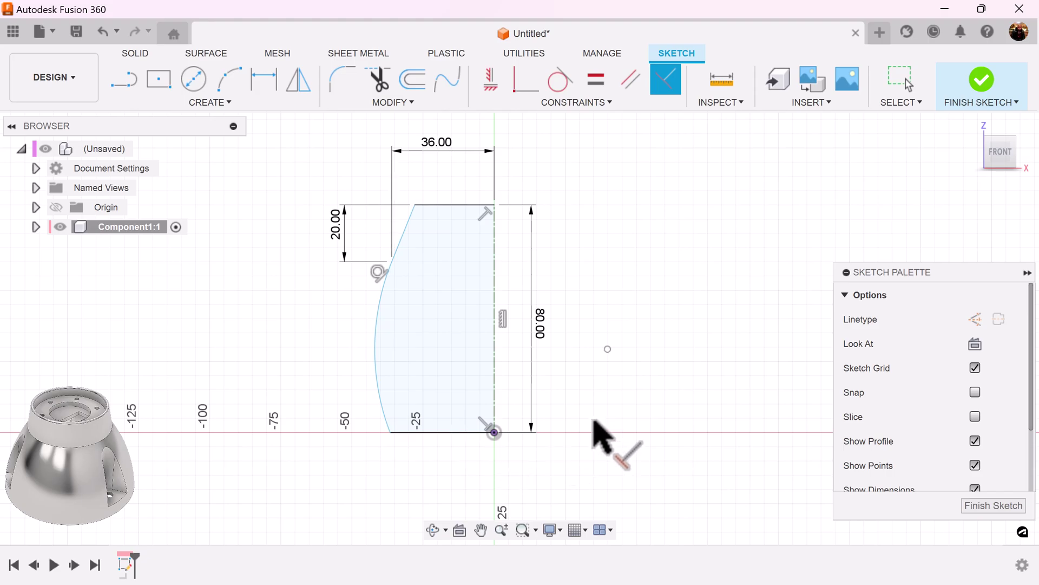
scroll(579, 503, "up", 3)
scroll(596, 450, "down", 2)
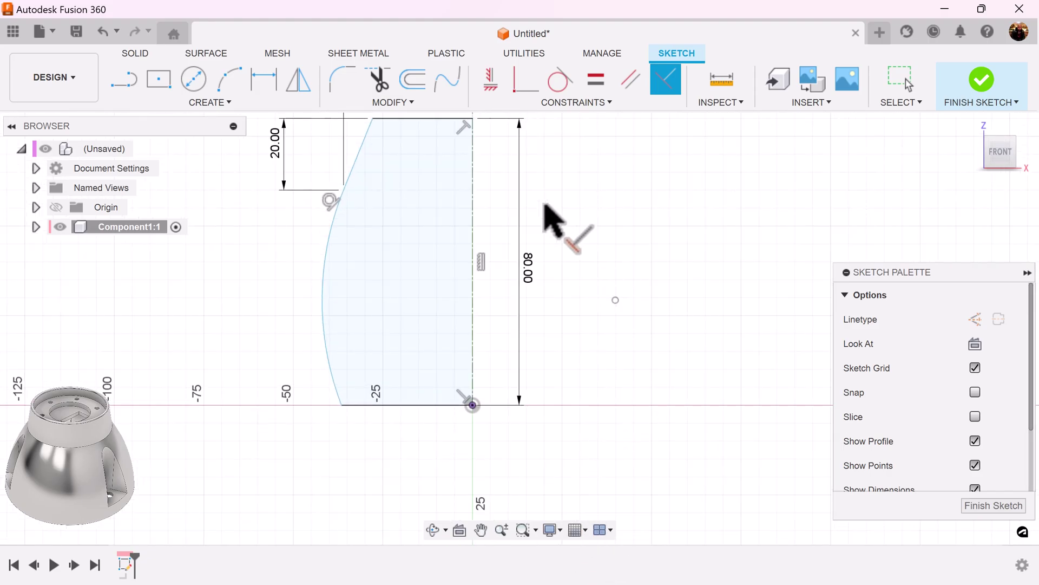
left_click(265, 83)
middle_click_drag(632, 428, 642, 439)
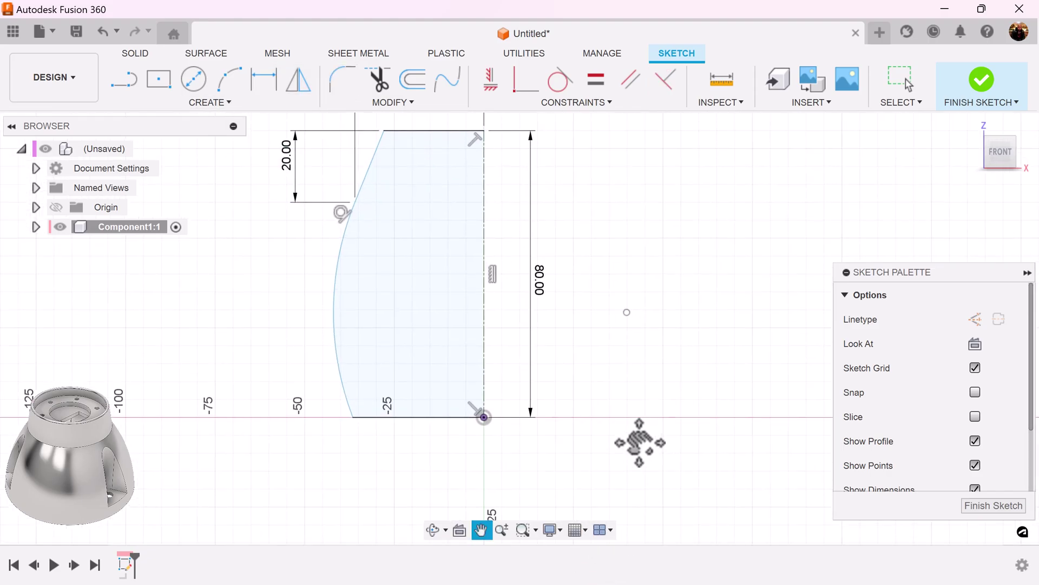
middle_click_drag(707, 429, 691, 387)
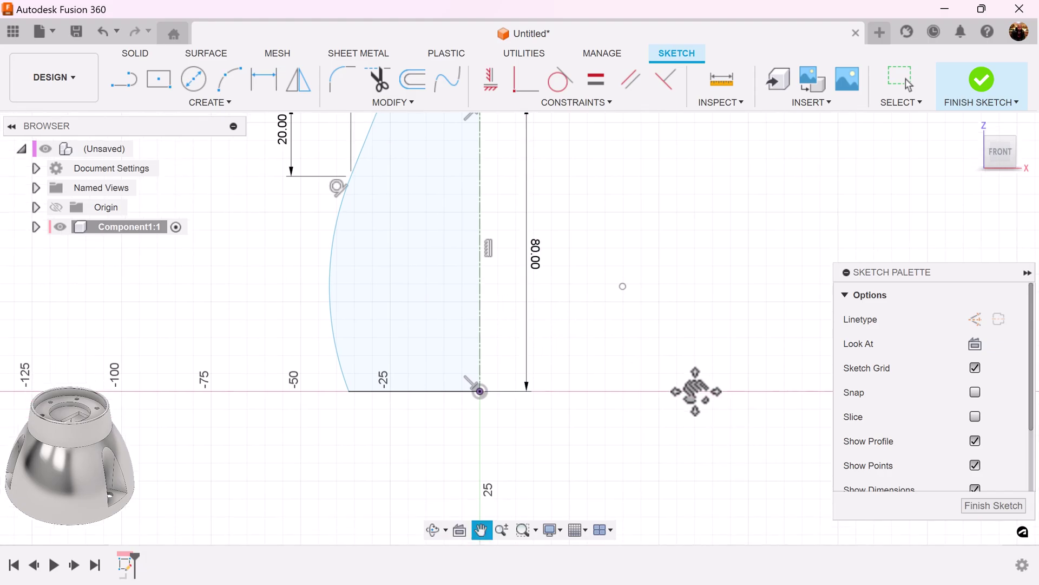
Step: Dimension the base diameter from the centreline to 120 mm
left_click(478, 327)
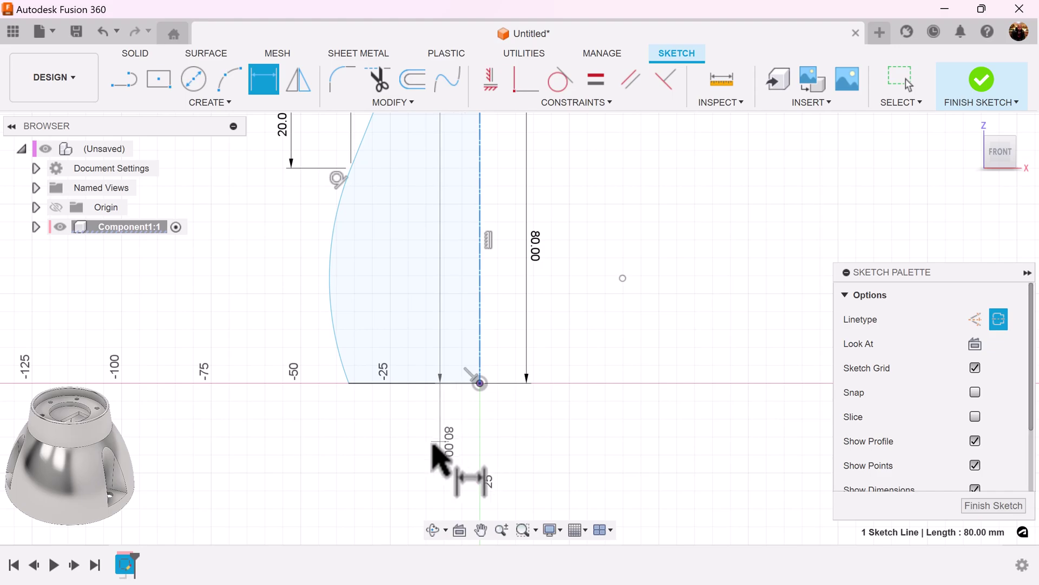
left_click(348, 383)
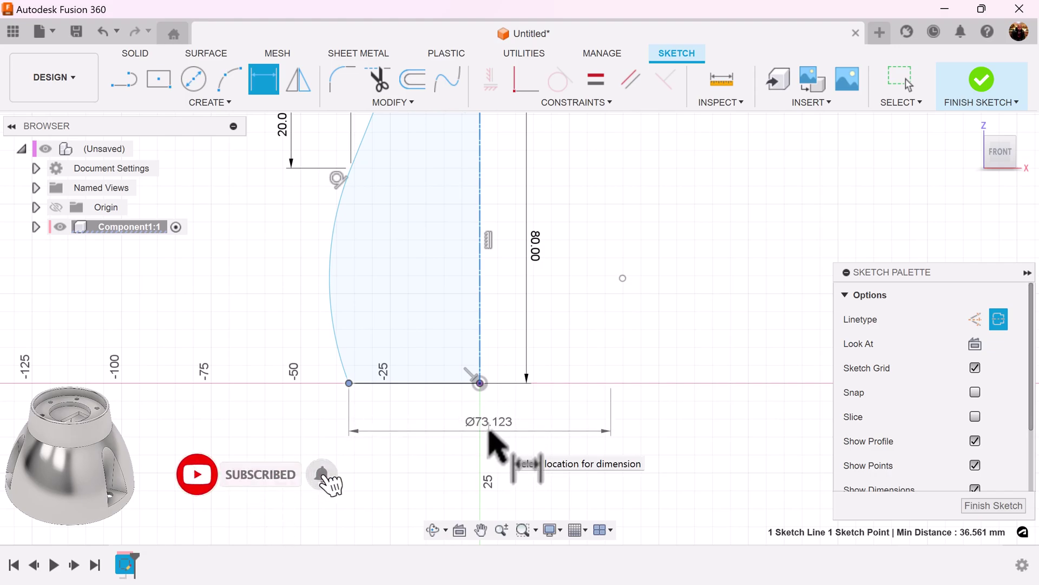
left_click(490, 433)
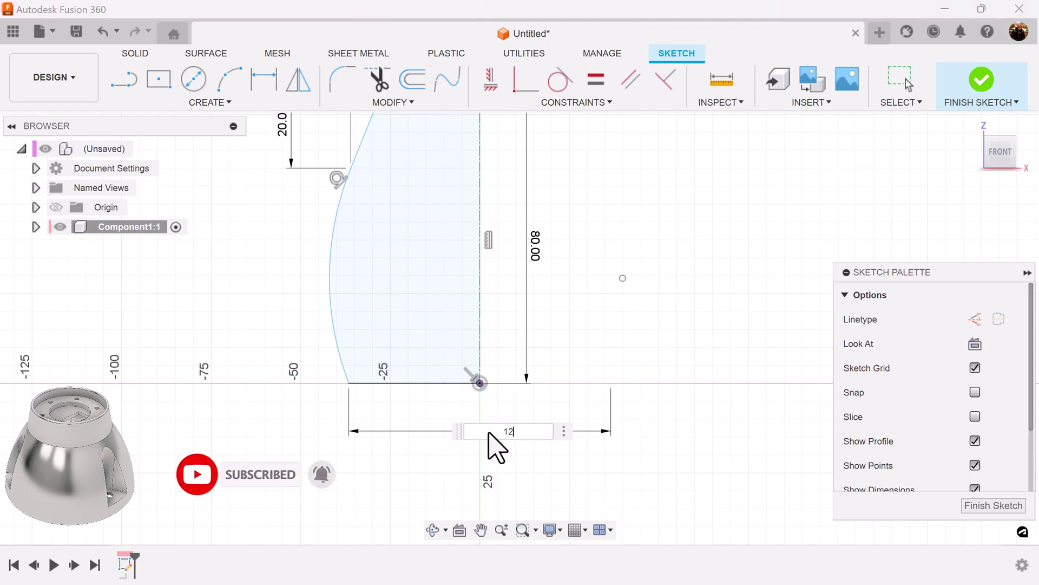
type("120")
key("Return")
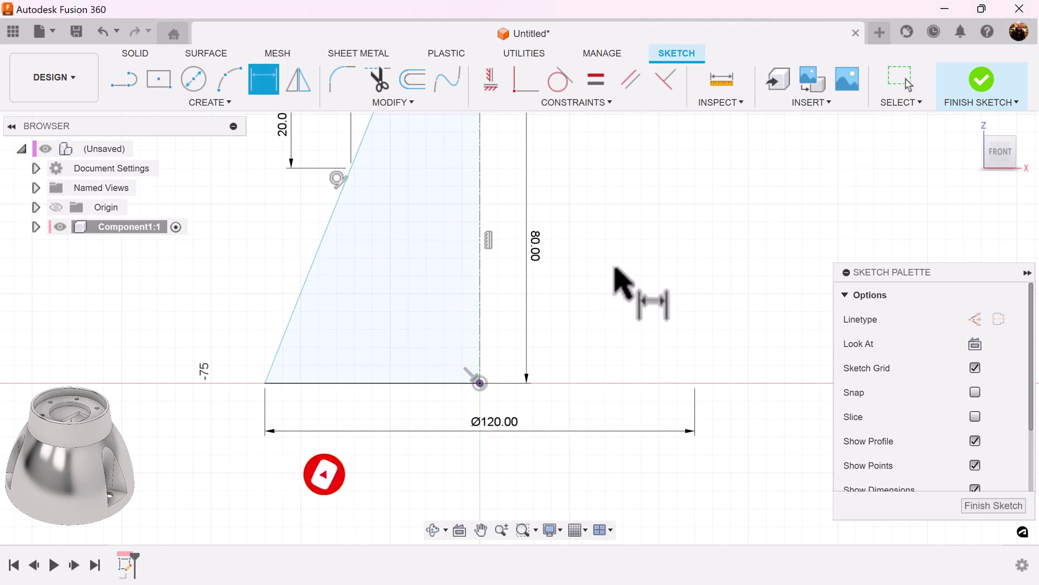
scroll(614, 279, "down", 2)
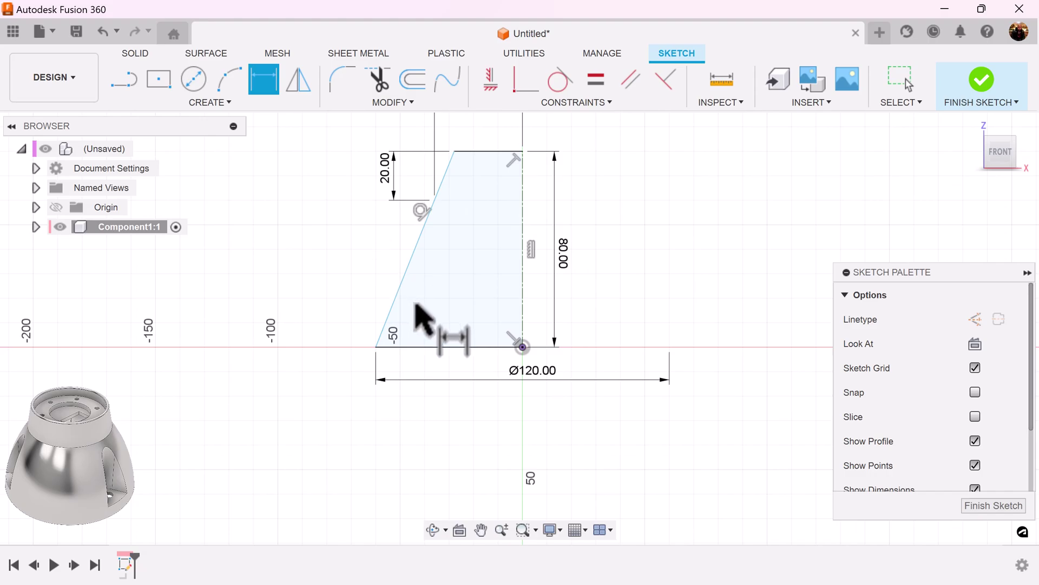
Step: Give the slanted side a 120 mm radius
left_click(399, 287)
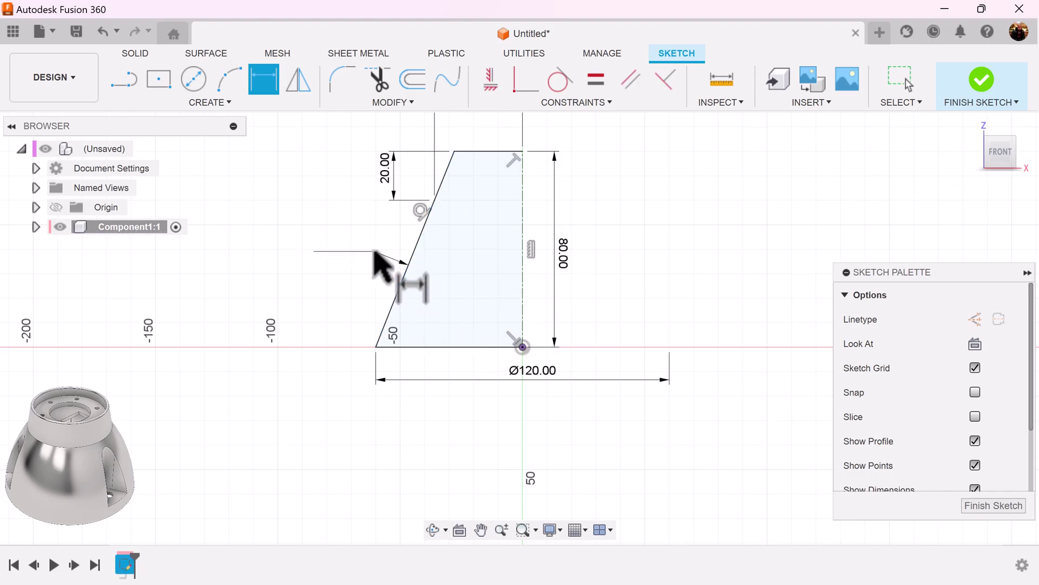
left_click(379, 261)
type("120")
key("Return")
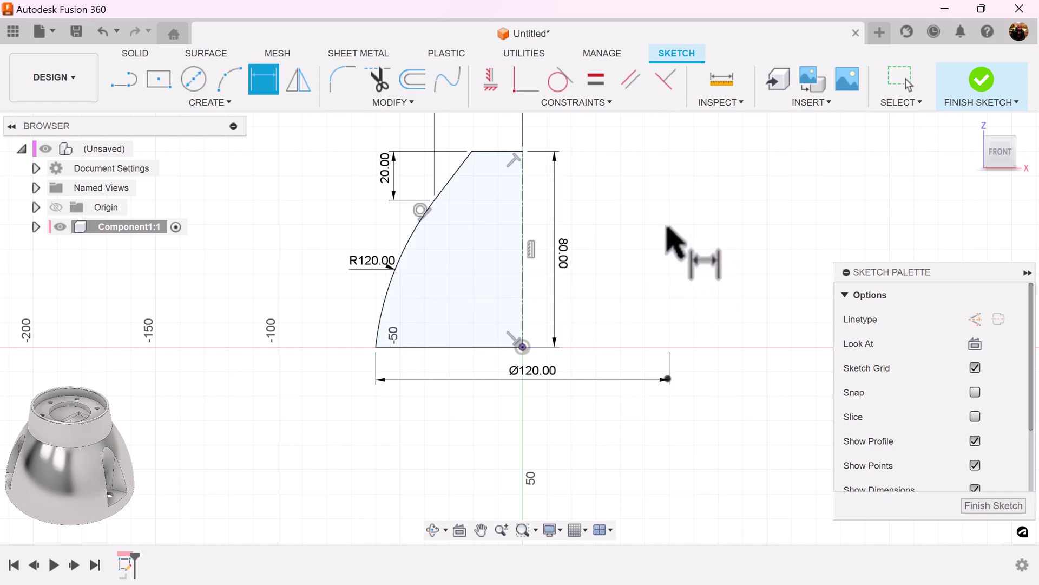
key("Escape")
middle_click_drag(633, 208, 623, 310)
scroll(633, 260, "down", 3)
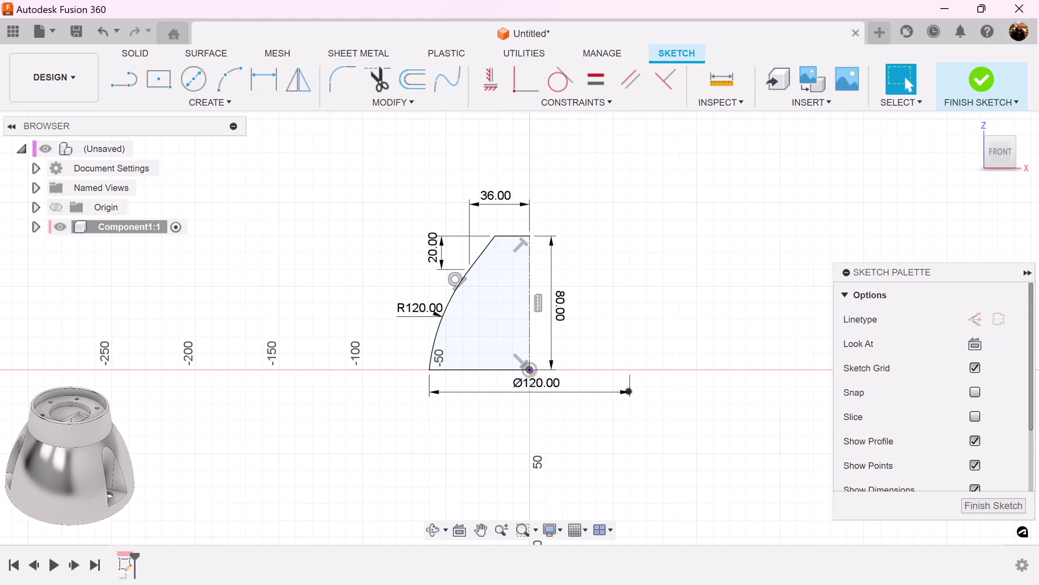
Step: Delete the R120.00 radius dimension and select the tangent constraint at the arc's top
left_click(469, 269)
scroll(654, 379, "up", 3)
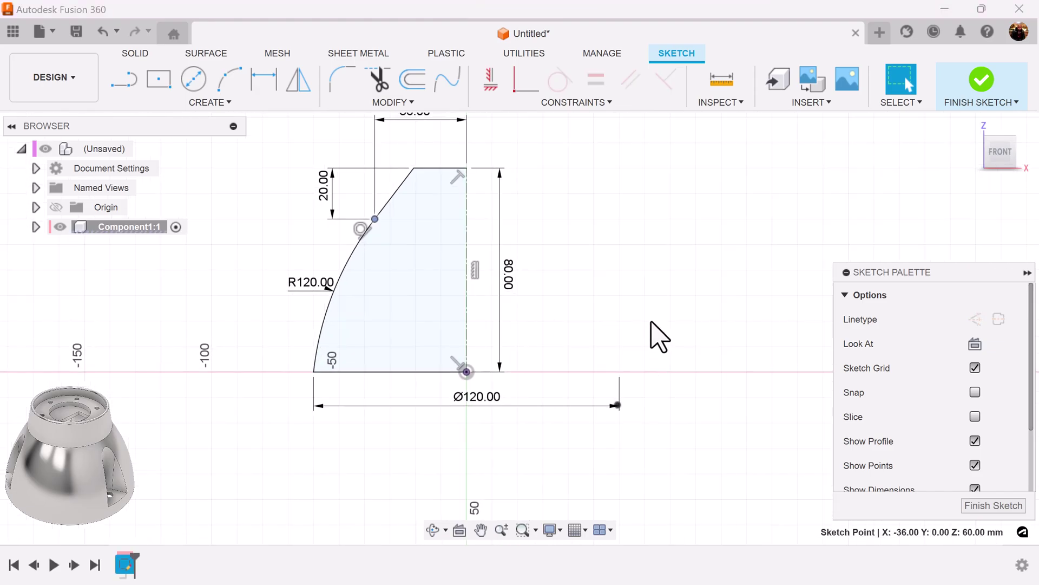
left_click(654, 330)
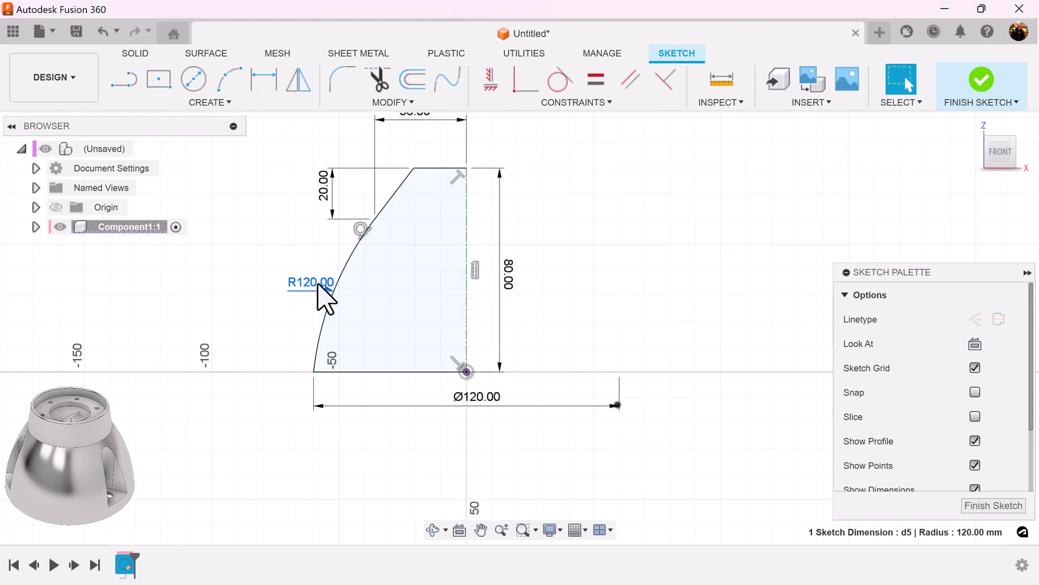
key("Delete")
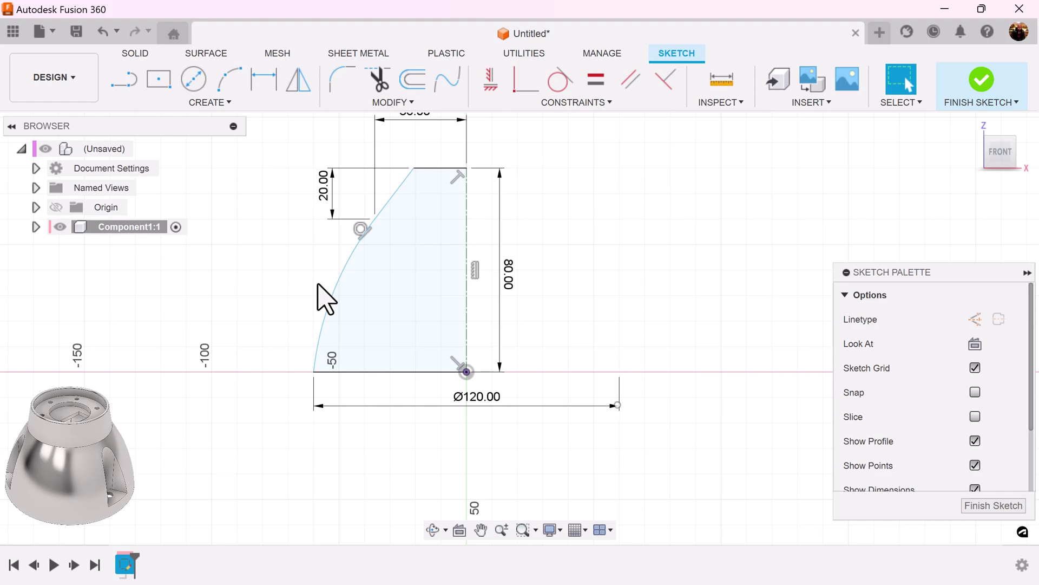
left_click(375, 219)
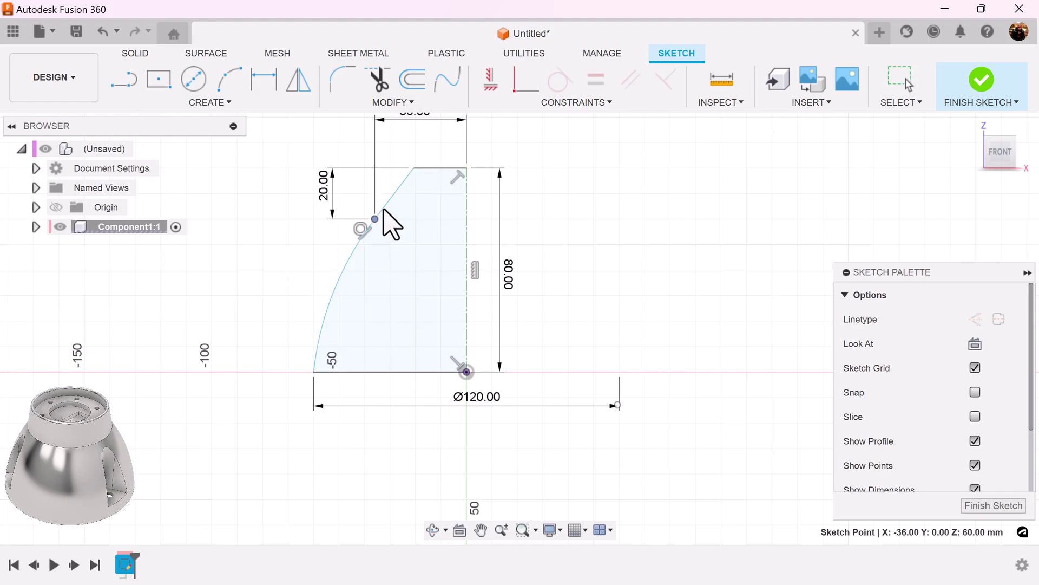
left_click(360, 230)
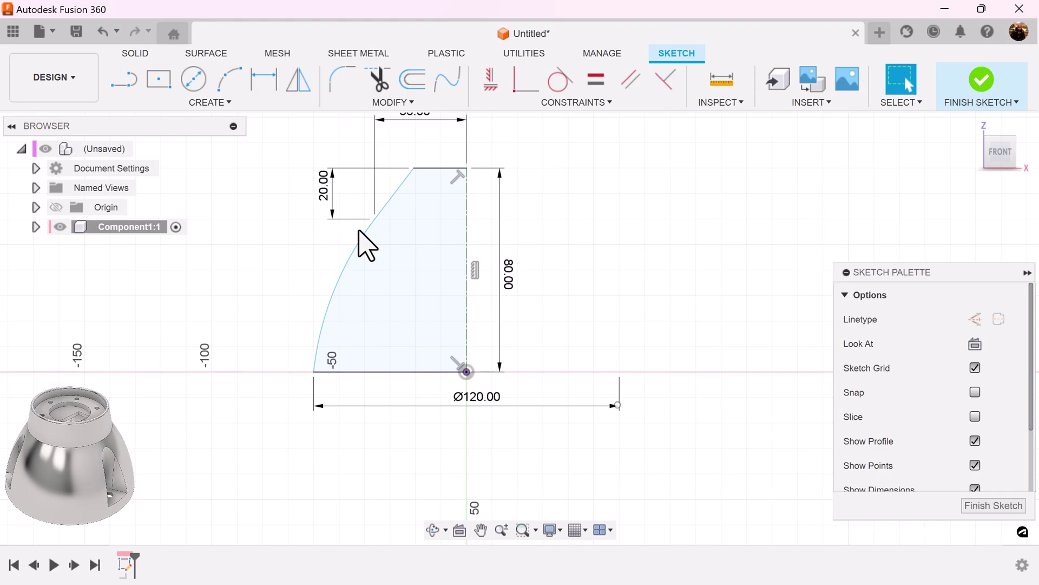
Step: Re-add the R120 mm radius dimension on the side arc
left_click(265, 81)
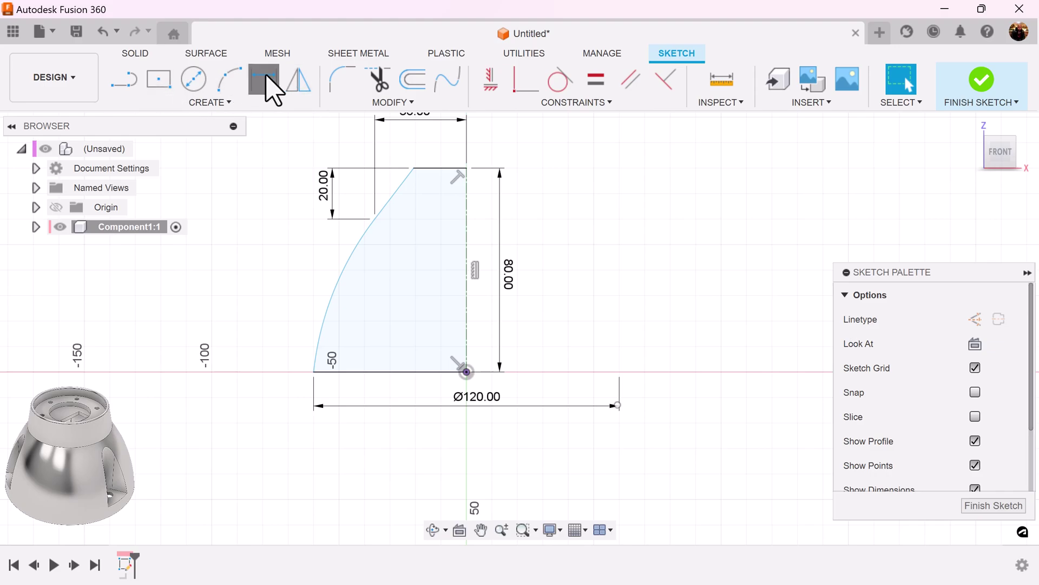
left_click(374, 219)
left_click(314, 372)
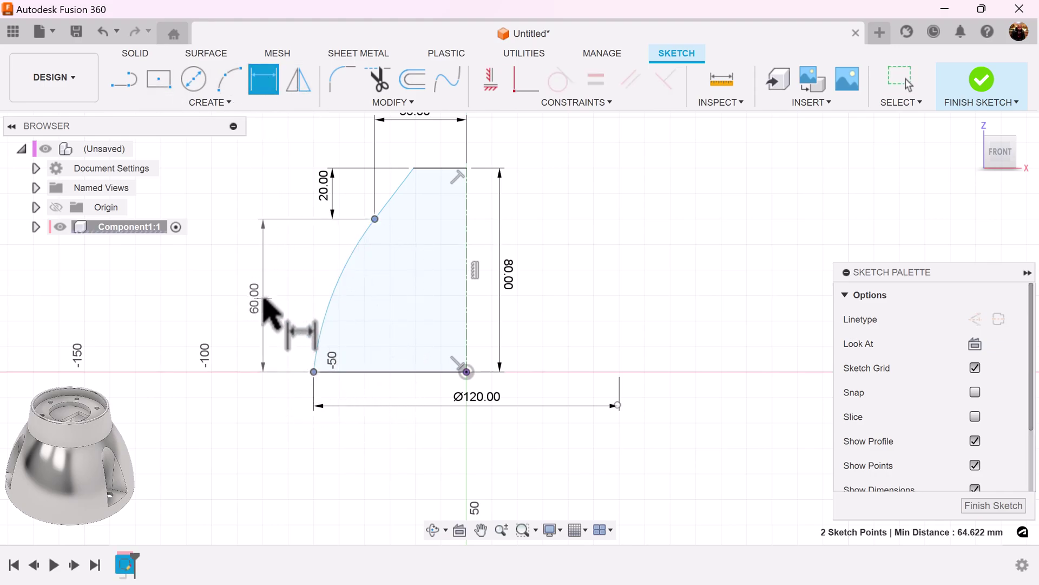
left_click(264, 298)
left_click(658, 358)
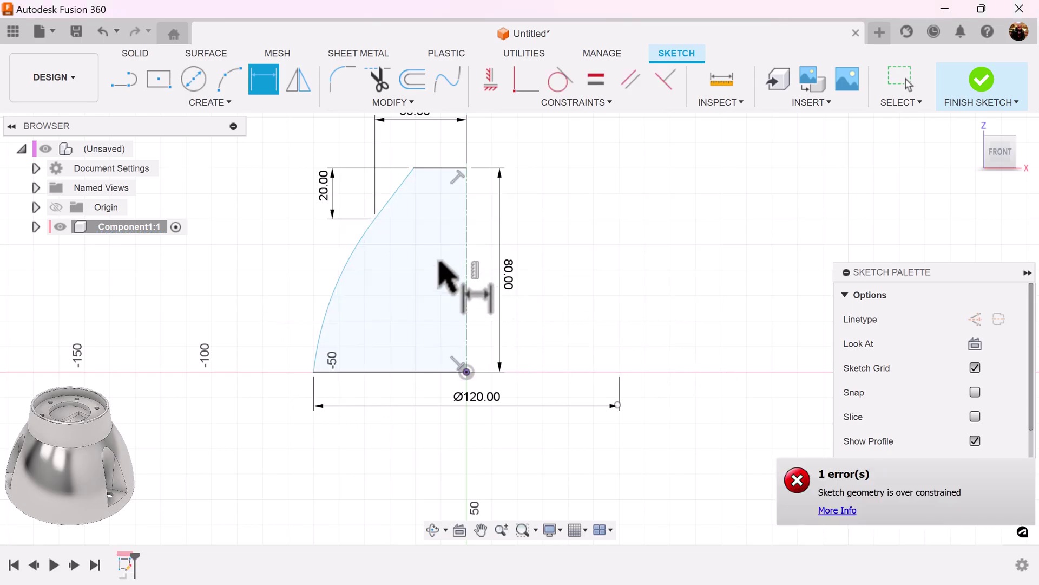
left_click(346, 268)
left_click(276, 286)
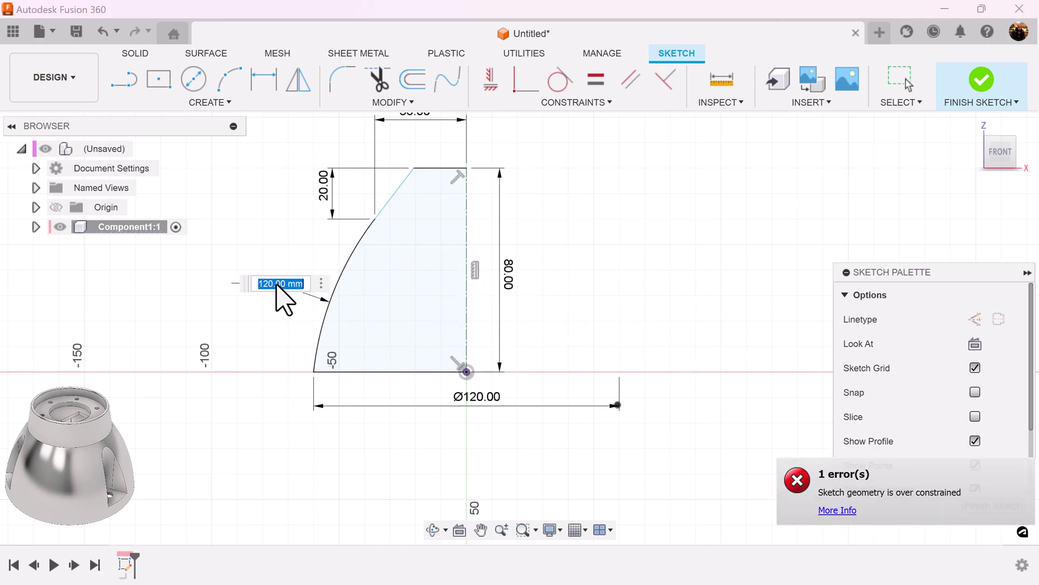
key("Return")
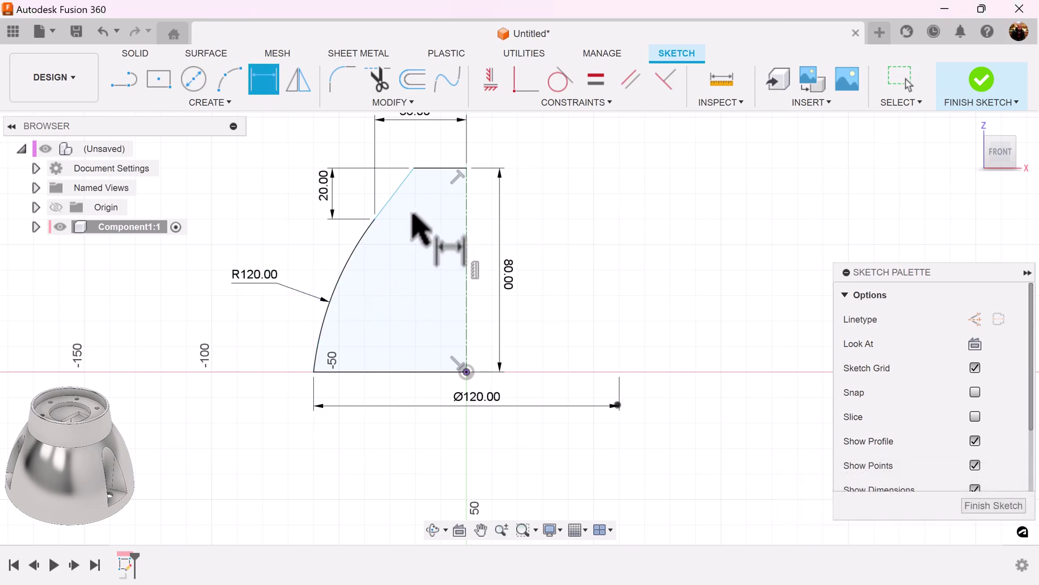
Step: Set the short upper slanted line at 11° to the centreline
left_click(397, 195)
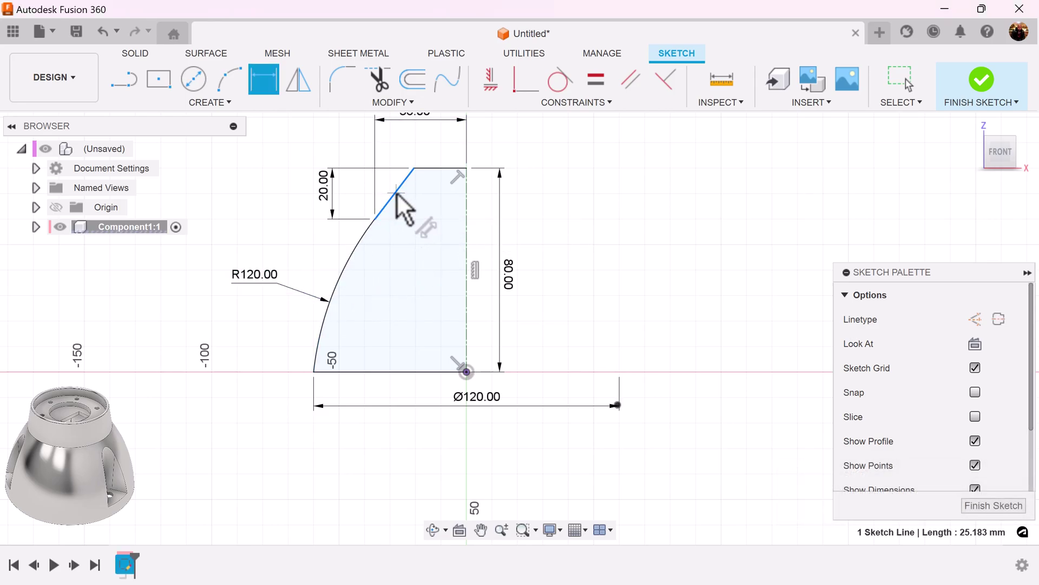
left_click(465, 222)
left_click(406, 265)
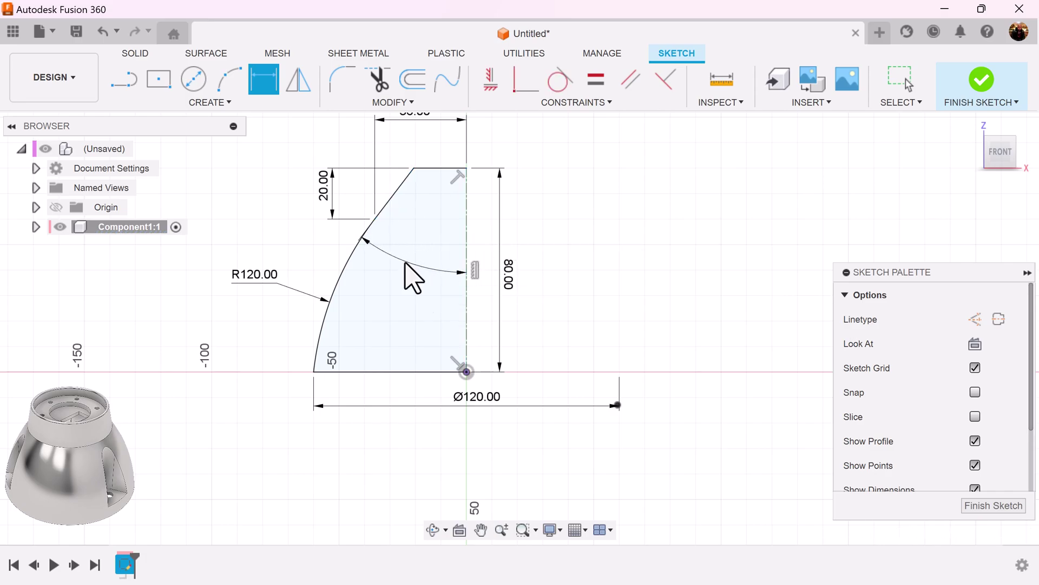
type("11")
key("Return")
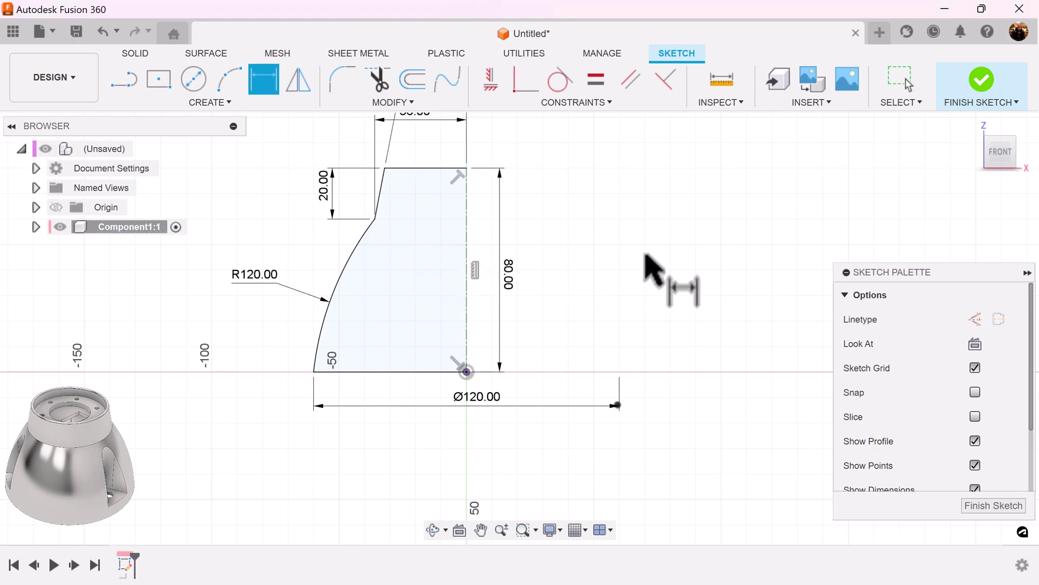
scroll(648, 269, "down", 3)
middle_click_drag(648, 269, 585, 364)
left_click_drag(467, 151, 453, 376)
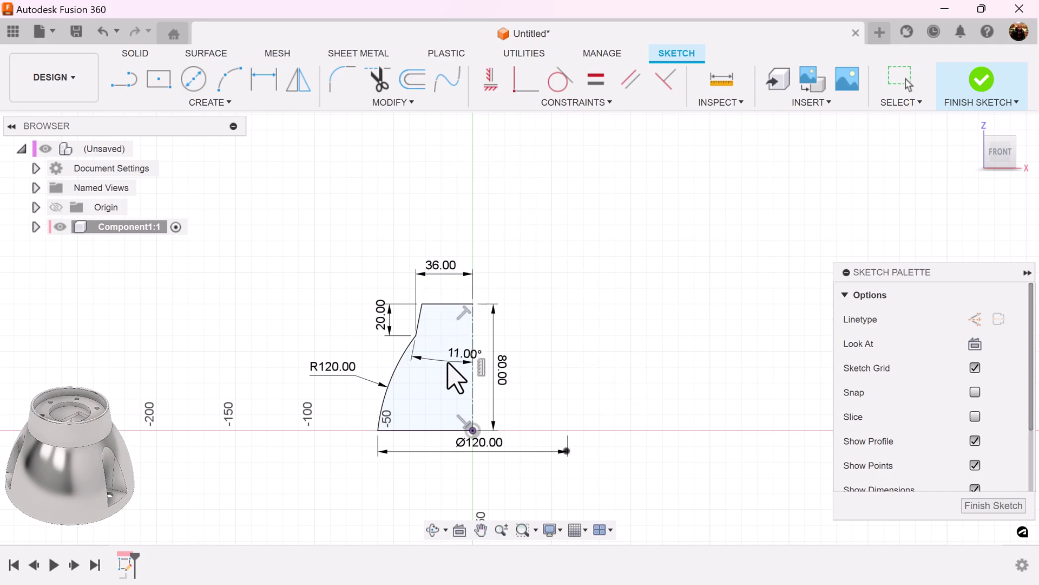
key("d")
scroll(562, 384, "up", 3)
mouse_move(564, 386)
middle_mouse_down()
mouse_move(691, 293)
mouse_move(627, 309)
middle_mouse_up()
scroll(693, 301, "down", 2)
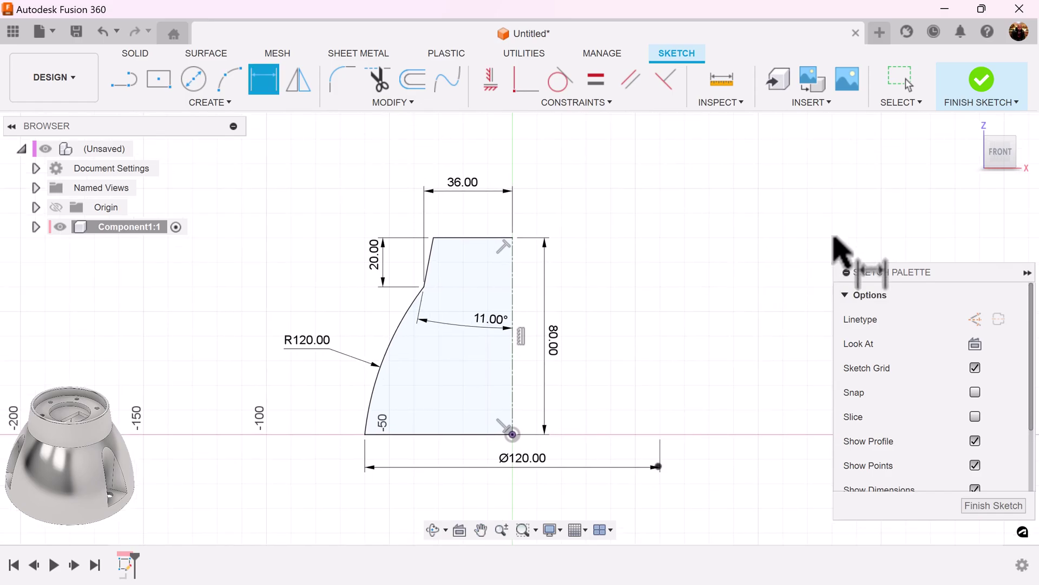
Step: Finish the sketch and revolve the profile 360° around the centreline
left_click(990, 86)
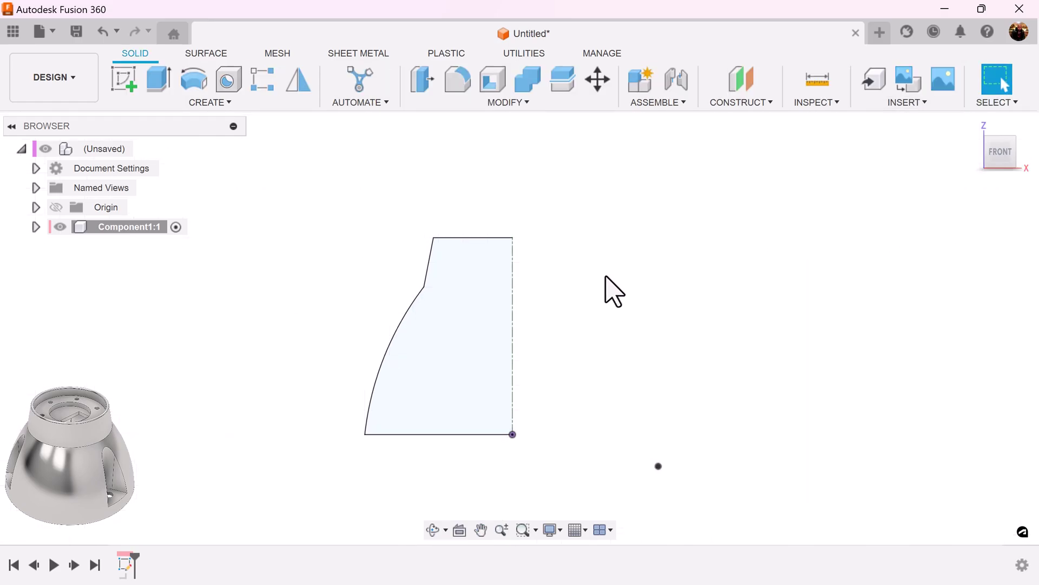
left_click(195, 84)
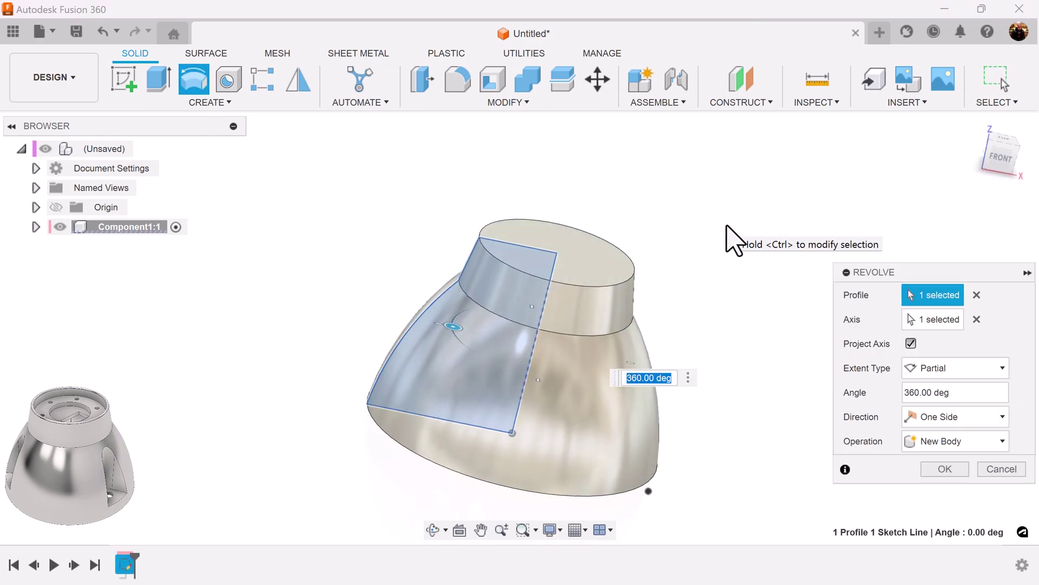
middle_click_drag(734, 240, 680, 288, "shift")
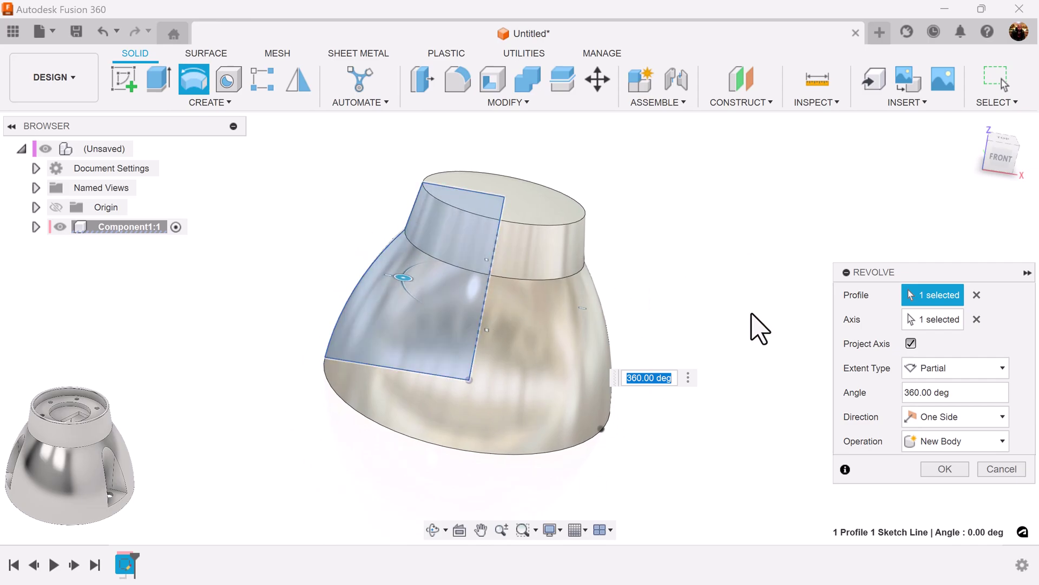
left_click(952, 470)
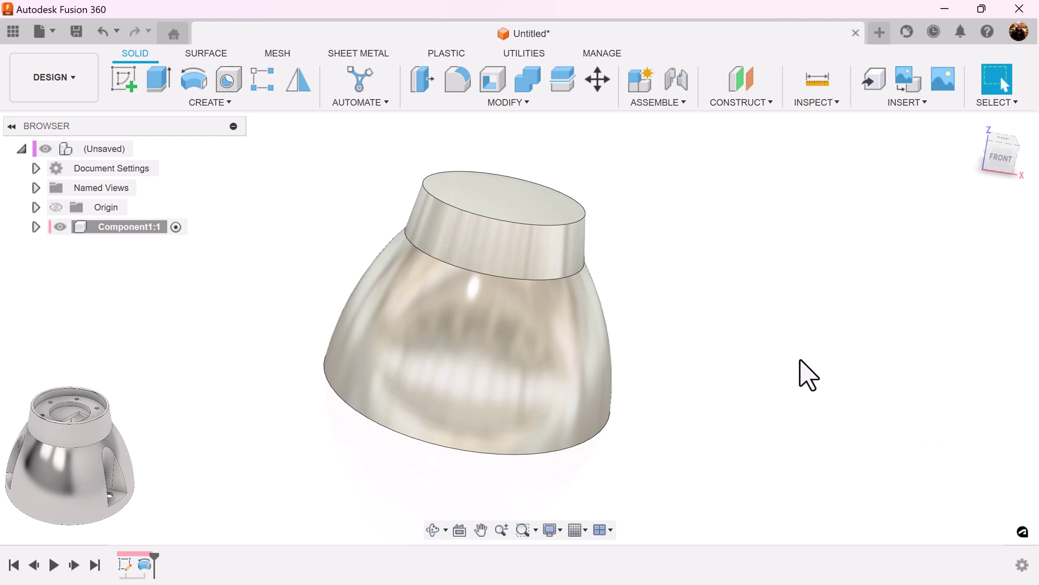
middle_click_drag(801, 359, 770, 358, "shift")
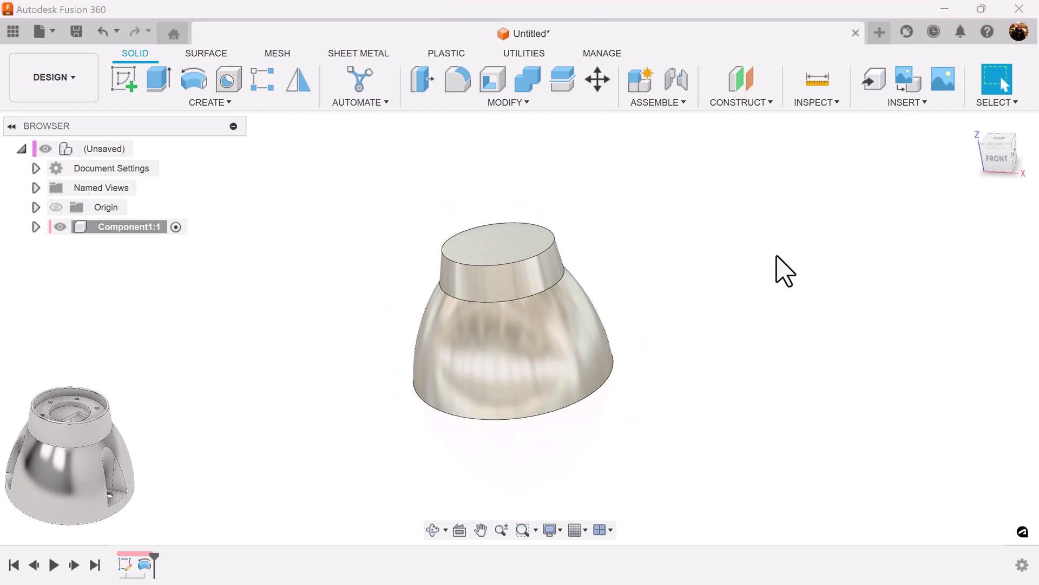
Step: On the bell's flat top face, draw concentric Ø35 mm and Ø60 mm circles at the origin
left_click(124, 79)
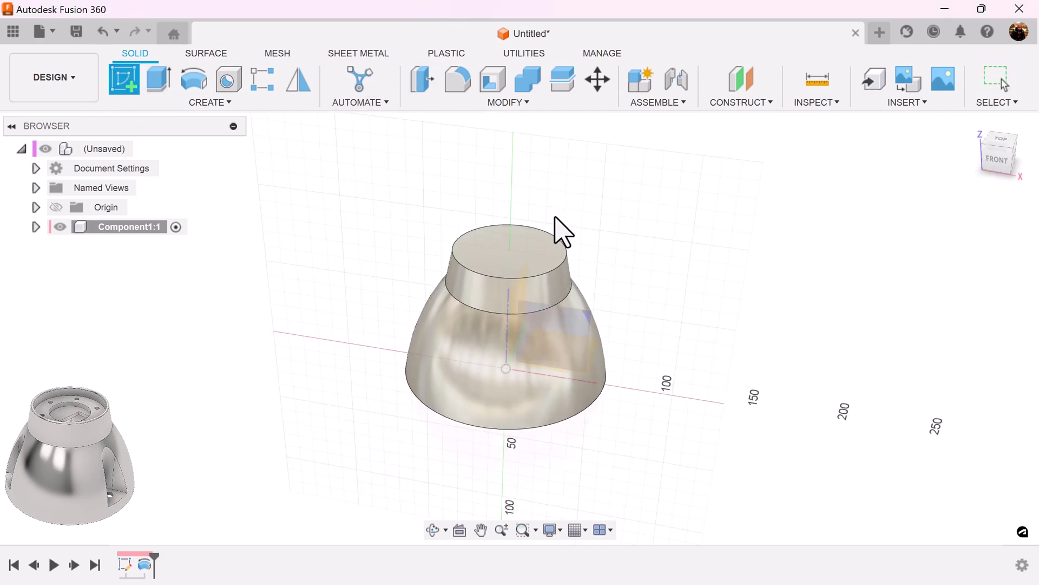
left_click(527, 259)
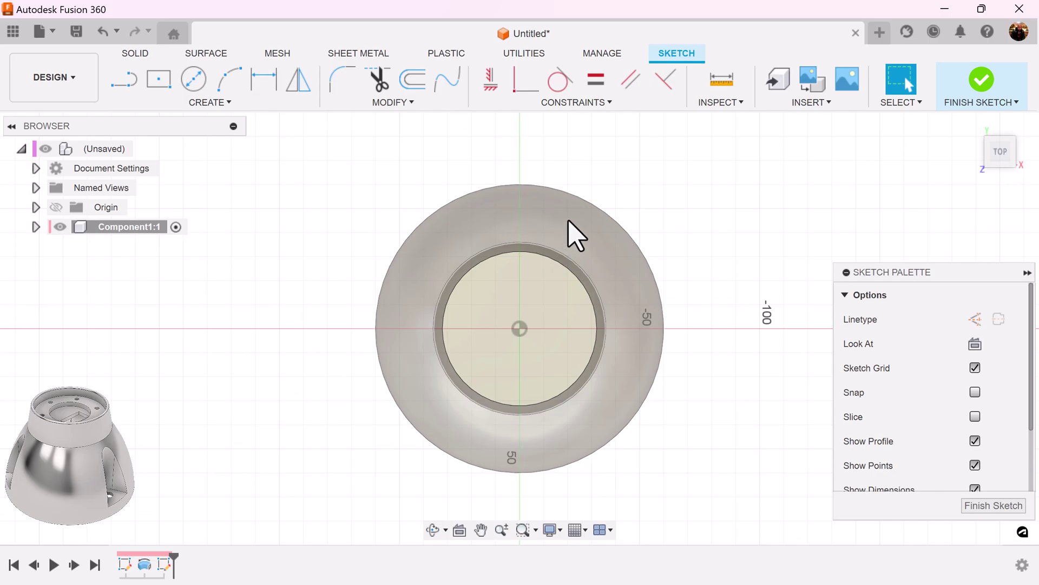
left_click(193, 79)
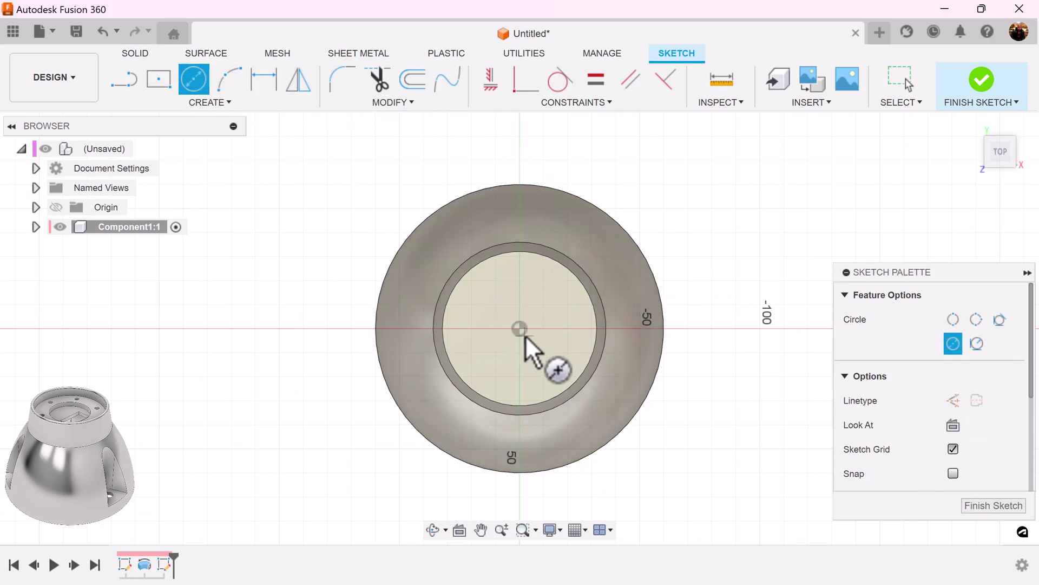
left_click(521, 329)
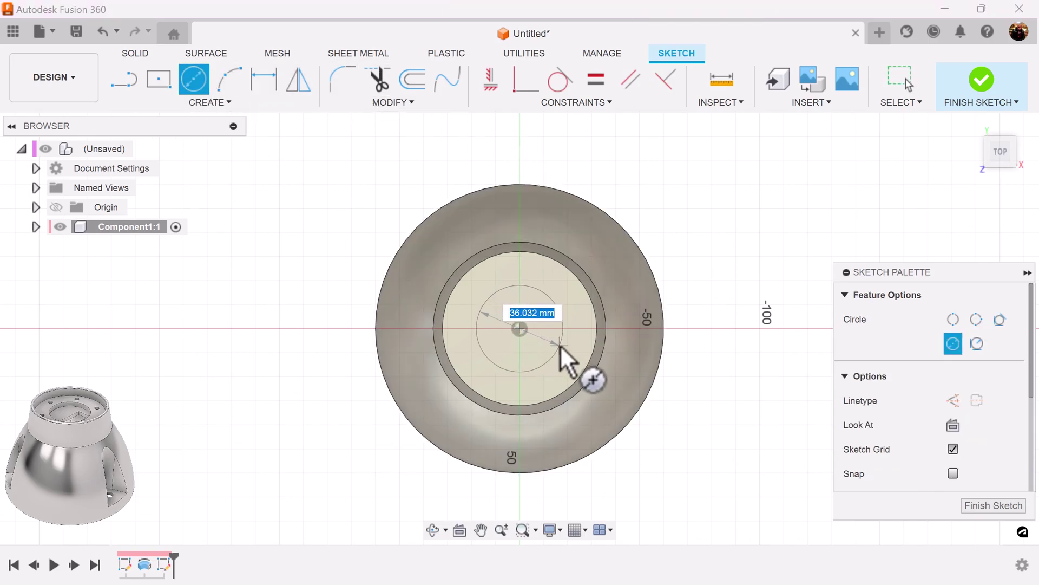
type("35")
key("Return")
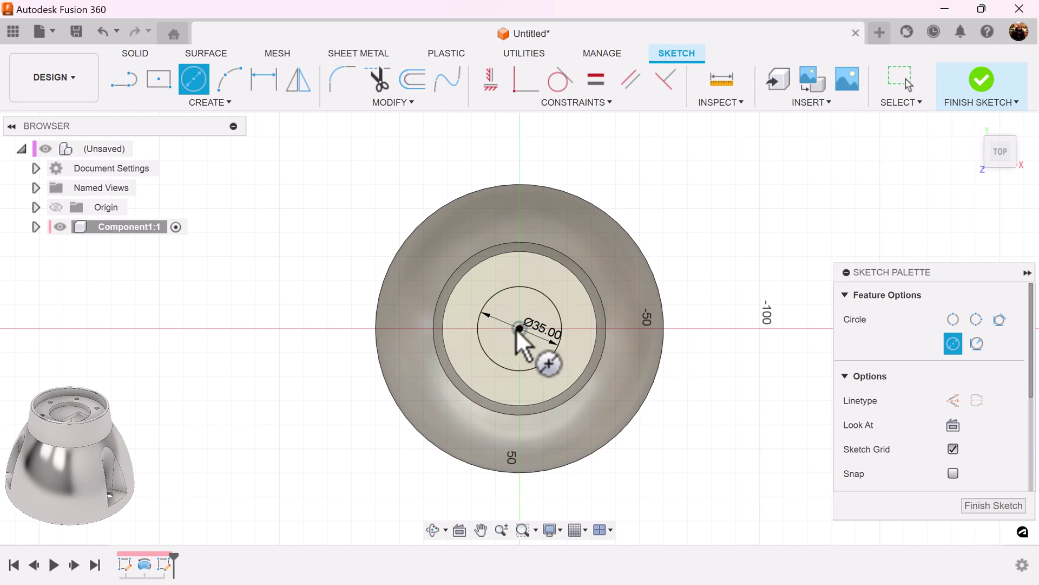
left_click(520, 328)
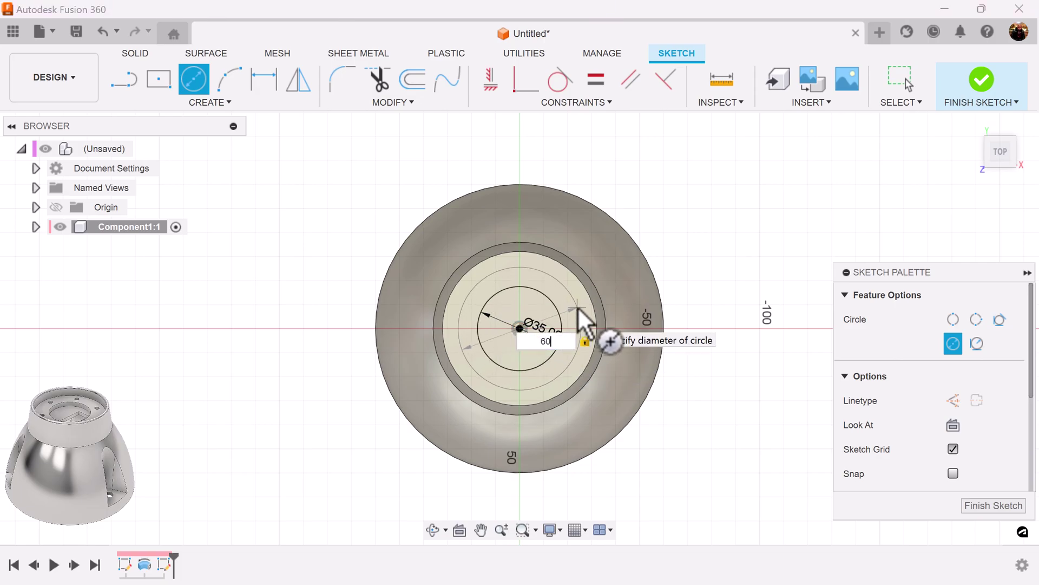
key("Return")
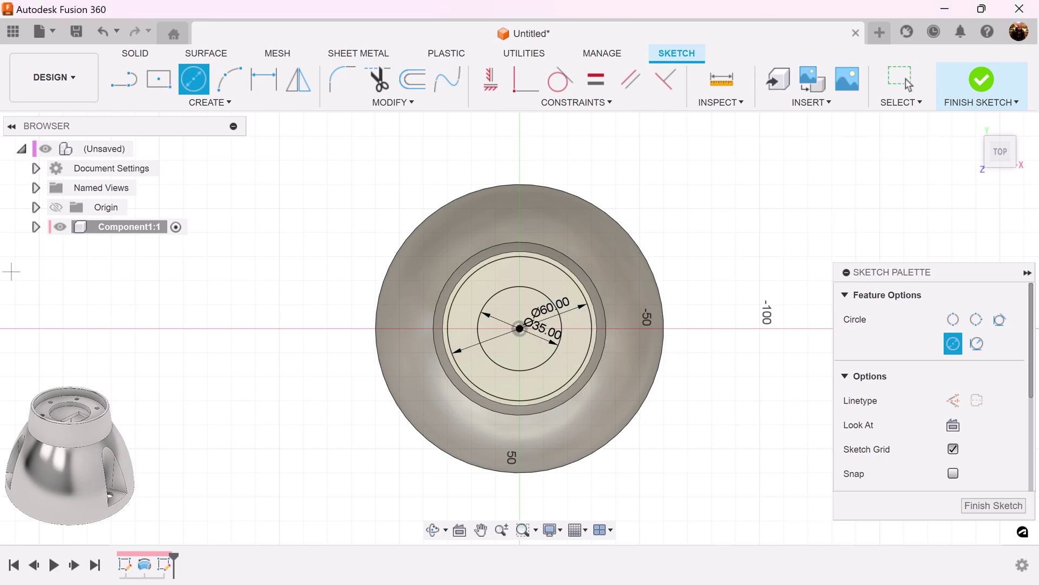
left_click(994, 505)
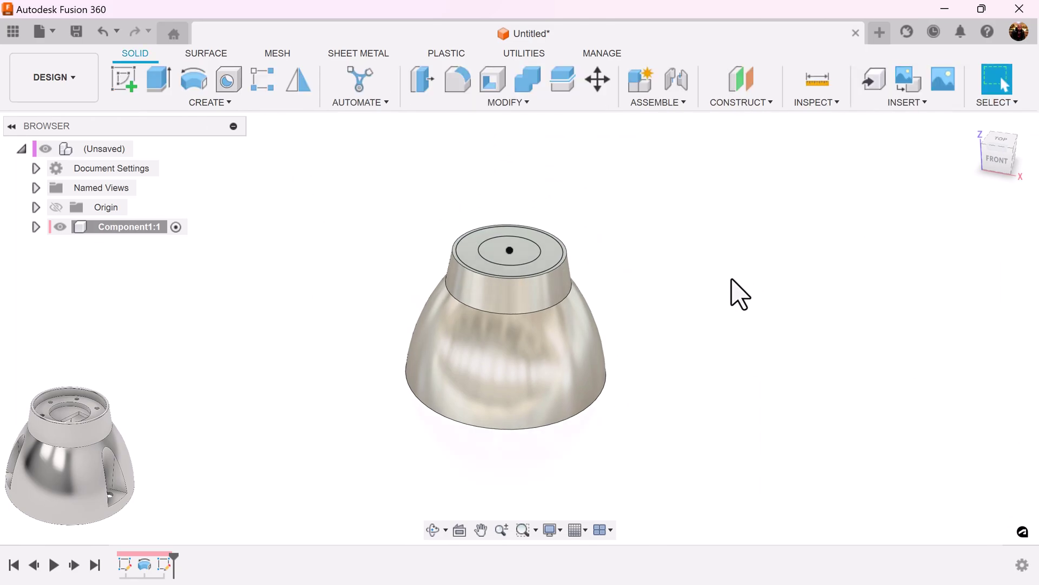
Step: Extrude-cut the outer ring profile -8 mm into the top
key("e")
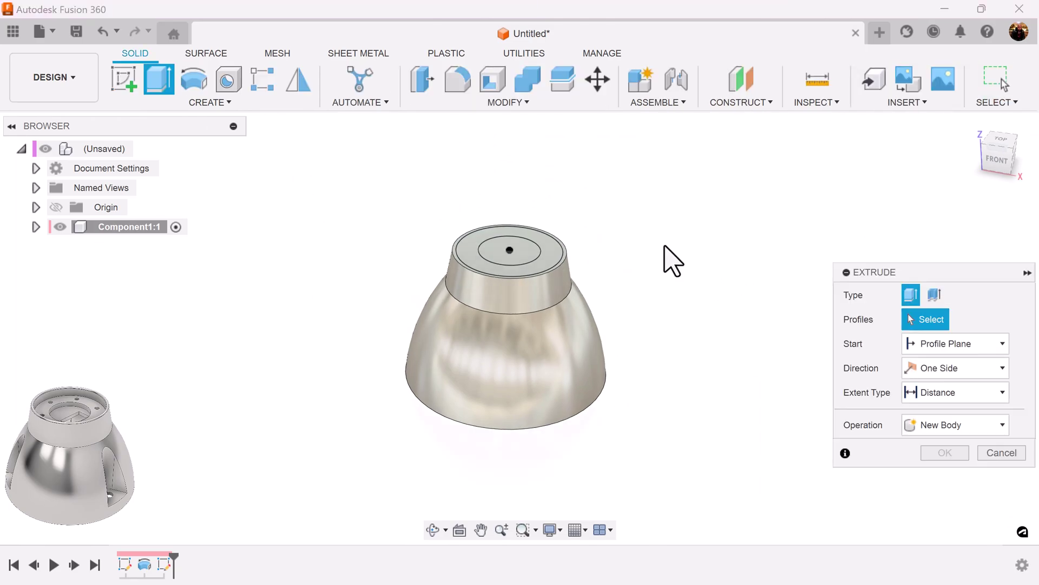
left_click(548, 257)
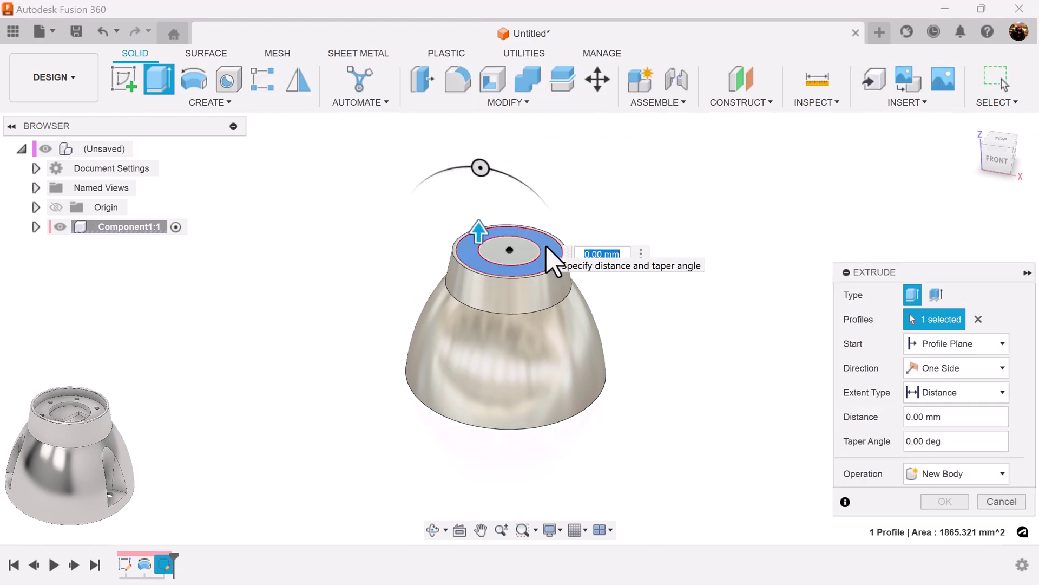
key("Return")
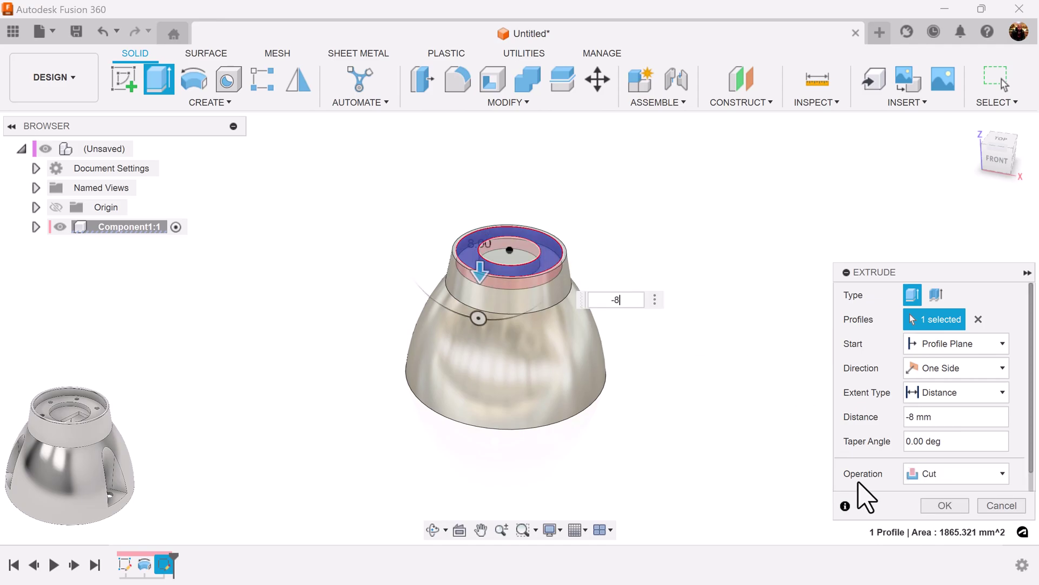
left_click(944, 506)
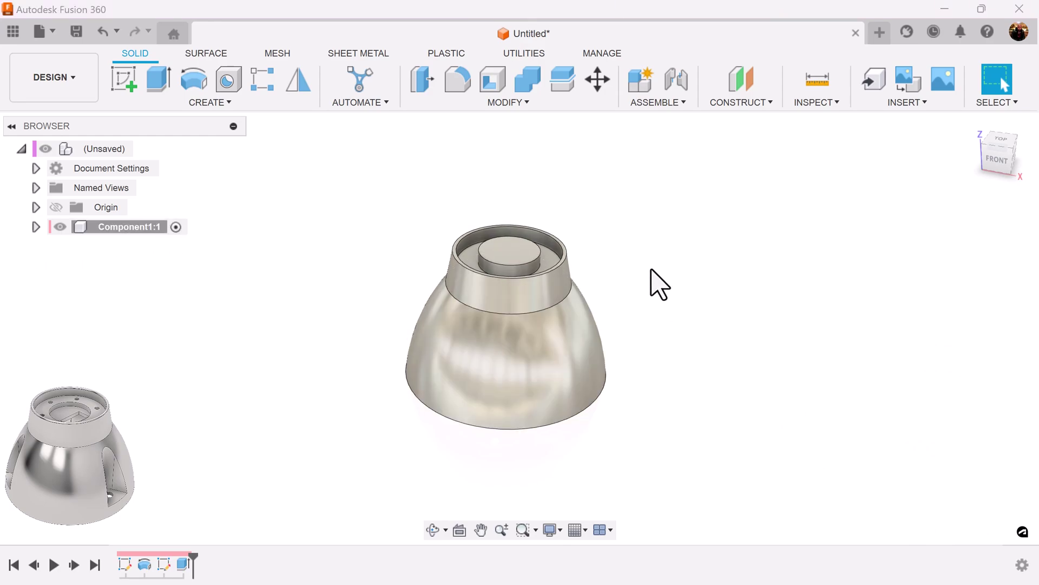
Step: Show Sketch2 and cut the Ø35 mm circle profile -12 mm into the disc
left_click(36, 227)
left_click(50, 286)
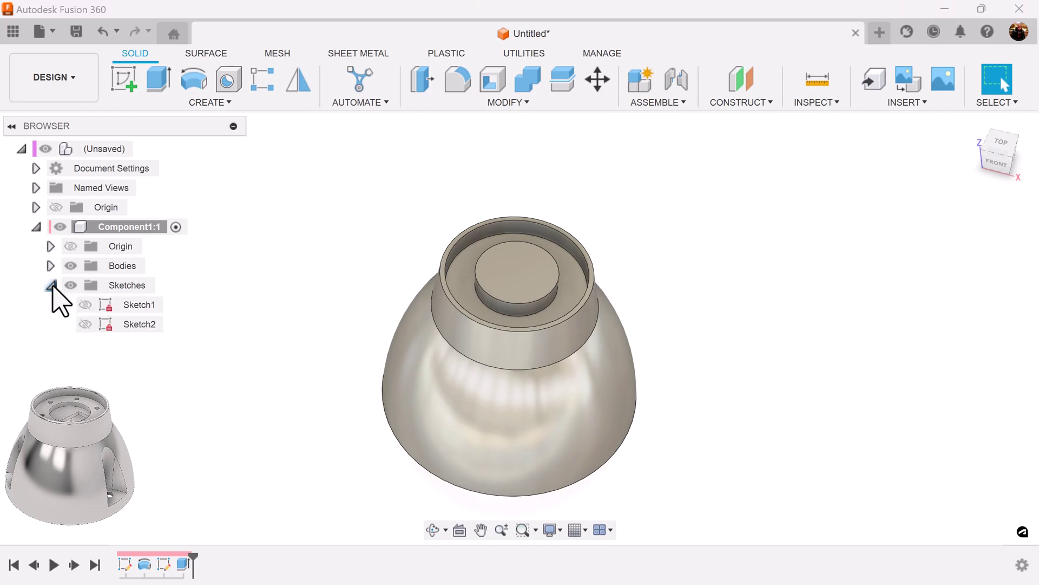
left_click(85, 324)
left_click(158, 82)
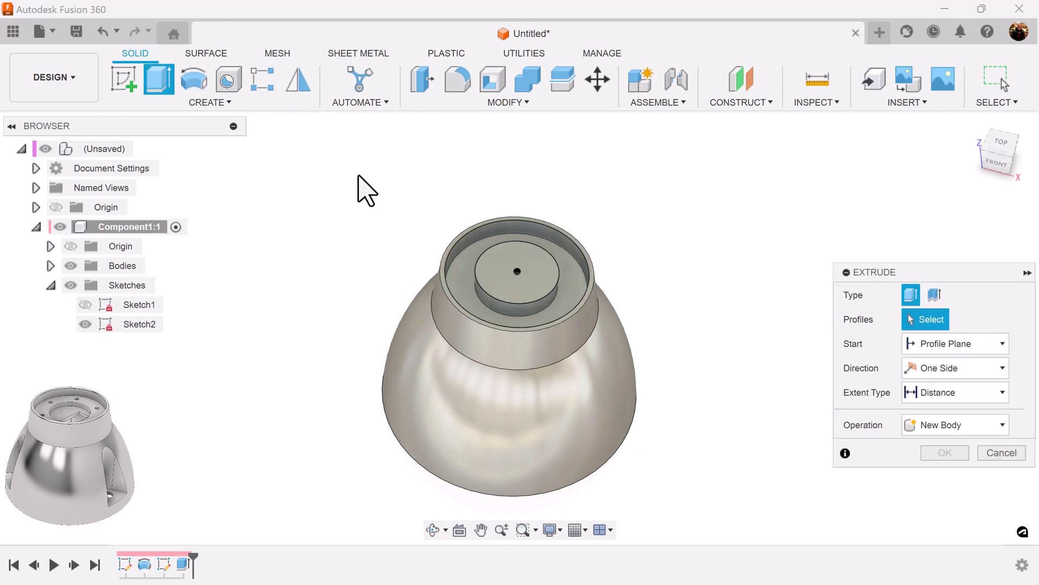
left_click(547, 284)
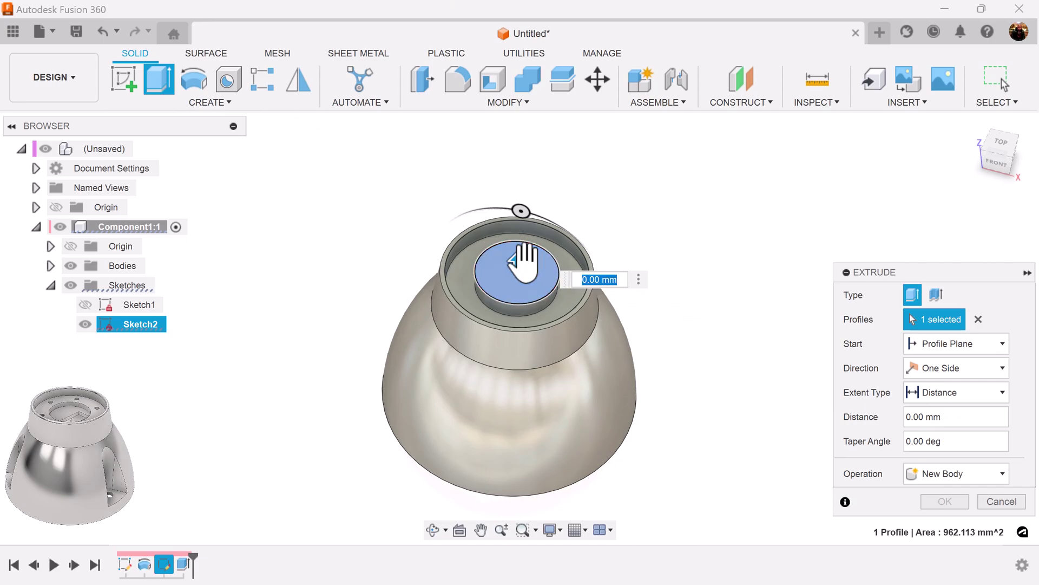
left_click_drag(521, 255, 521, 272)
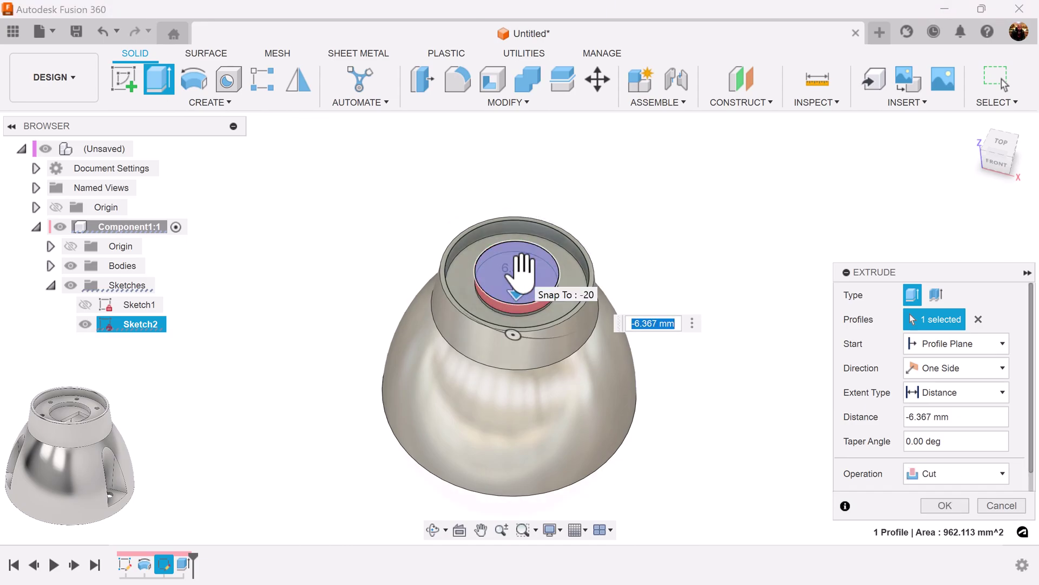
type("-12")
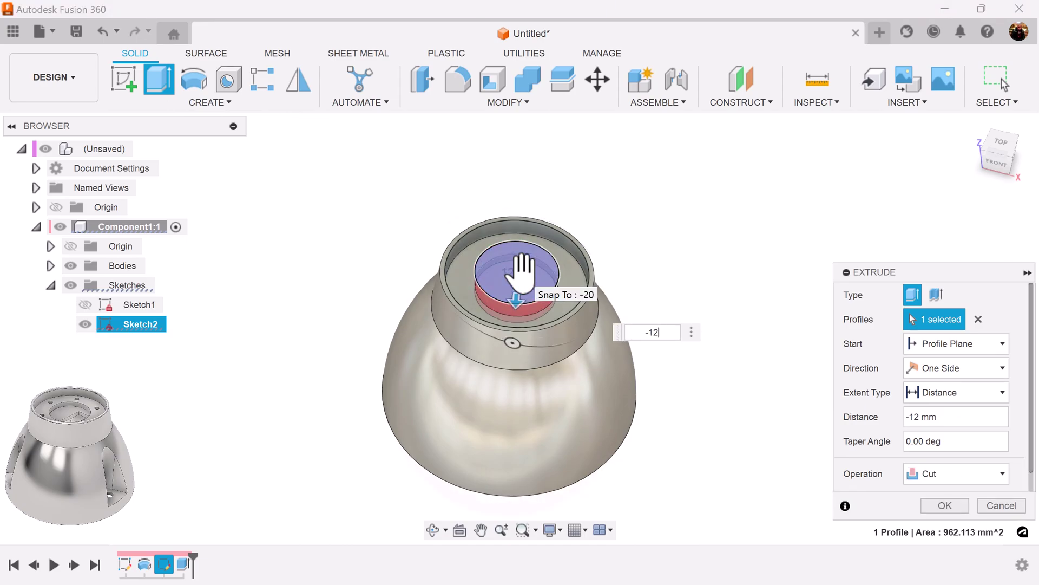
left_click(945, 507)
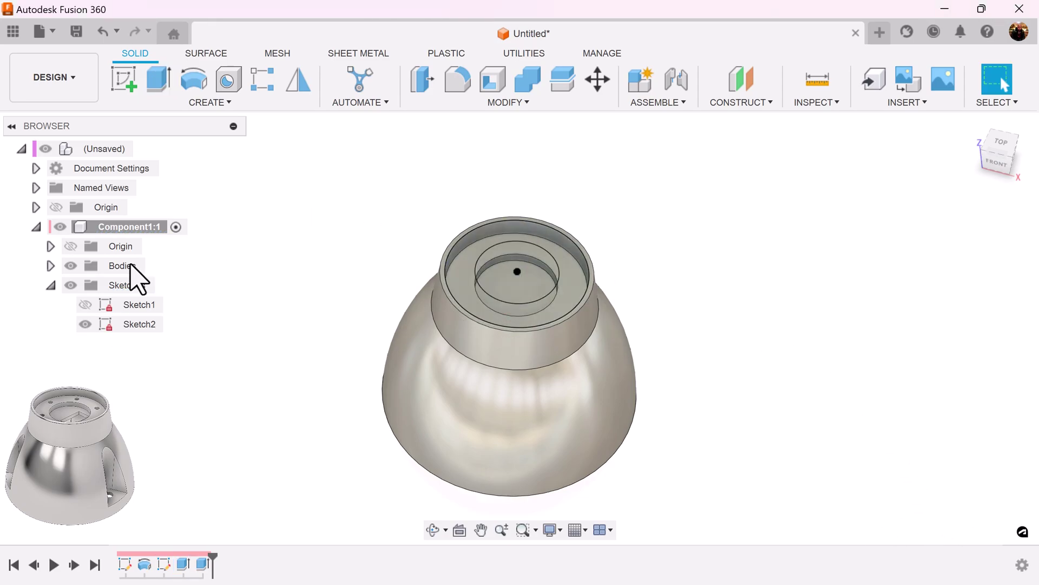
Step: Hide Sketch2 and add an offset plane at -10 mm from the bell's bottom face
left_click(85, 324)
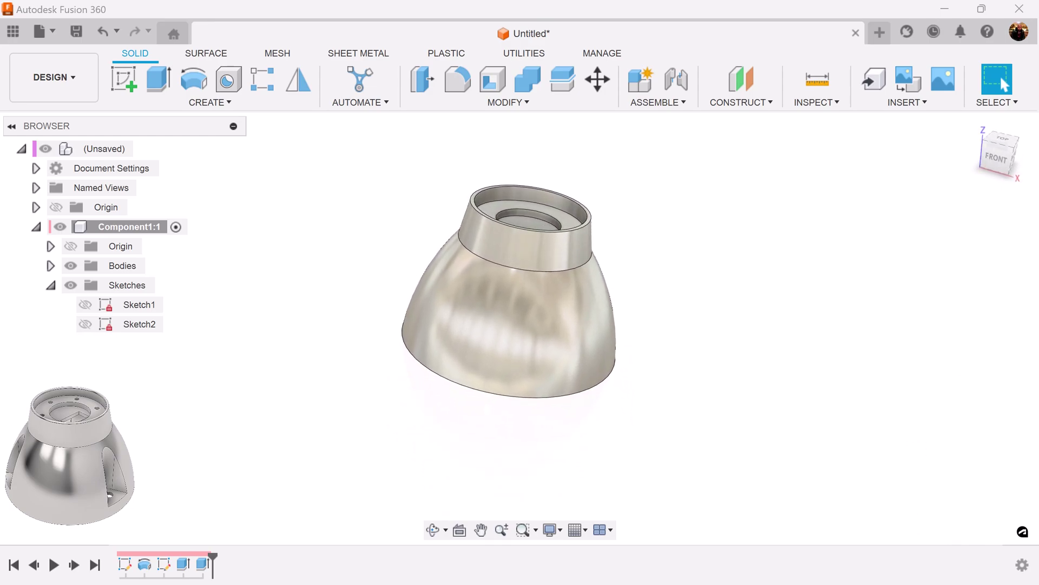
middle_click_drag(702, 456, 687, 364, "shift")
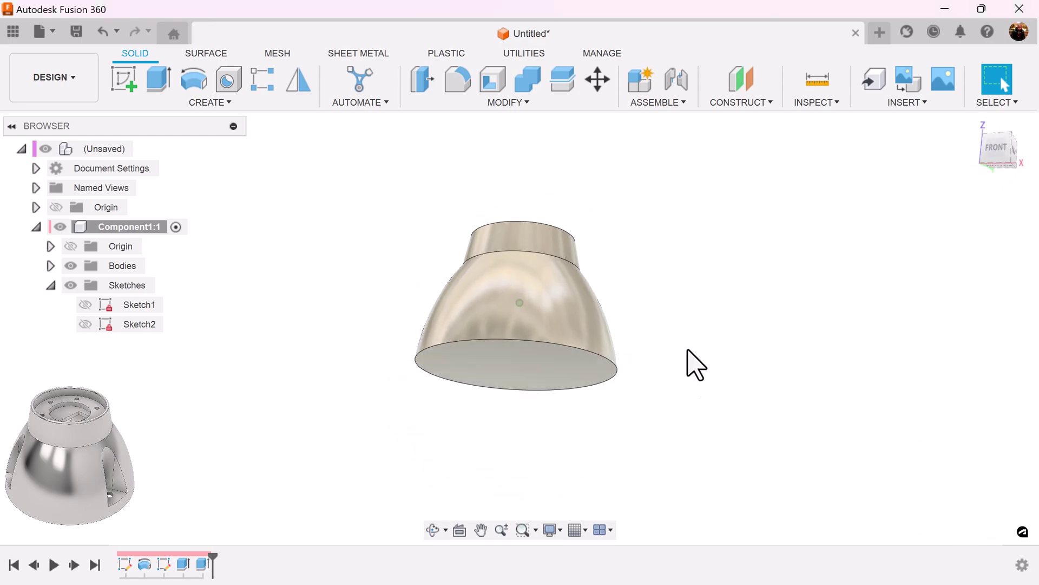
left_click(130, 86)
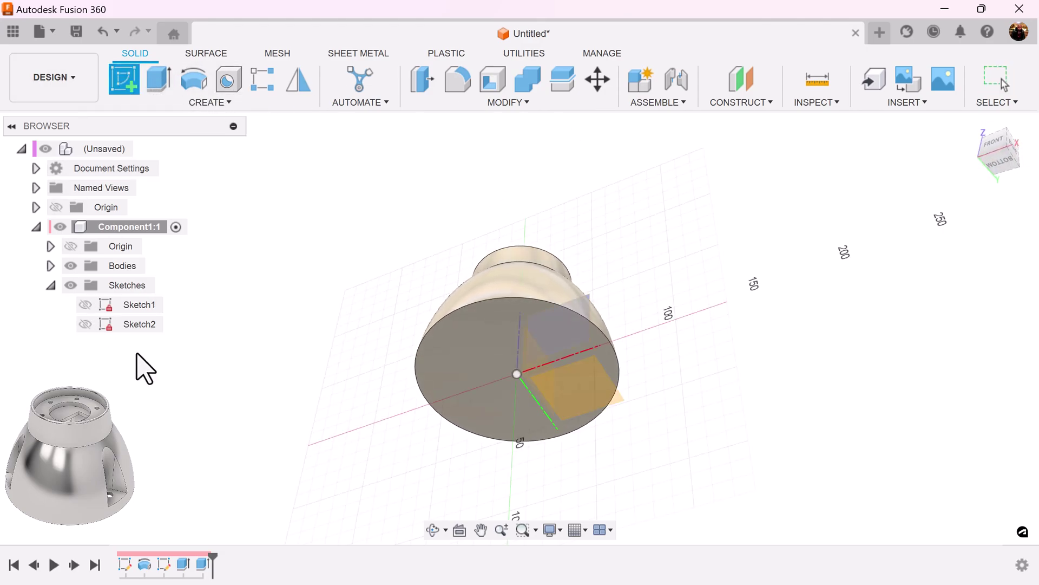
left_click(744, 87)
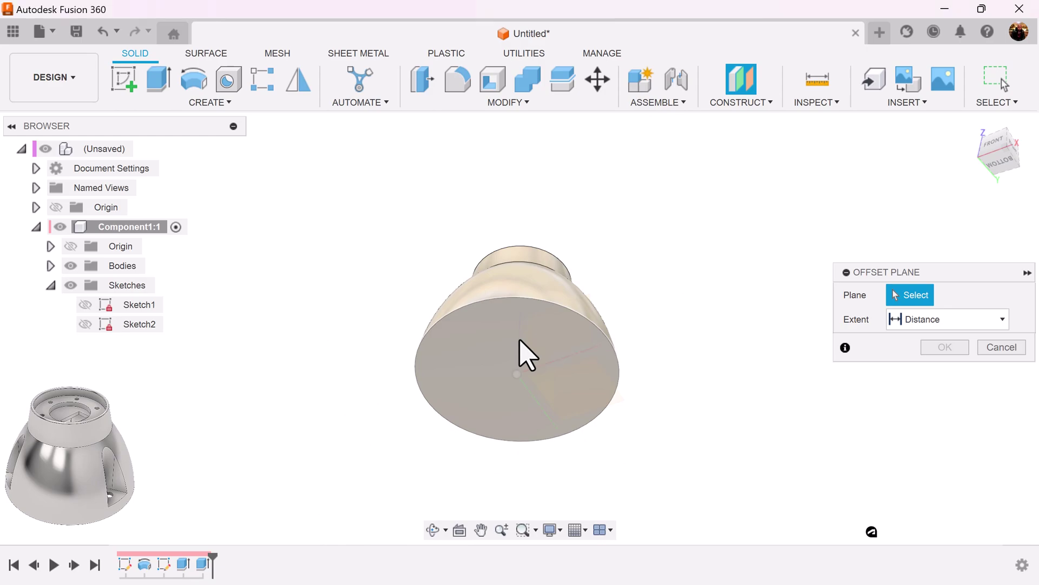
left_click(525, 352)
middle_click_drag(524, 352, 521, 422, "shift")
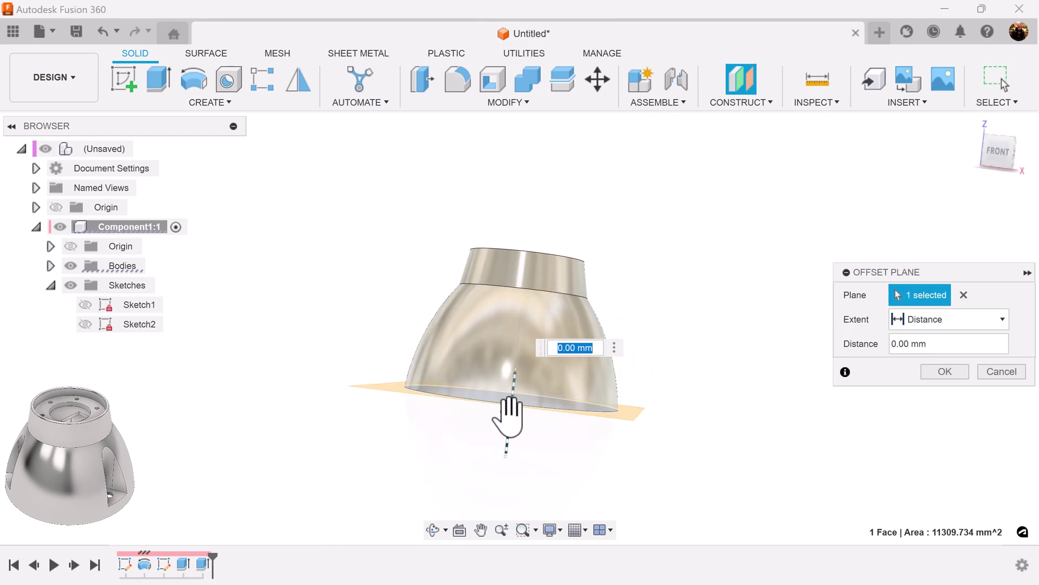
mouse_move(508, 417)
left_mouse_down()
mouse_move(508, 390)
mouse_move(513, 407)
left_mouse_up()
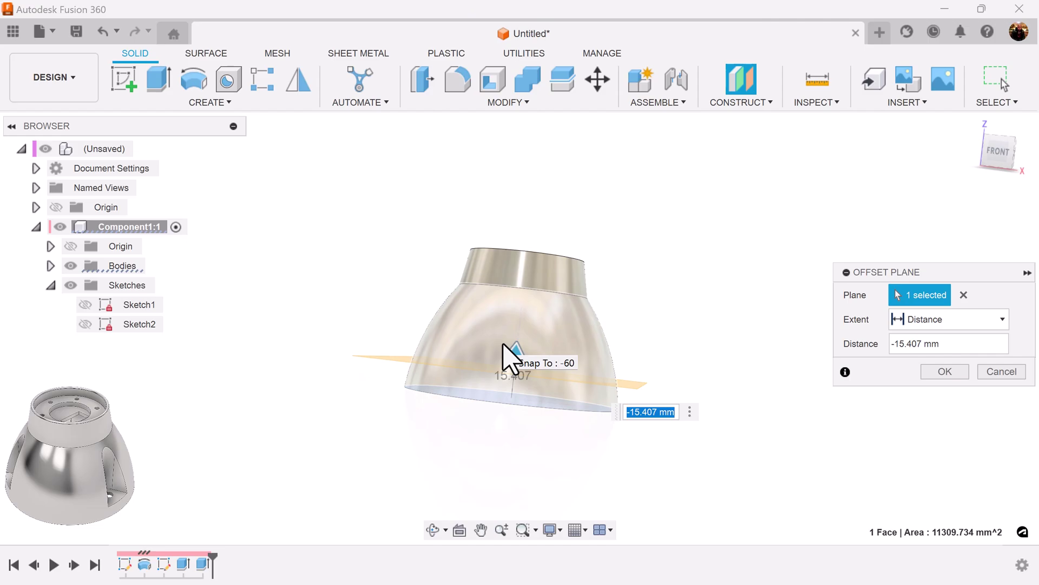
type("-10")
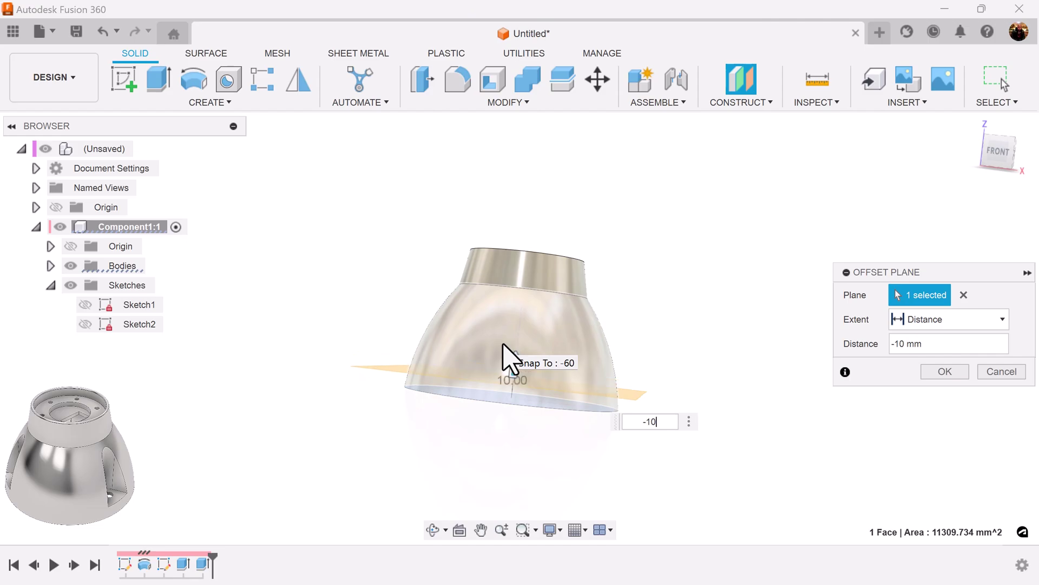
key("Return")
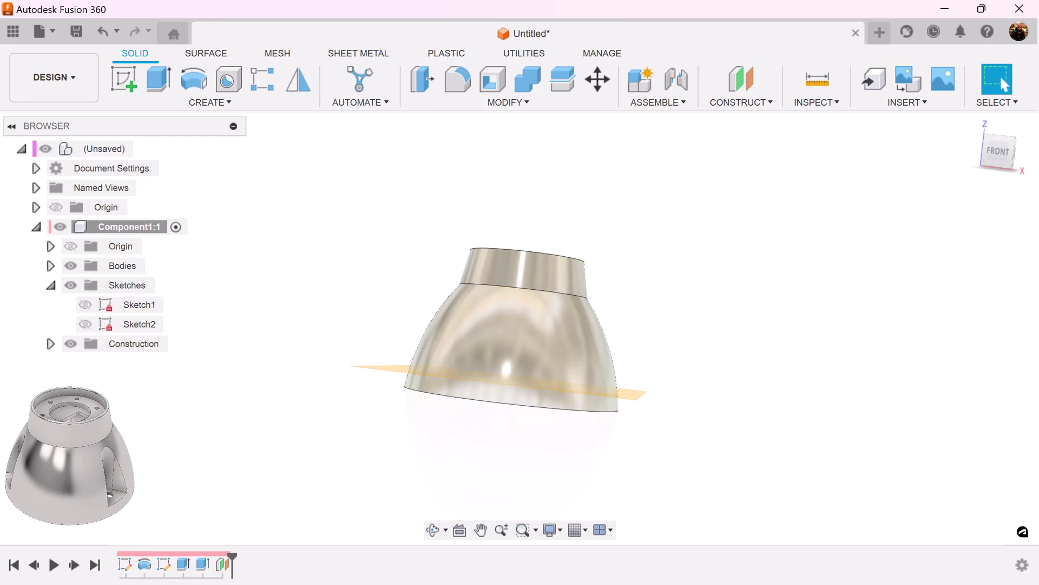
left_click(866, 458)
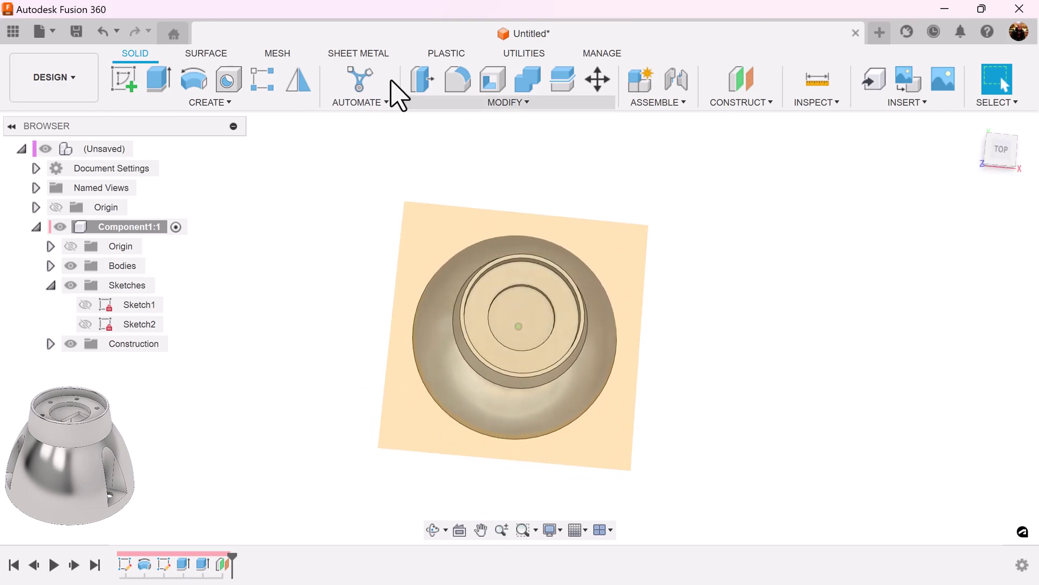
Step: On the offset plane, with bodies hidden, draw a Ø95 mm construction circle at the origin
left_click(126, 81)
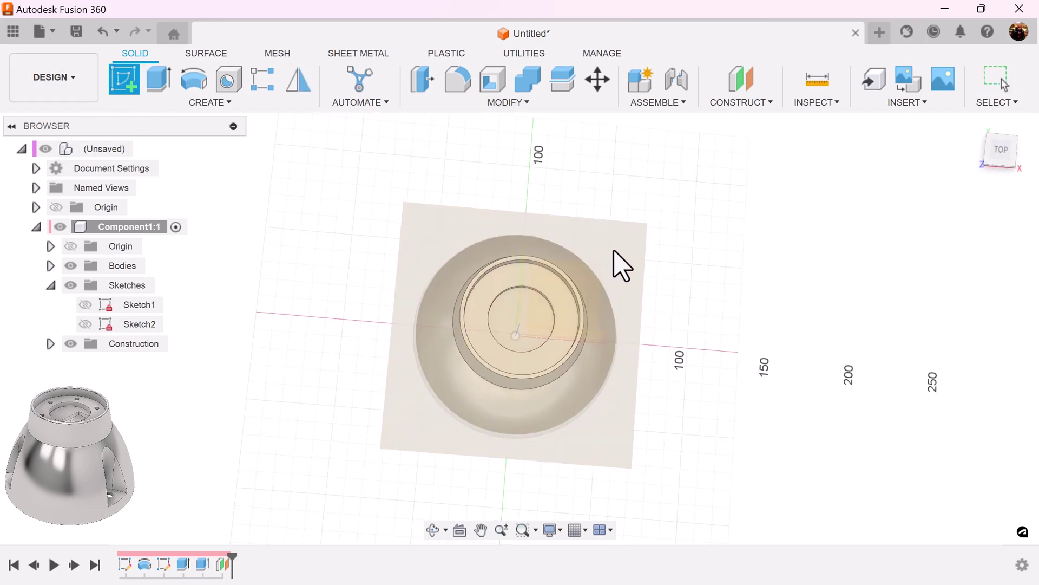
left_click(616, 263)
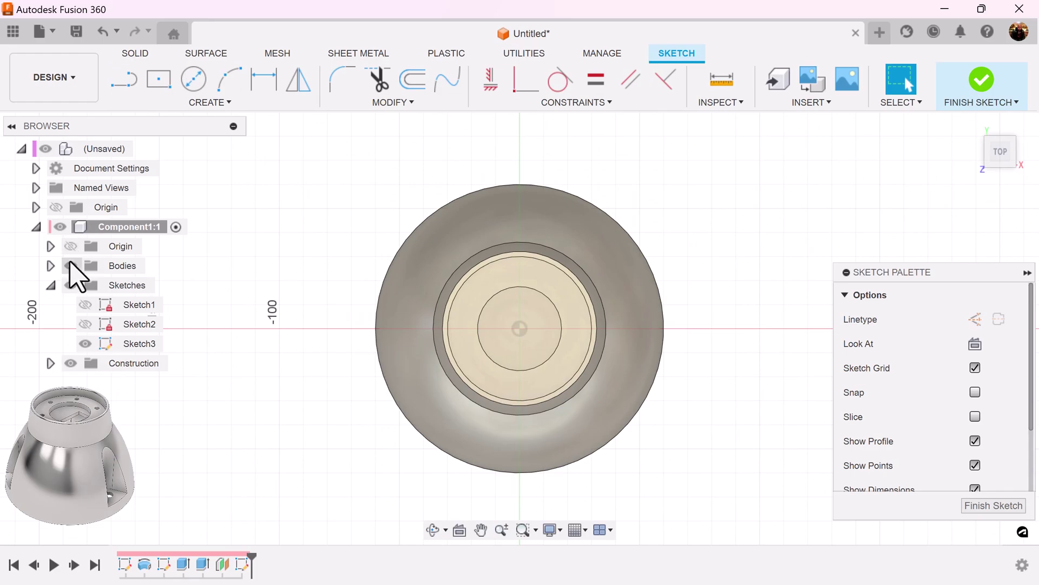
left_click(70, 265)
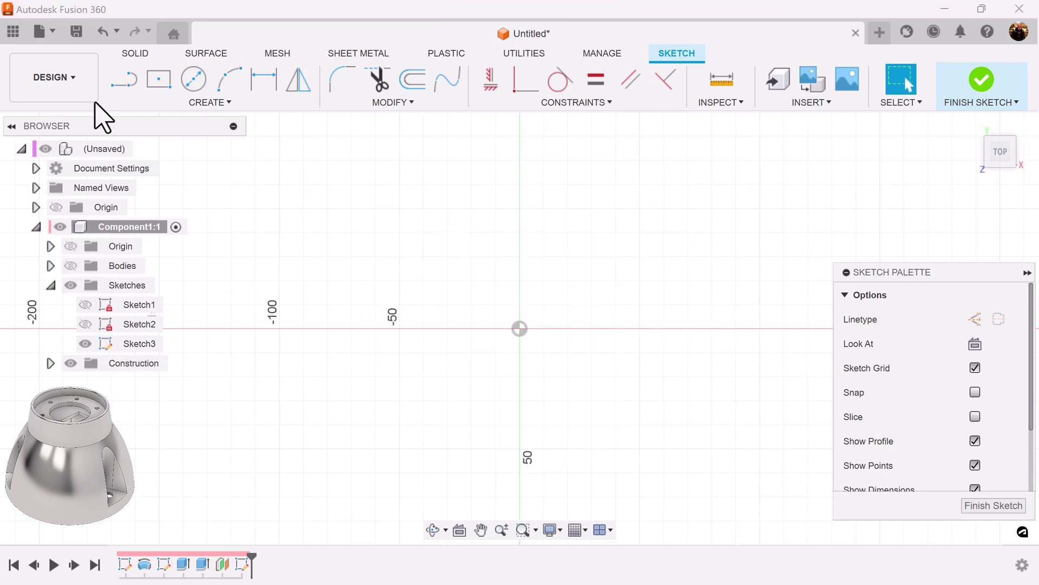
left_click(197, 85)
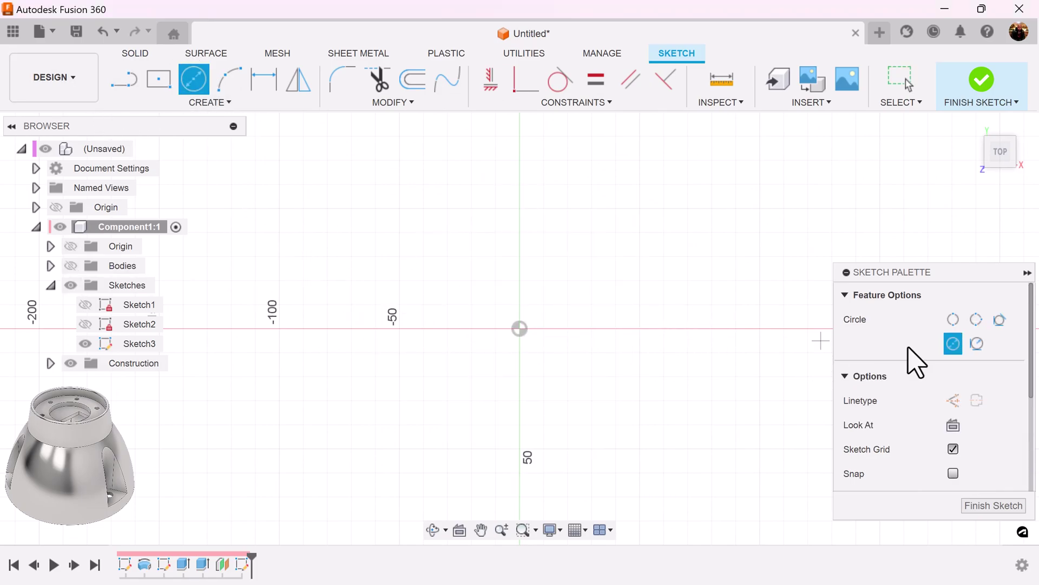
left_click(954, 401)
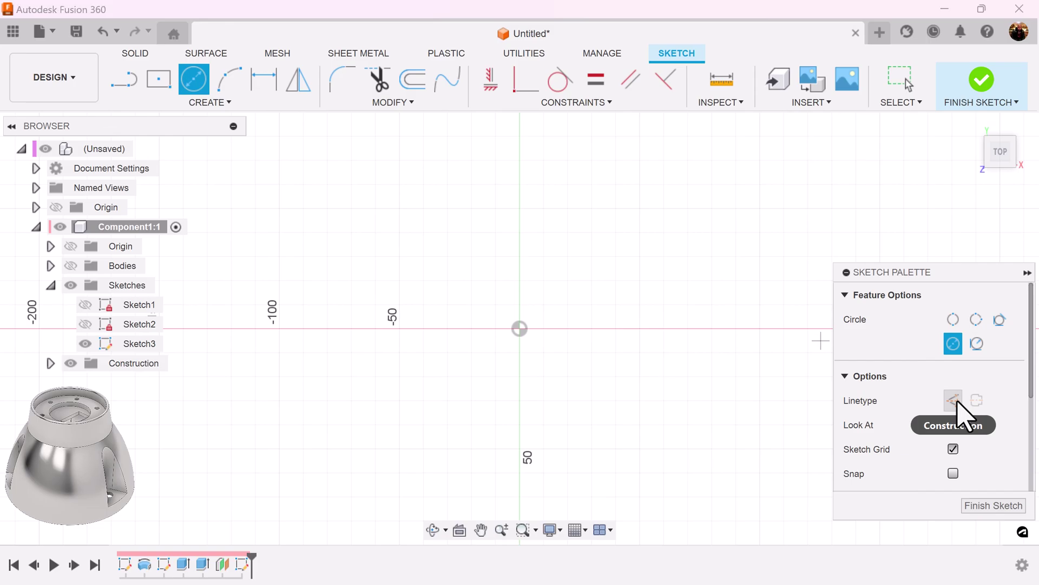
left_click(519, 328)
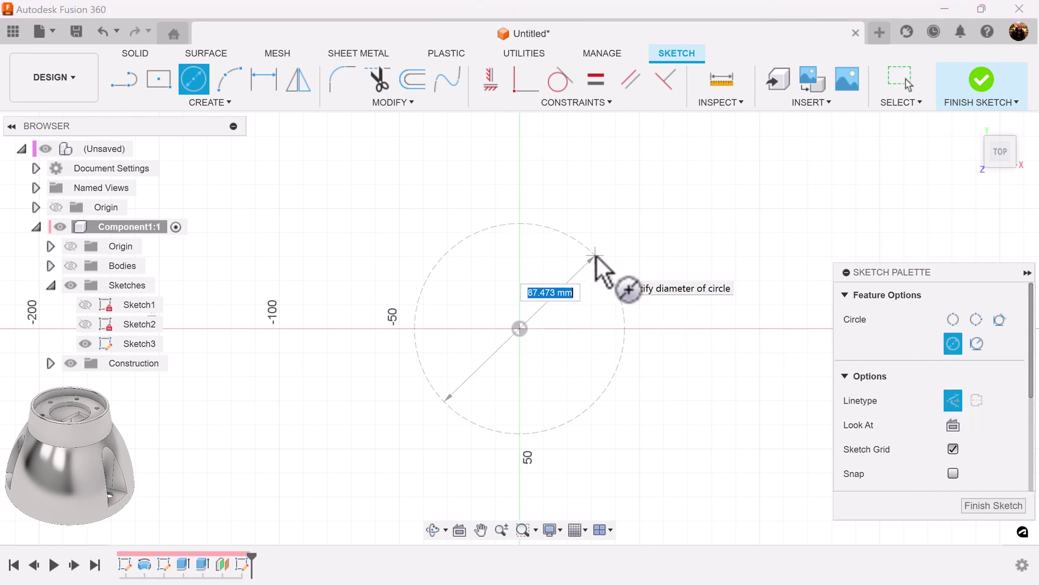
type("95")
key("Return")
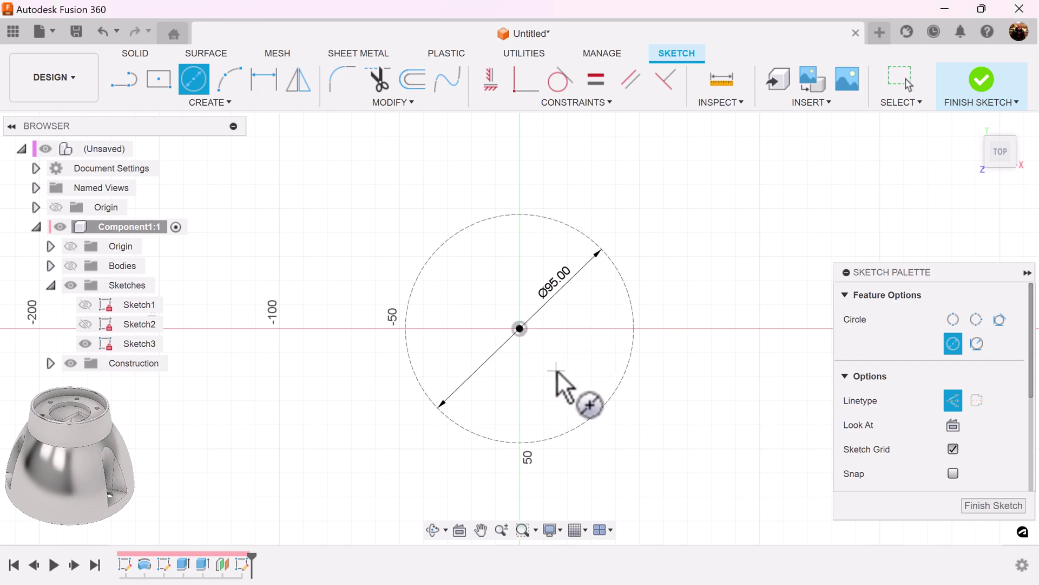
Step: Add a circle centred on the big circle's right edge and dimension it to R8 mm
scroll(558, 374, "up", 1)
middle_click_drag(590, 367, 550, 360)
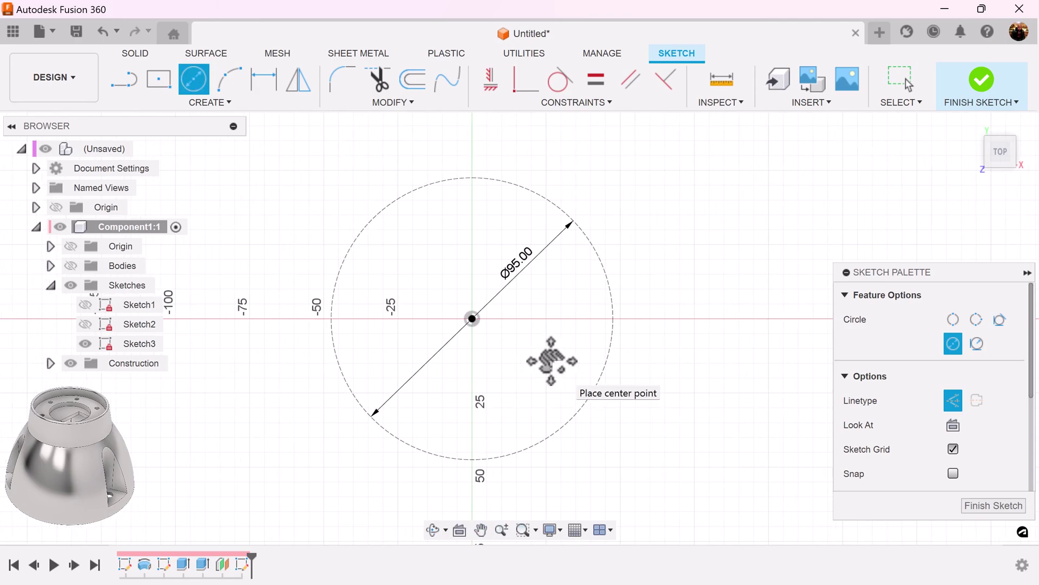
left_click(613, 318)
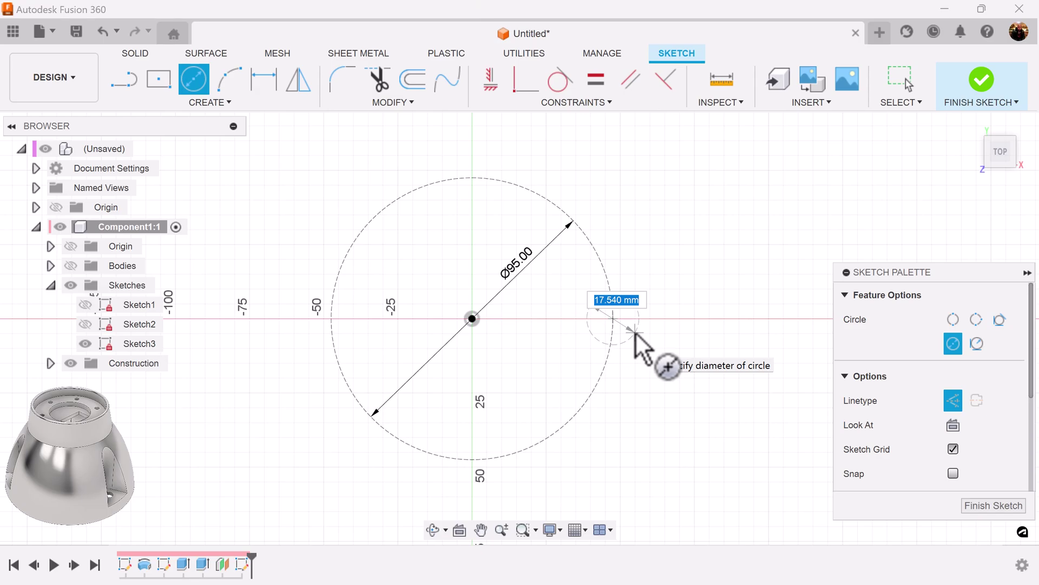
left_click(634, 331)
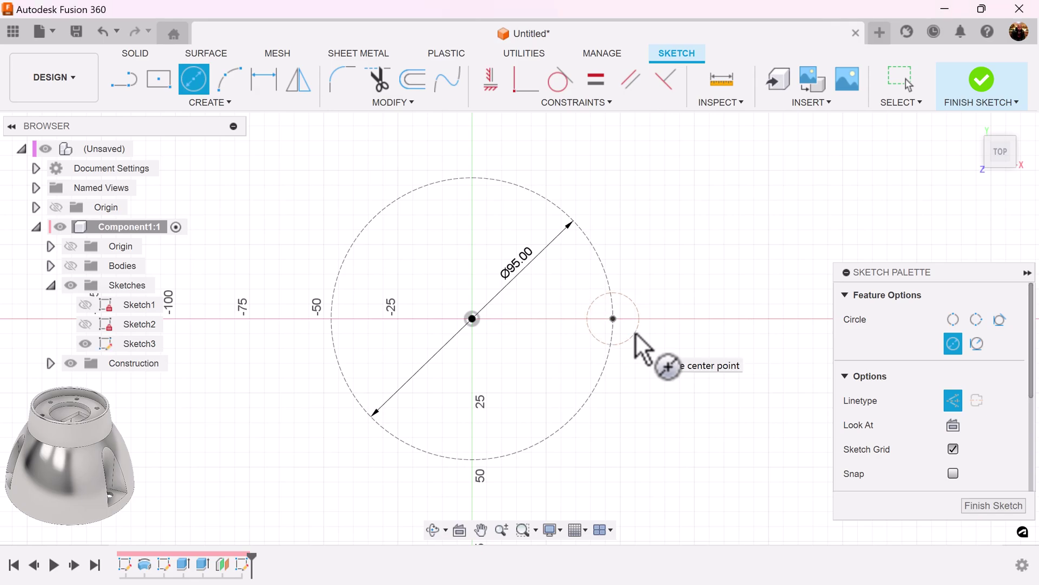
left_click(264, 78)
left_click(635, 303)
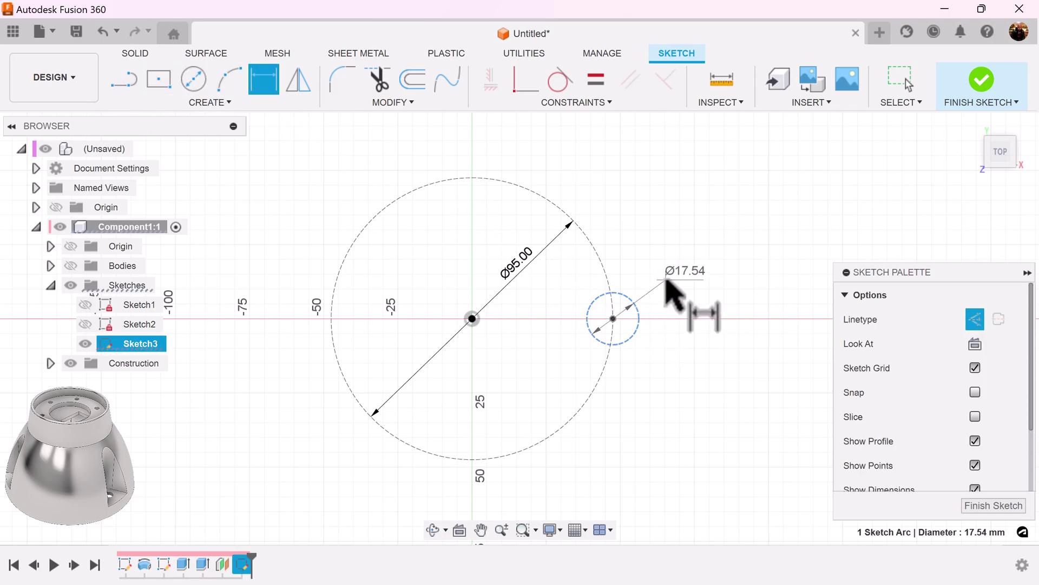
right_click(666, 280)
left_click(658, 393)
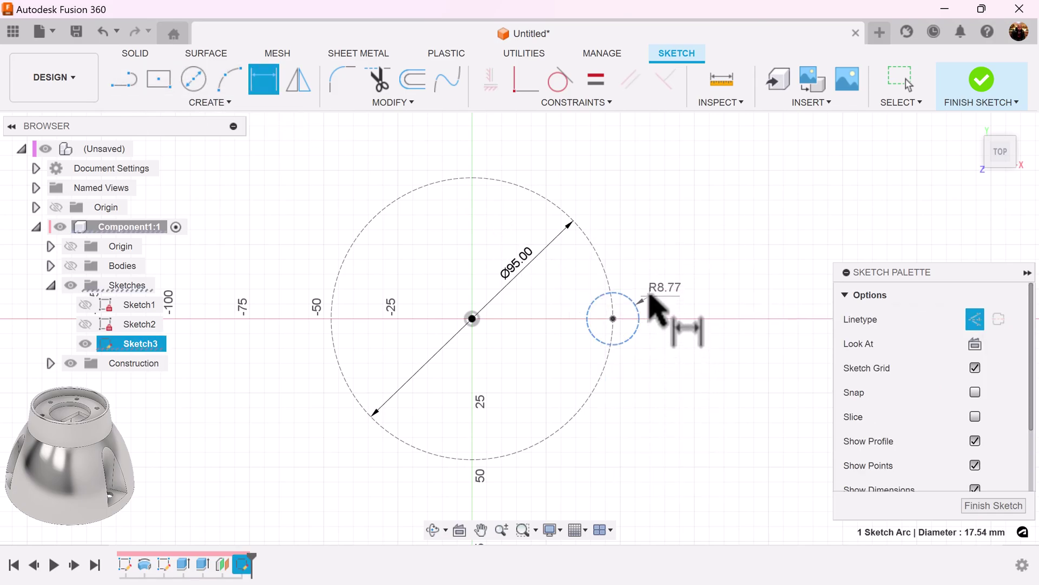
left_click(650, 279)
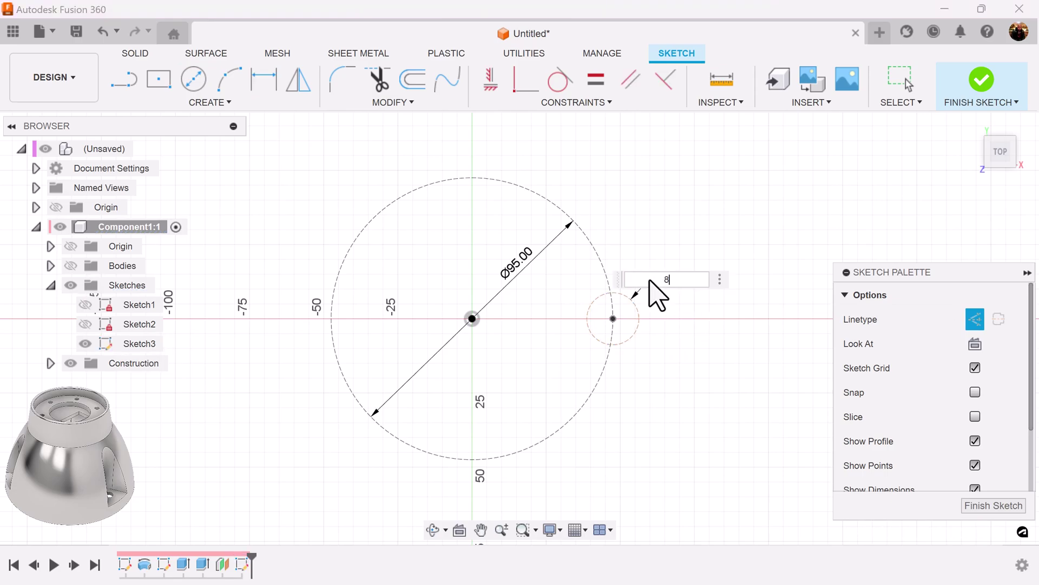
type("8")
key("Return")
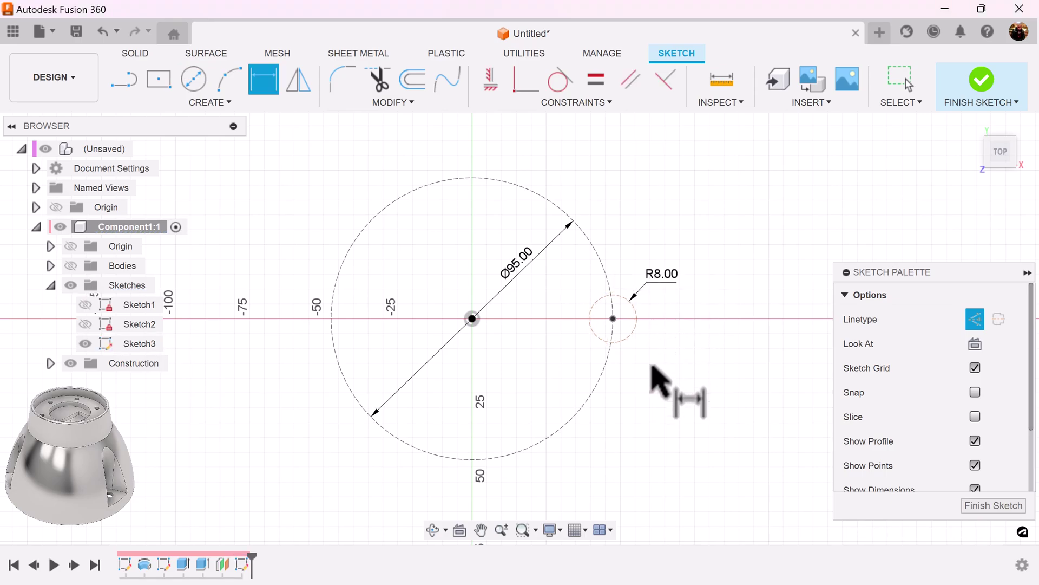
Step: Draw a line joining the big circle's centre to the small circle's centre
scroll(653, 374, "up", 3)
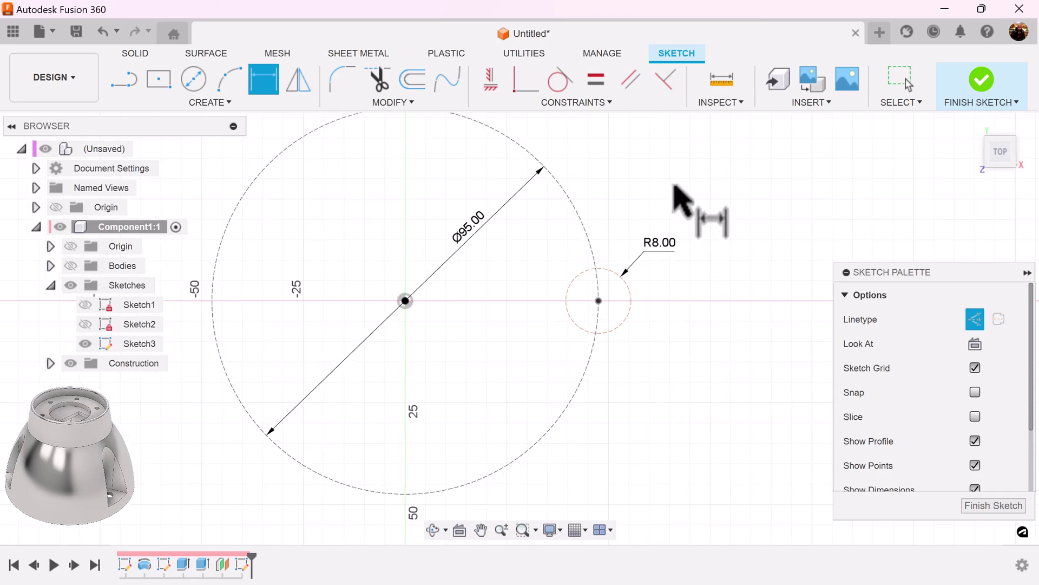
left_click(126, 82)
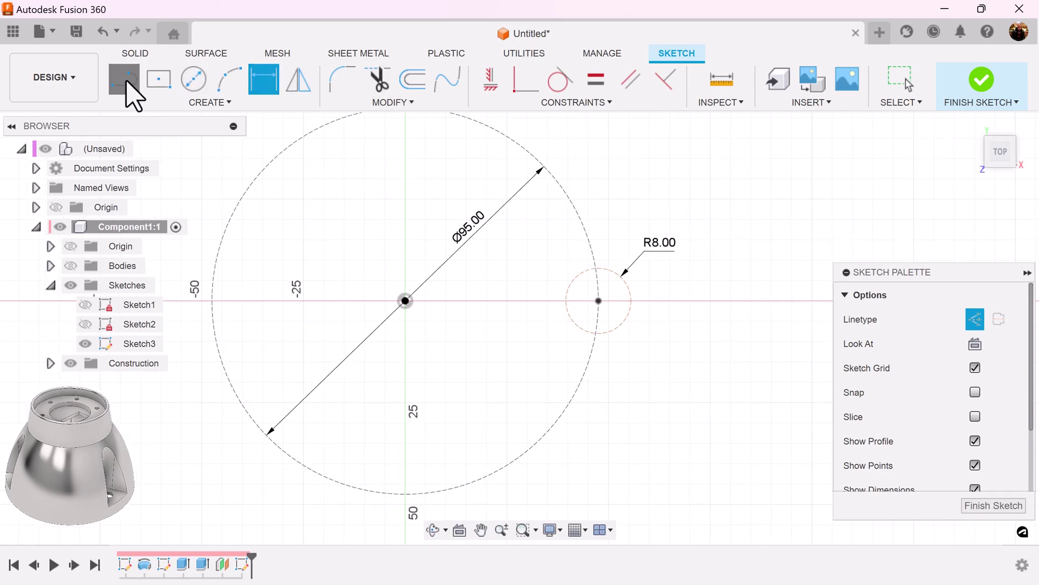
left_click(404, 301)
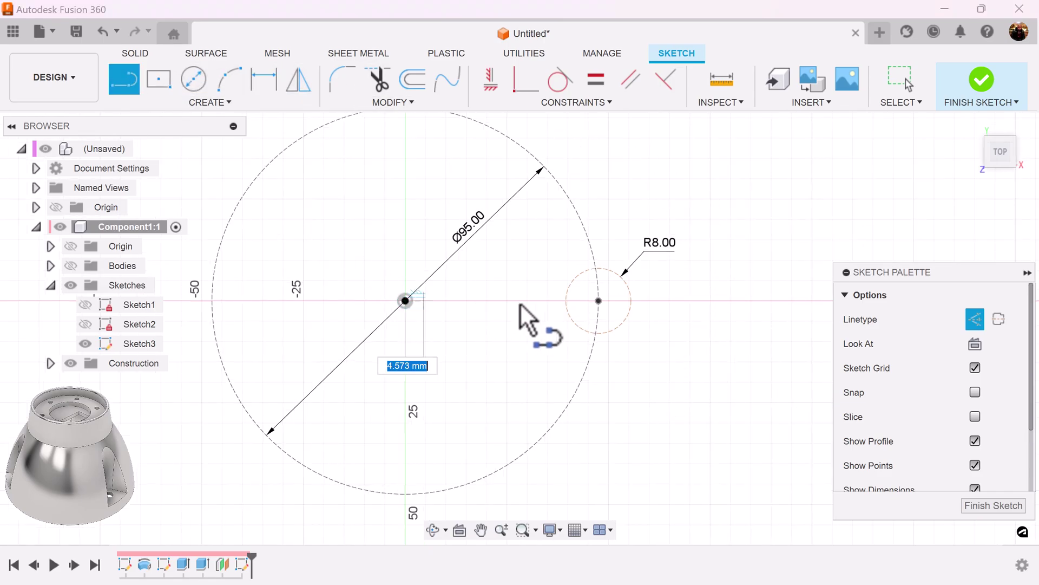
double_click(598, 301)
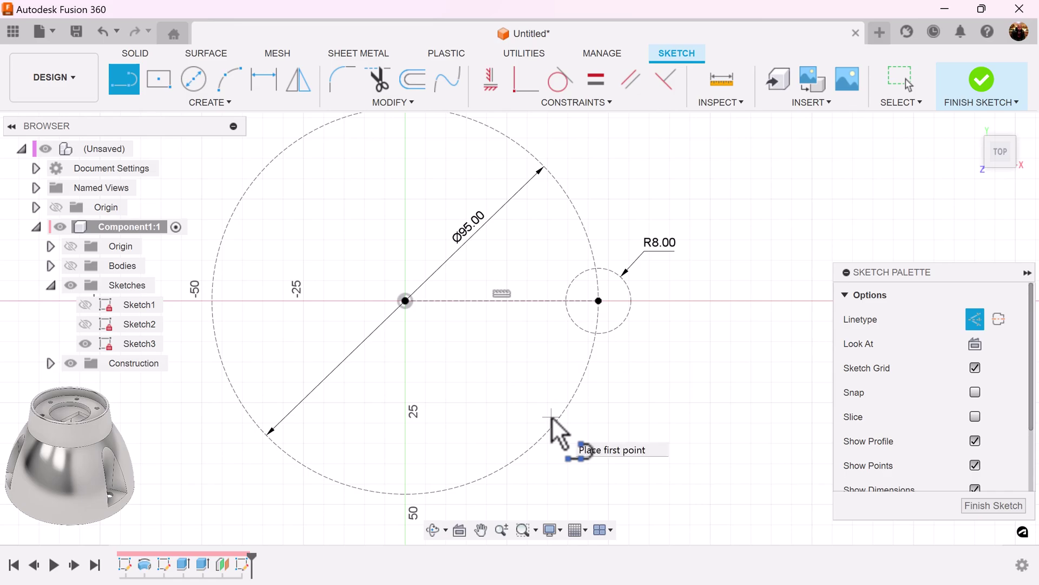
scroll(660, 433, "up", 2)
scroll(680, 411, "down", 4)
mouse_move(680, 392)
middle_mouse_down()
mouse_move(677, 410)
mouse_move(656, 403)
middle_mouse_up()
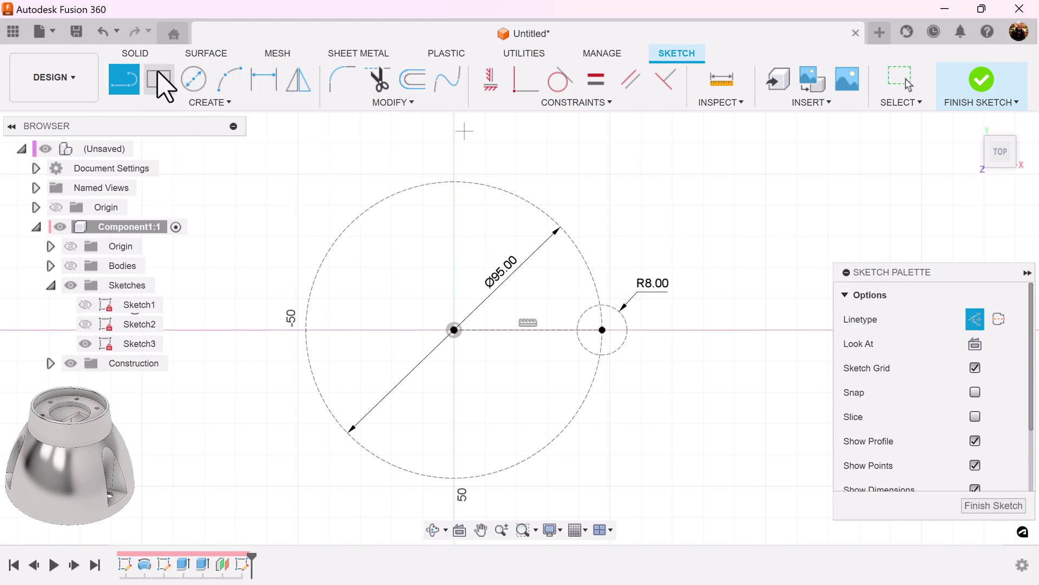
Step: With construction style off, draw two lines from the R8 circle's edges, angled up-right and down-right
left_click(974, 320)
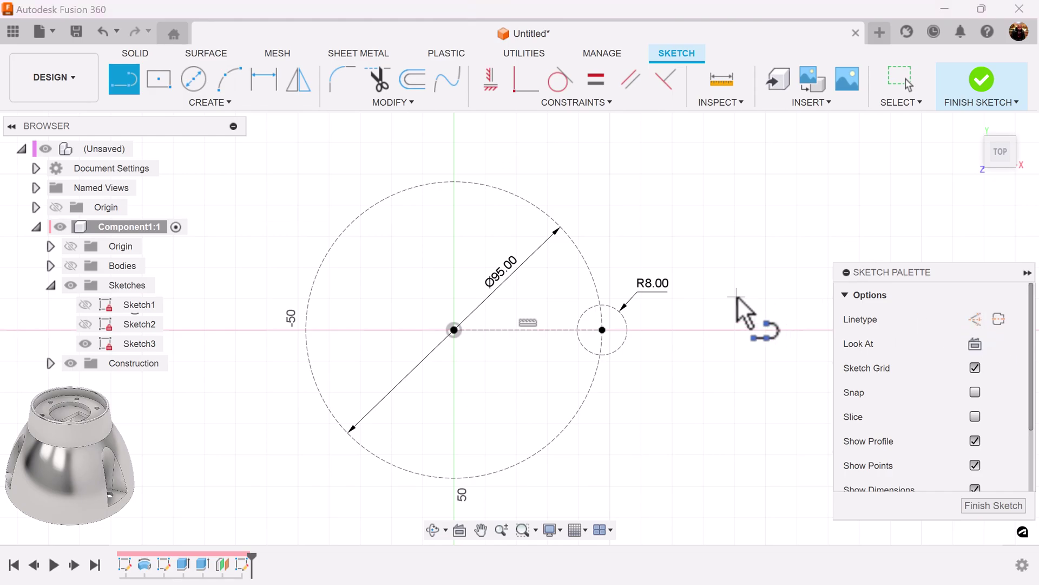
left_click(590, 307)
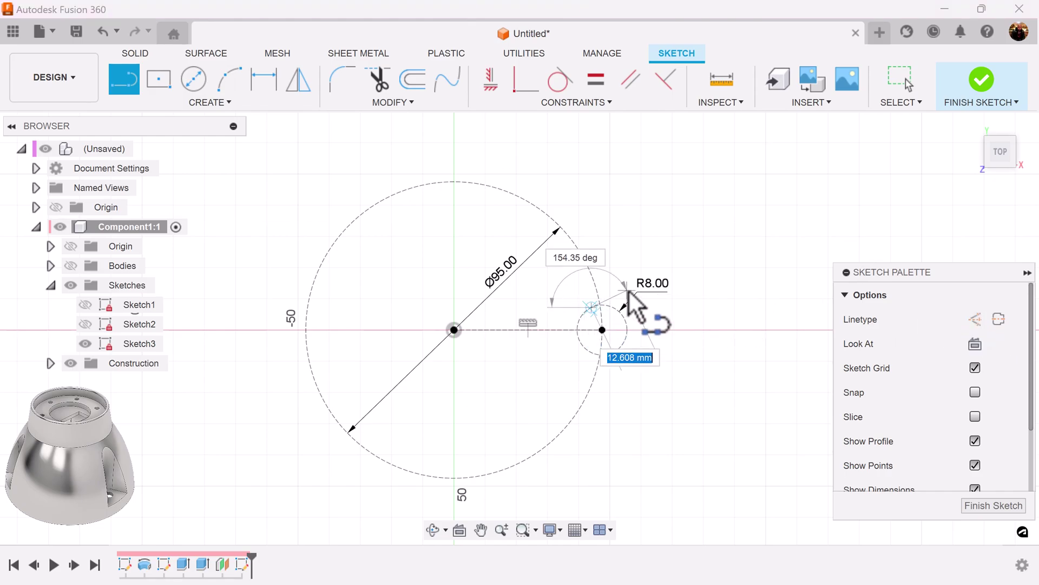
left_click(666, 262)
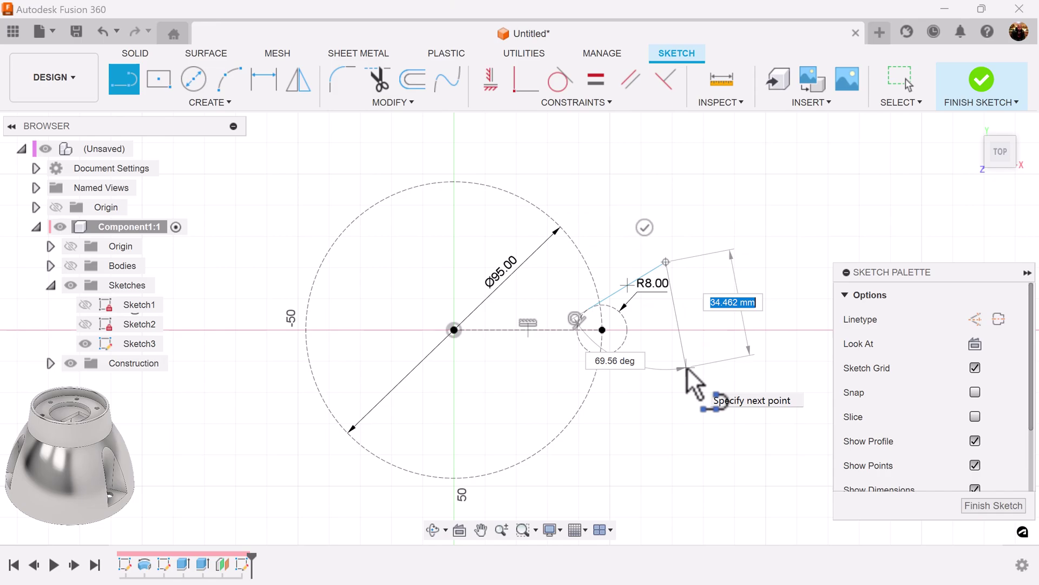
key("Escape")
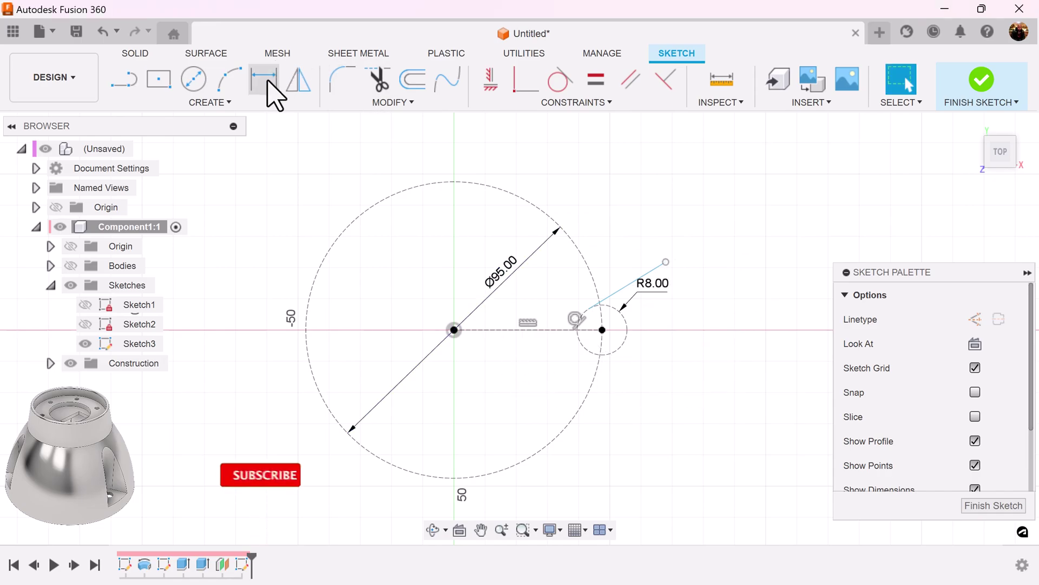
left_click(124, 78)
left_click(592, 352)
left_click(660, 393)
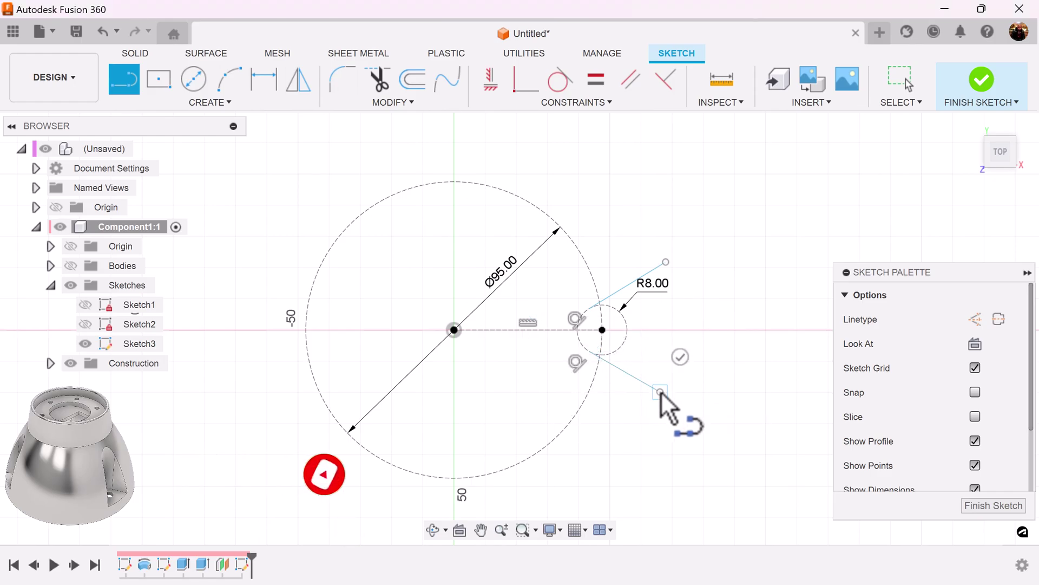
left_click_drag(661, 392, 698, 378)
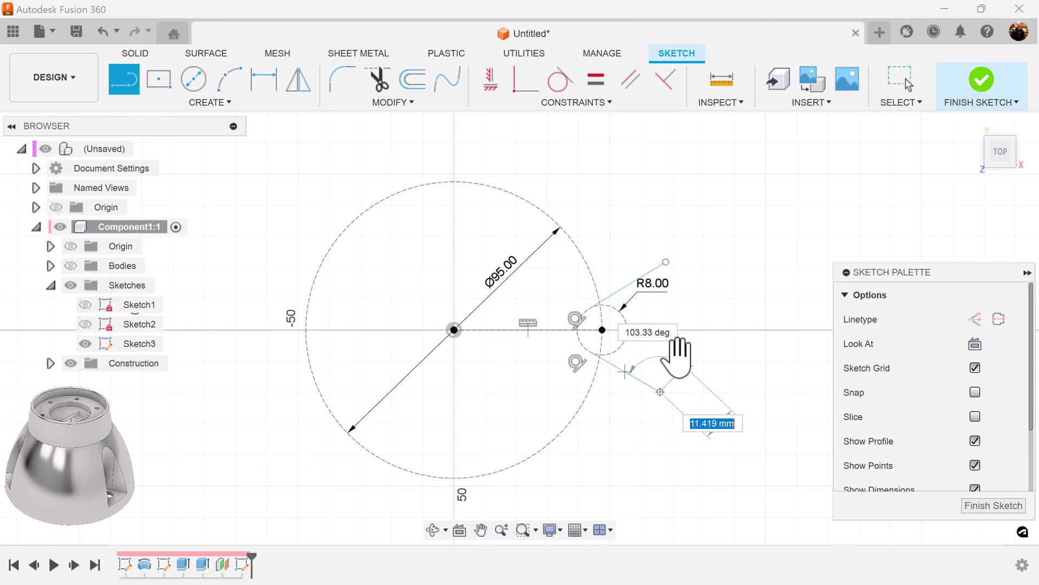
left_click(681, 358)
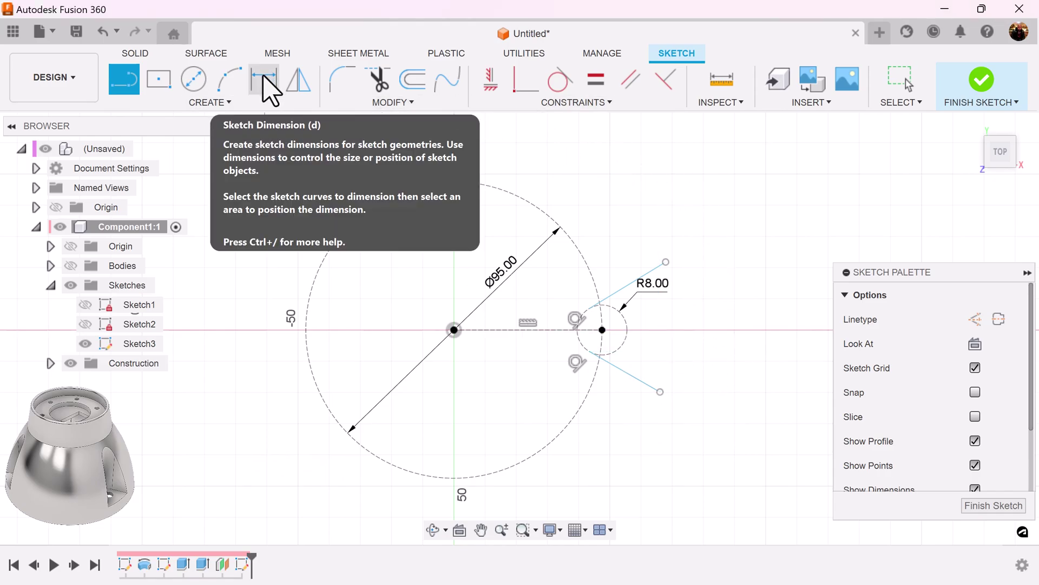
Step: Close the wedge's outer ends with a three-point arc between the two line ends
left_click(230, 79)
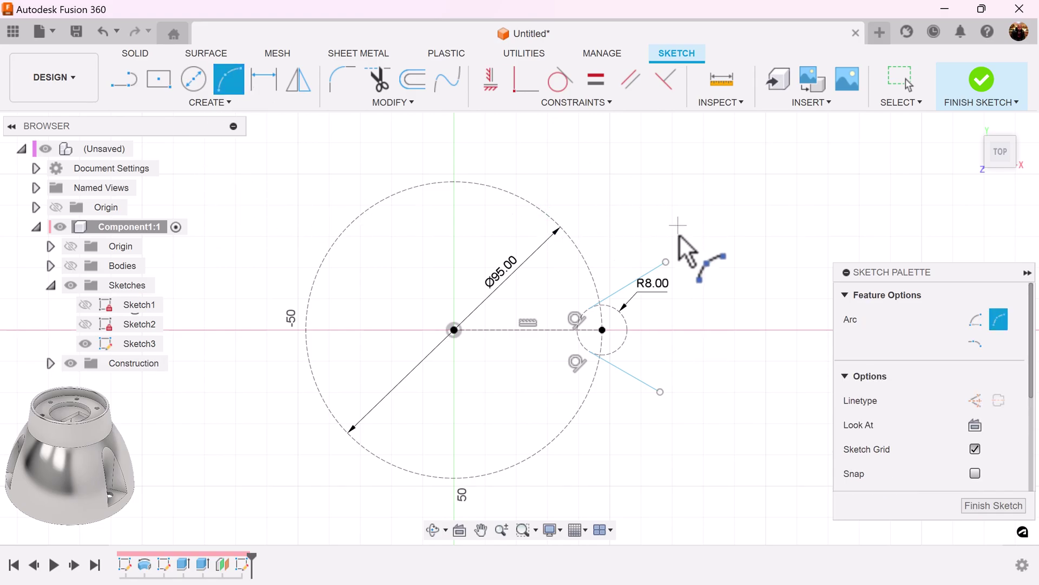
left_click(666, 262)
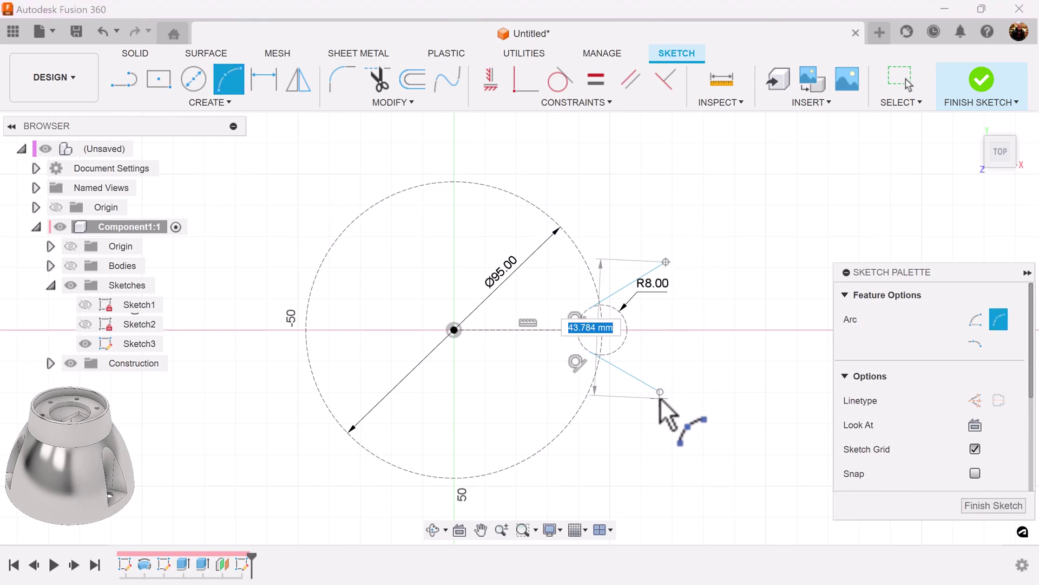
left_click(659, 391)
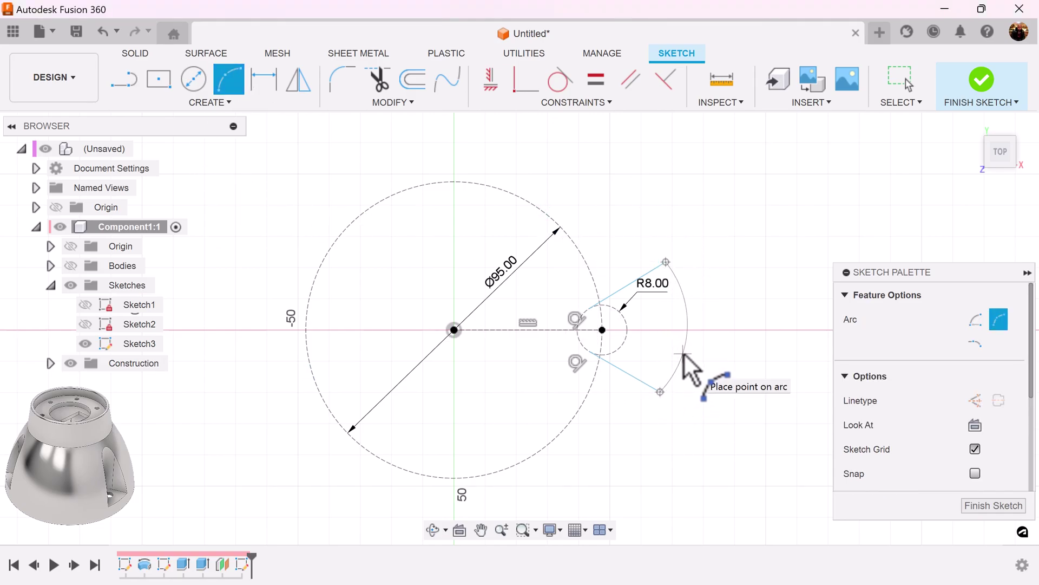
left_click(683, 355)
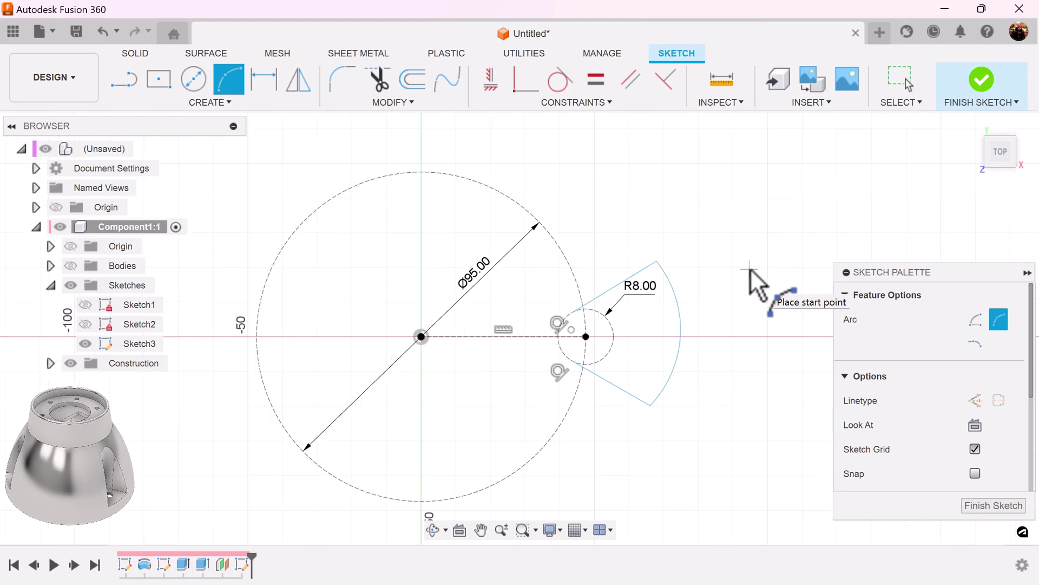
middle_click_drag(754, 283, 724, 290)
scroll(723, 290, "up", 2)
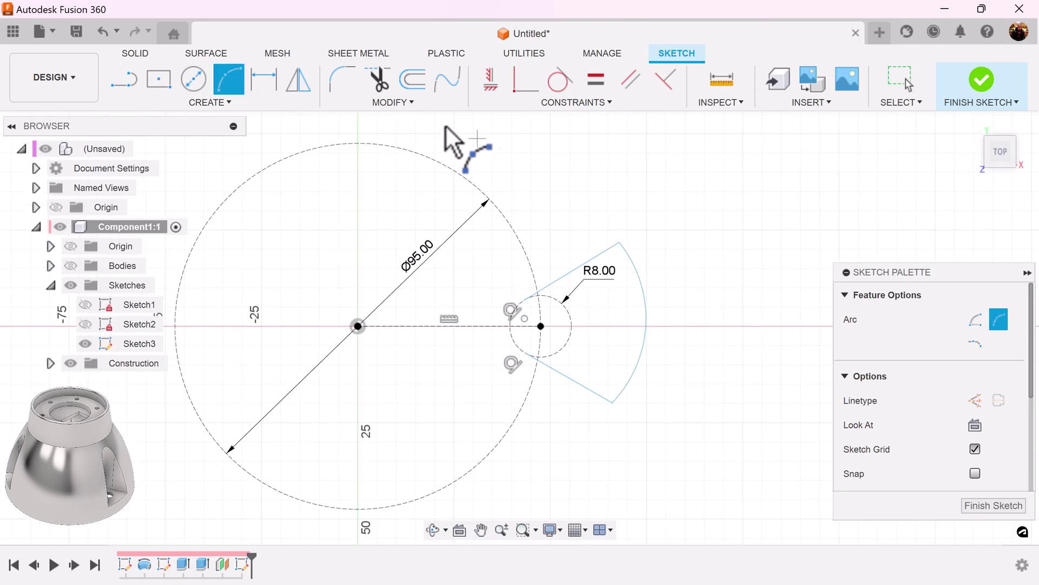
Step: Dimension the angle between the wedge's two sides to 45°
left_click(265, 84)
left_click(606, 250)
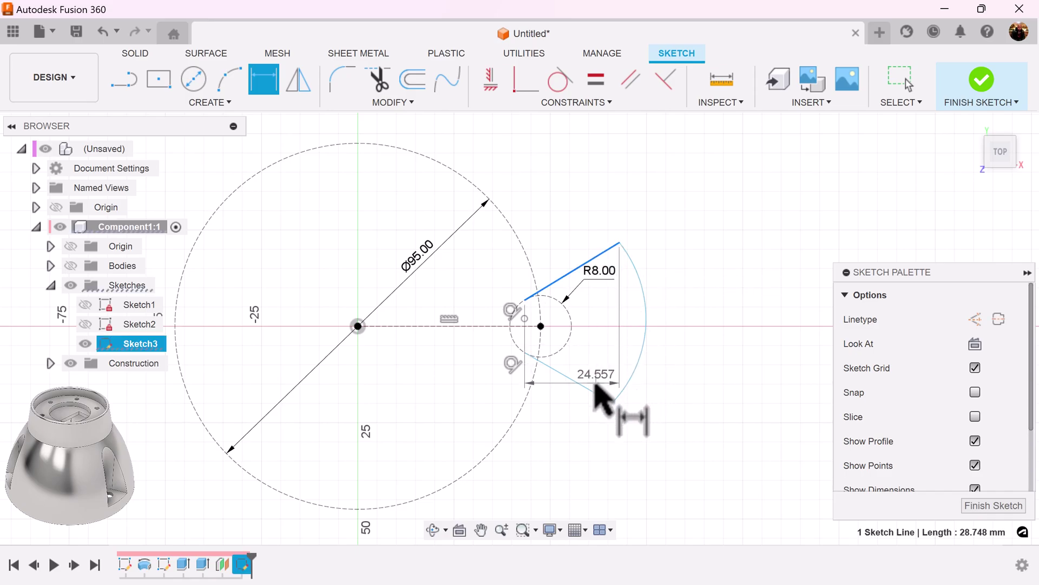
left_click(598, 396)
left_click(598, 338)
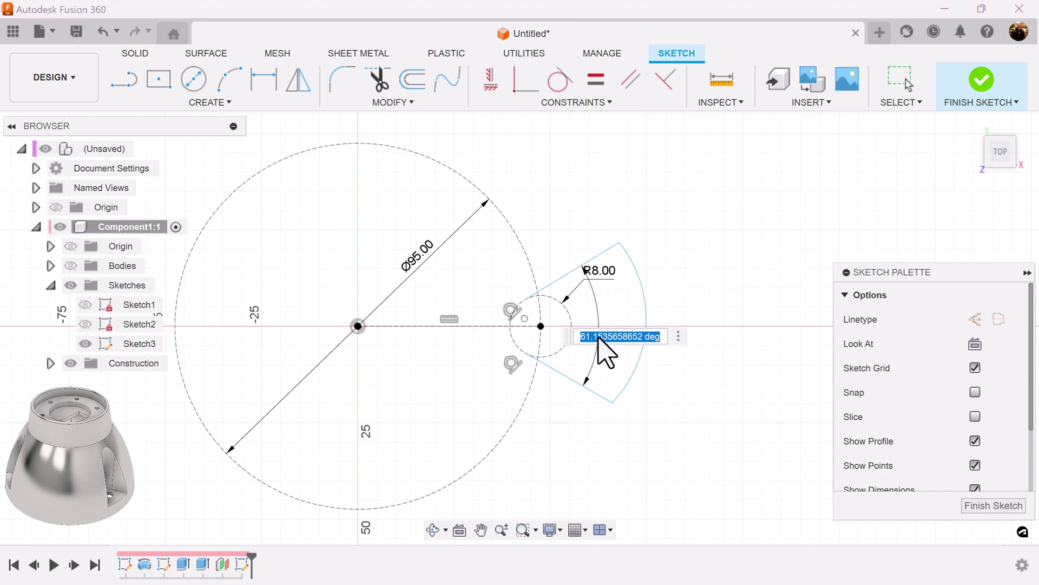
key("Return")
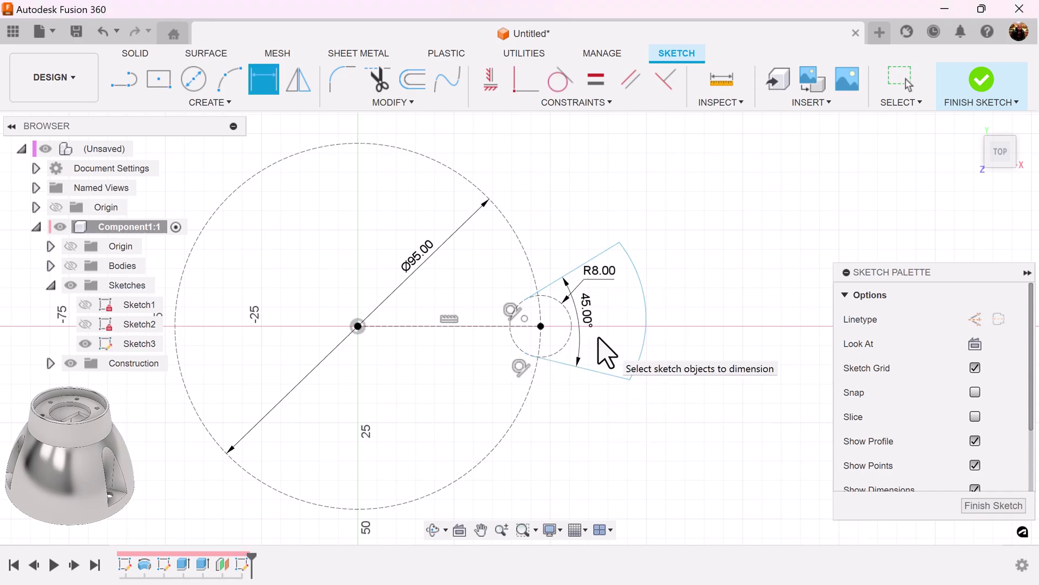
scroll(657, 222, "up", 1)
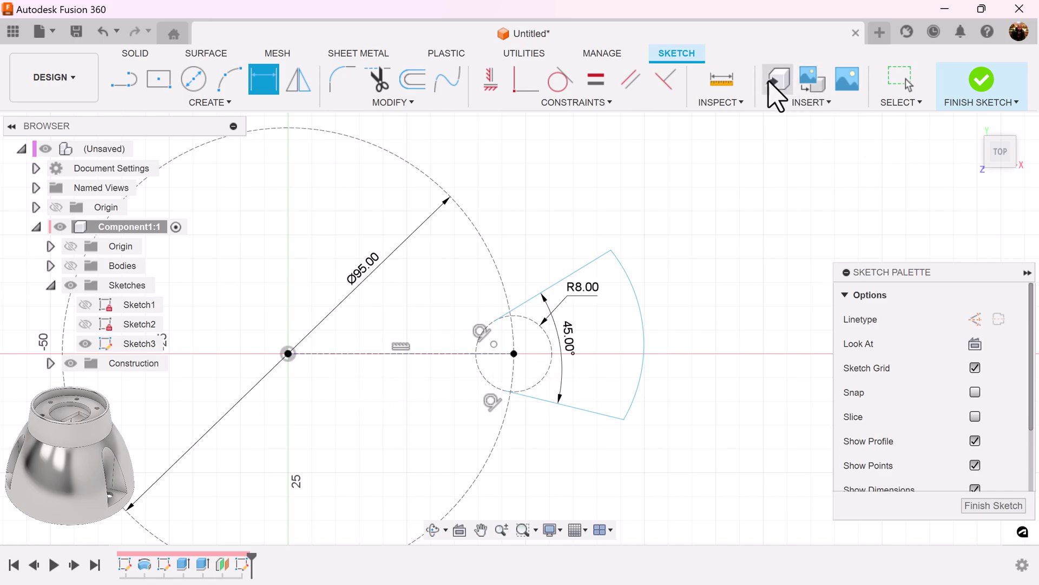
Step: Apply a symmetry constraint to the sector's outer corners about the centre line
left_click(608, 105)
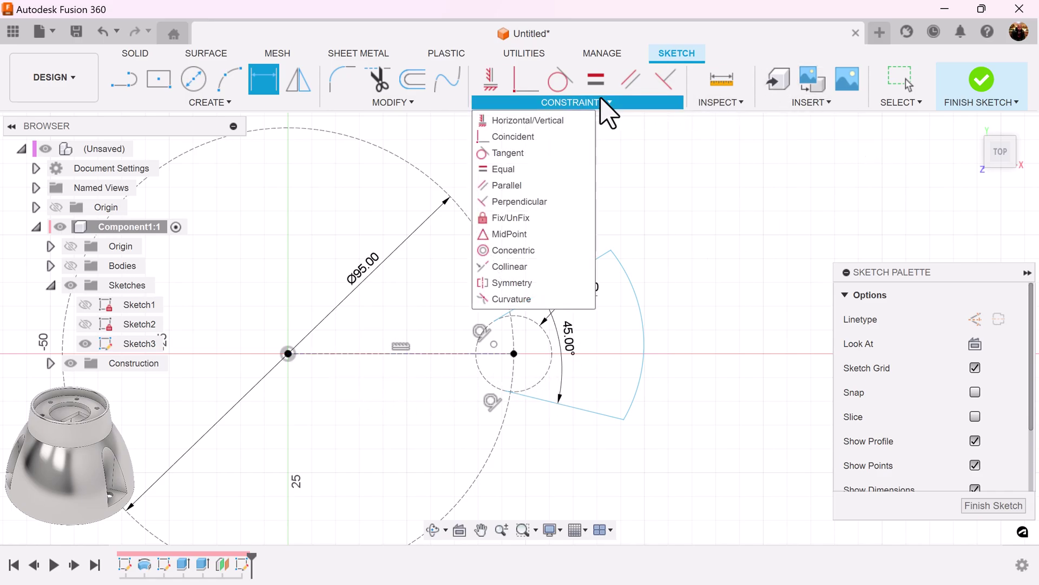
left_click(559, 282)
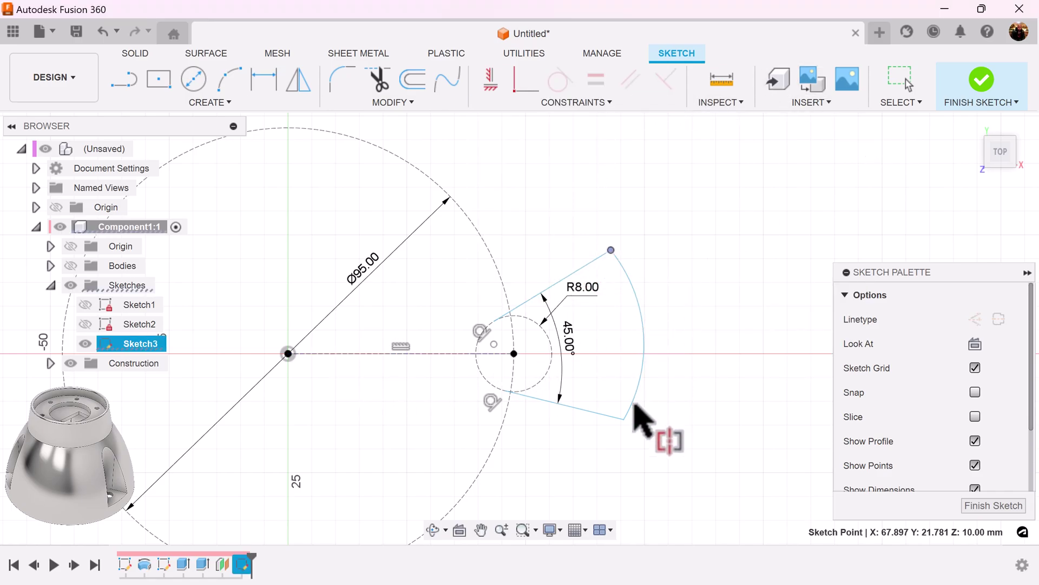
left_click(624, 420, "shift")
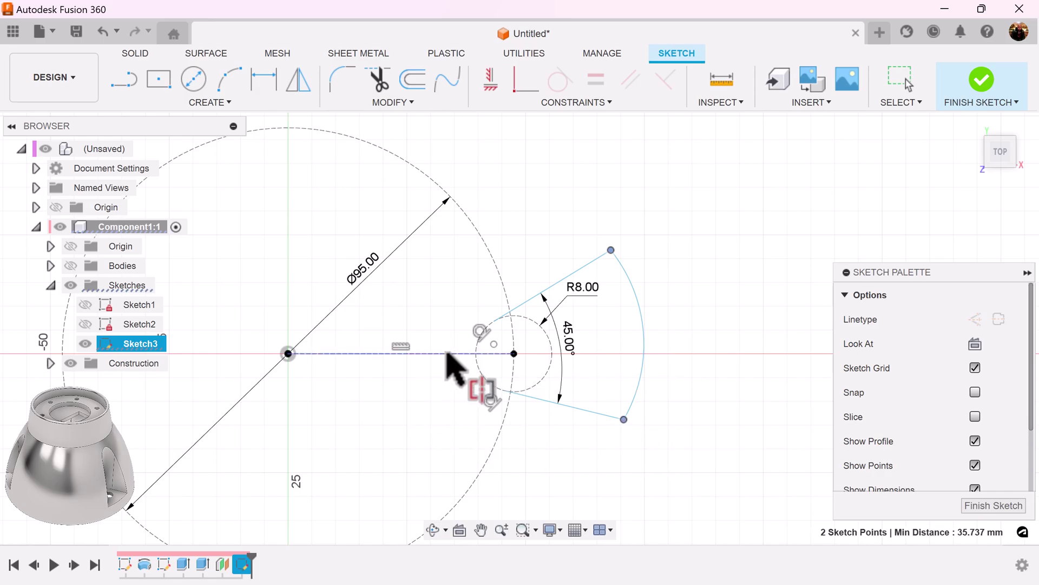
scroll(748, 373, "up", 2)
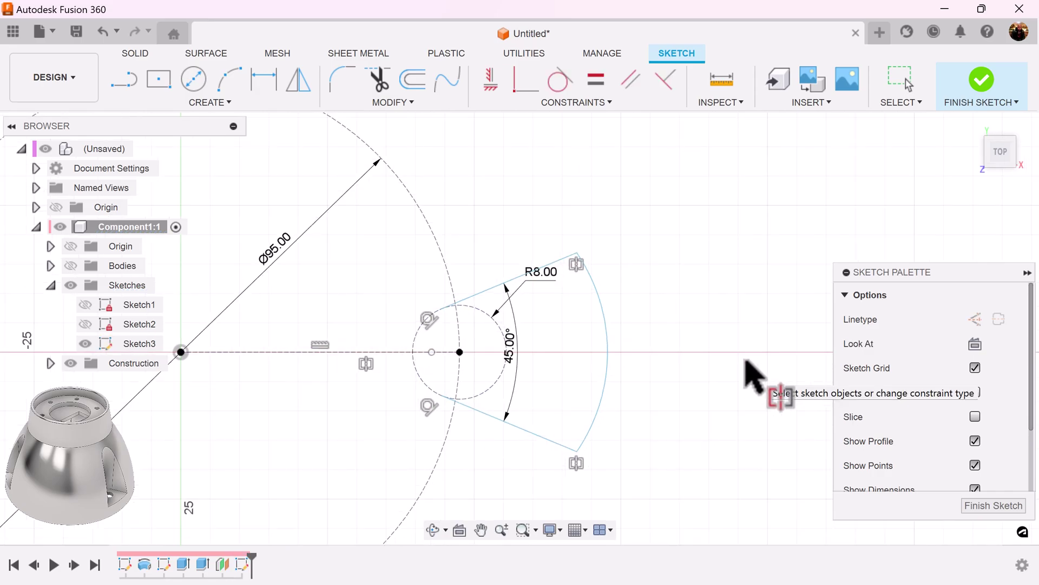
middle_click_drag(746, 361, 776, 310)
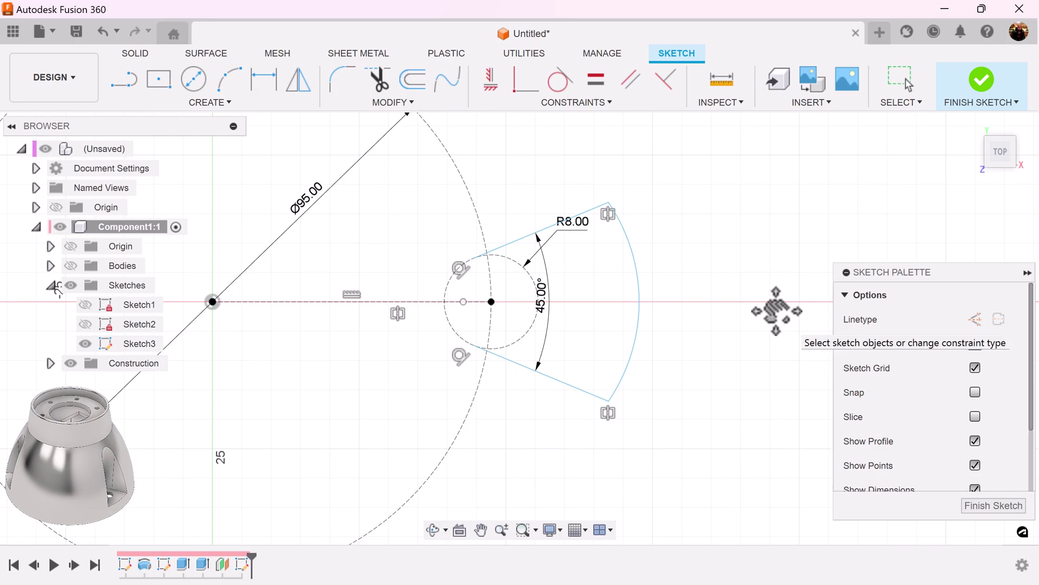
Step: Dimension the sector's upper edge to a 16 mm horizontal length
left_click(263, 86)
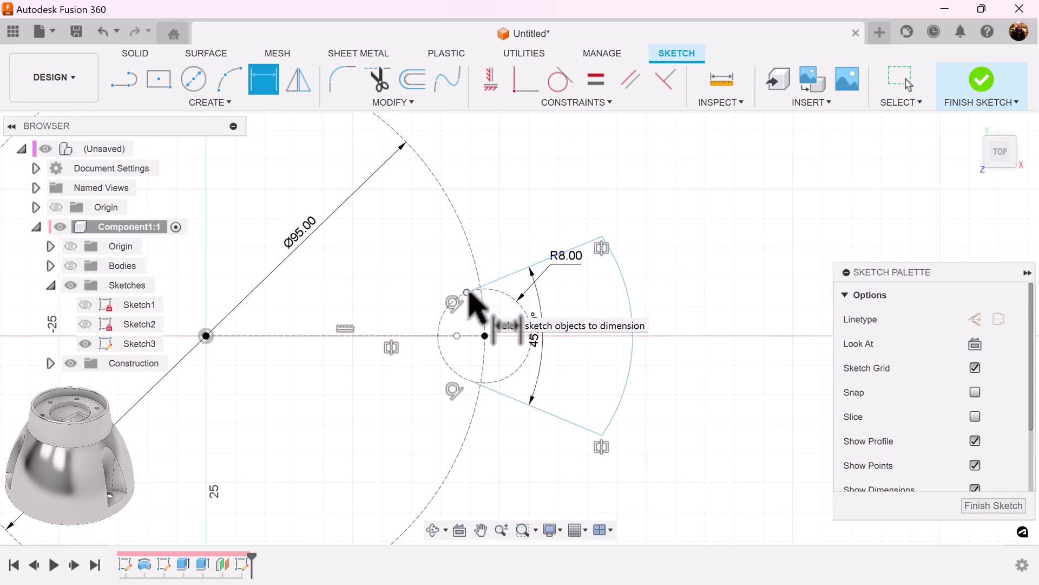
left_click(584, 244)
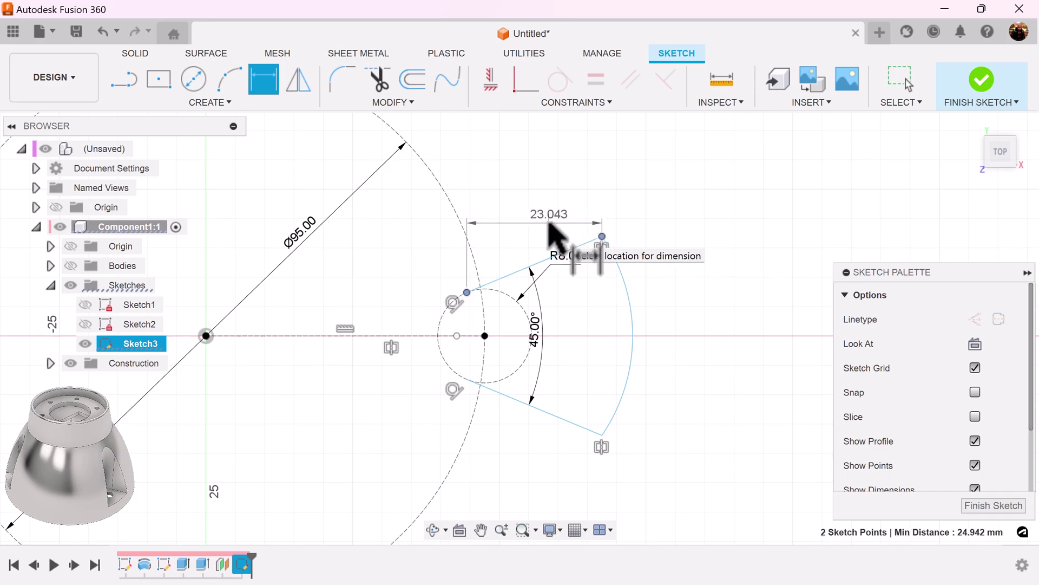
left_click(551, 222)
type("16")
key("Return")
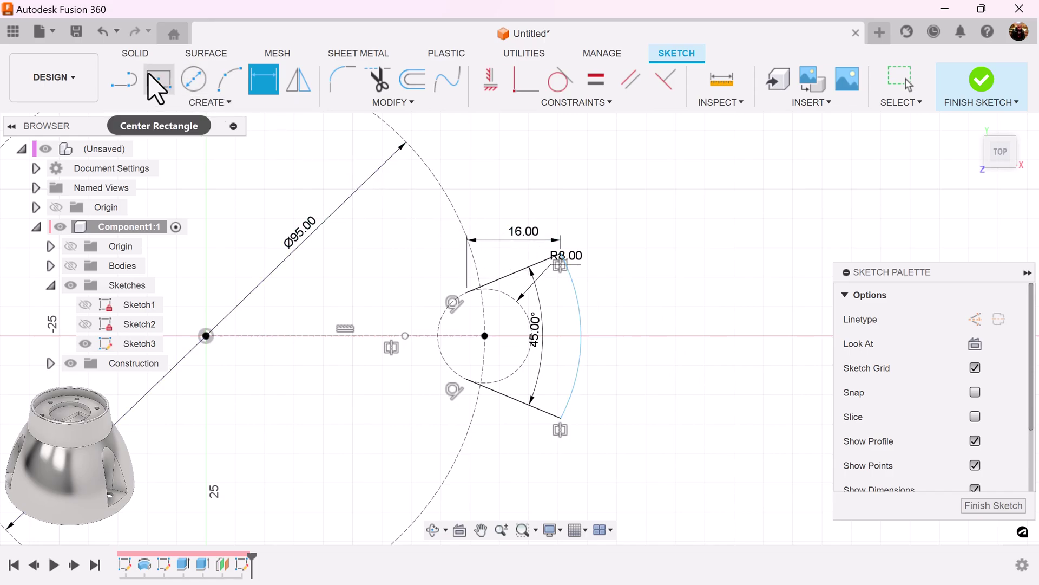
Step: Draw a three-point arc rounding the sector's inner end between the two intersections
left_click(231, 86)
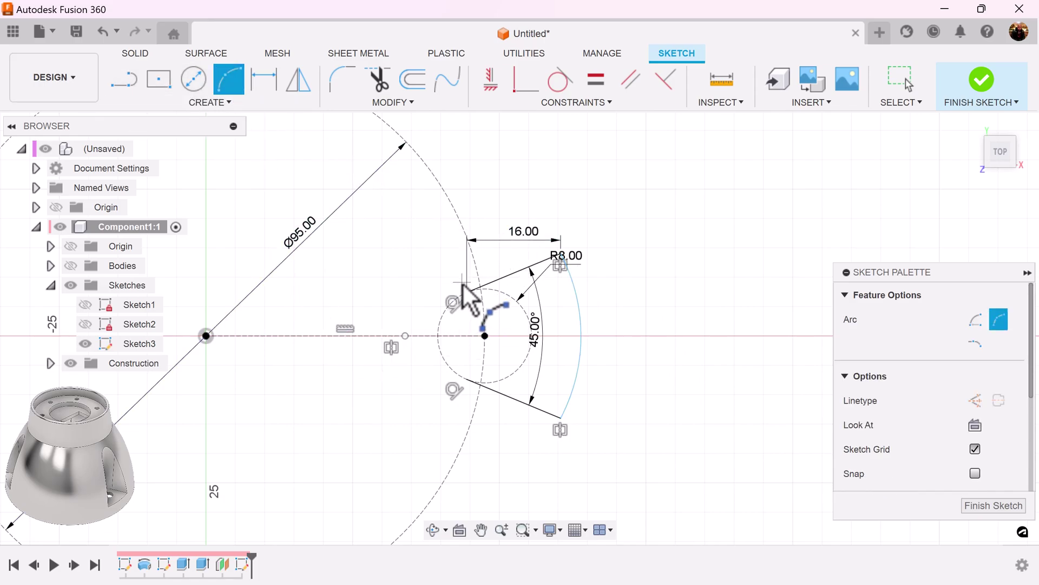
left_click(467, 294)
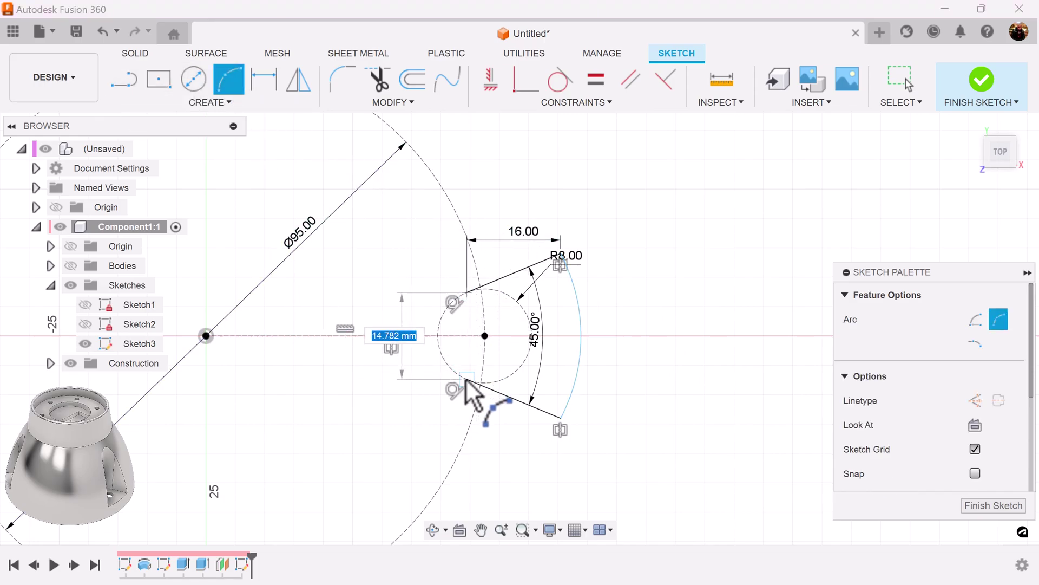
left_click(466, 379)
left_click(433, 383)
Step: Make the inner arc concentric with the R8 circle
left_click(594, 104)
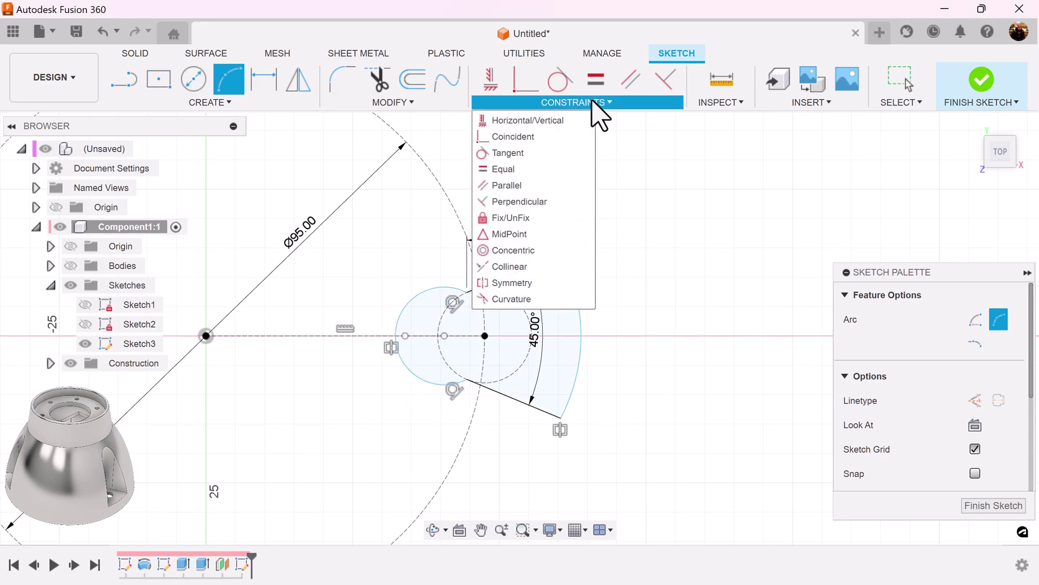
left_click(548, 252)
left_click(417, 296)
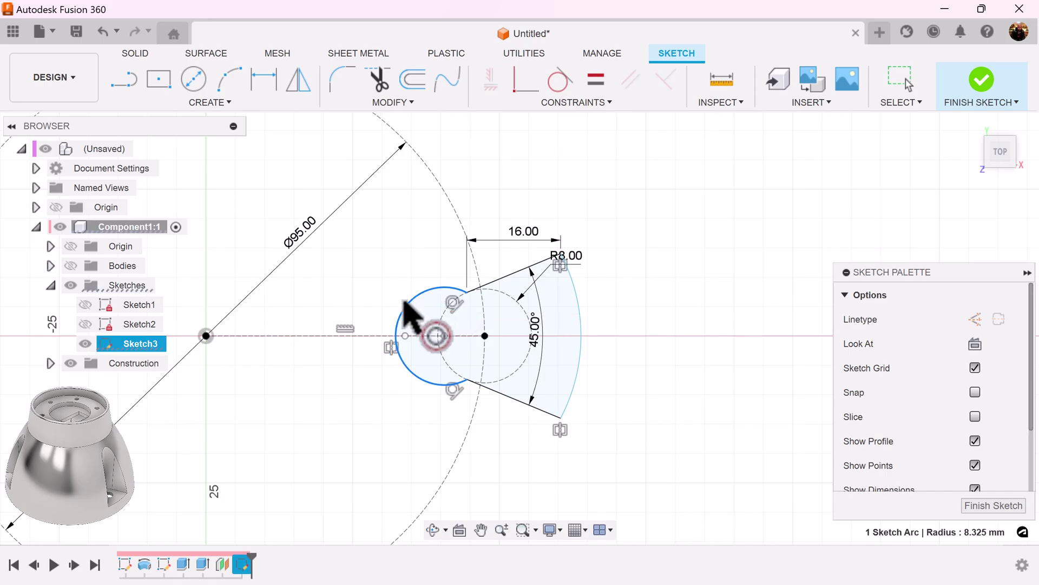
left_click(441, 322)
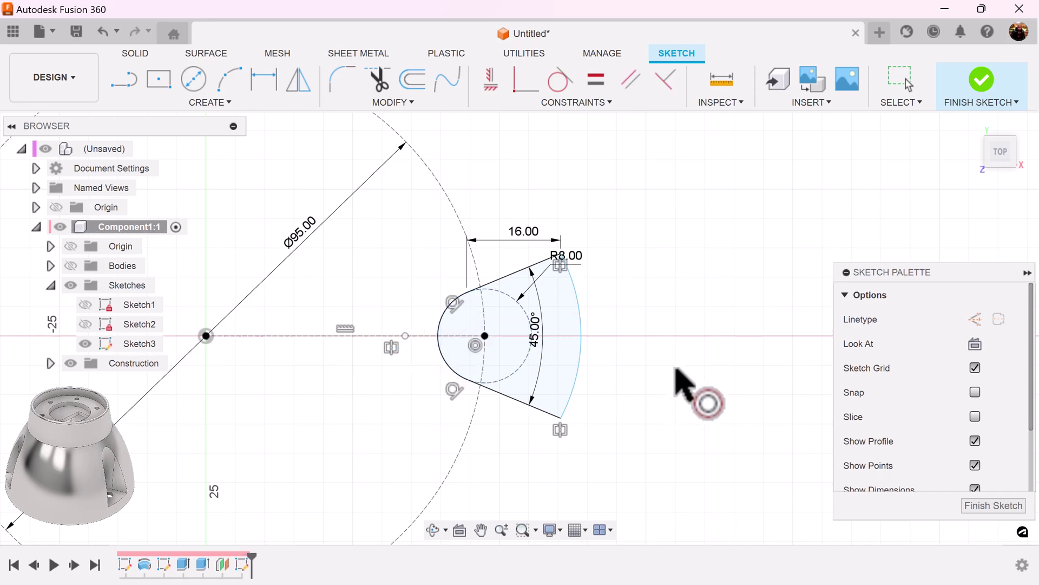
scroll(672, 412, "up", 2)
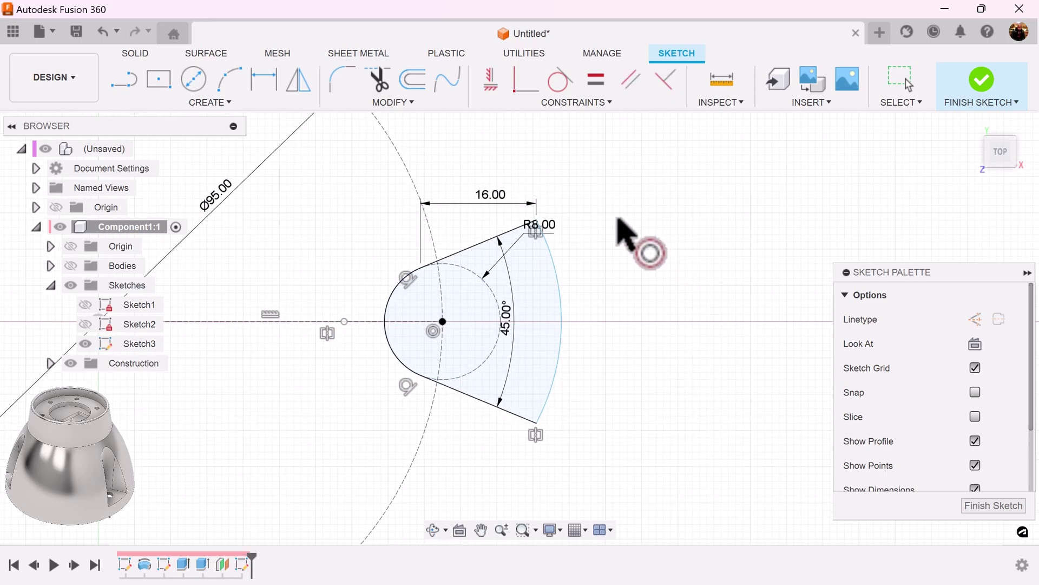
left_click(558, 276)
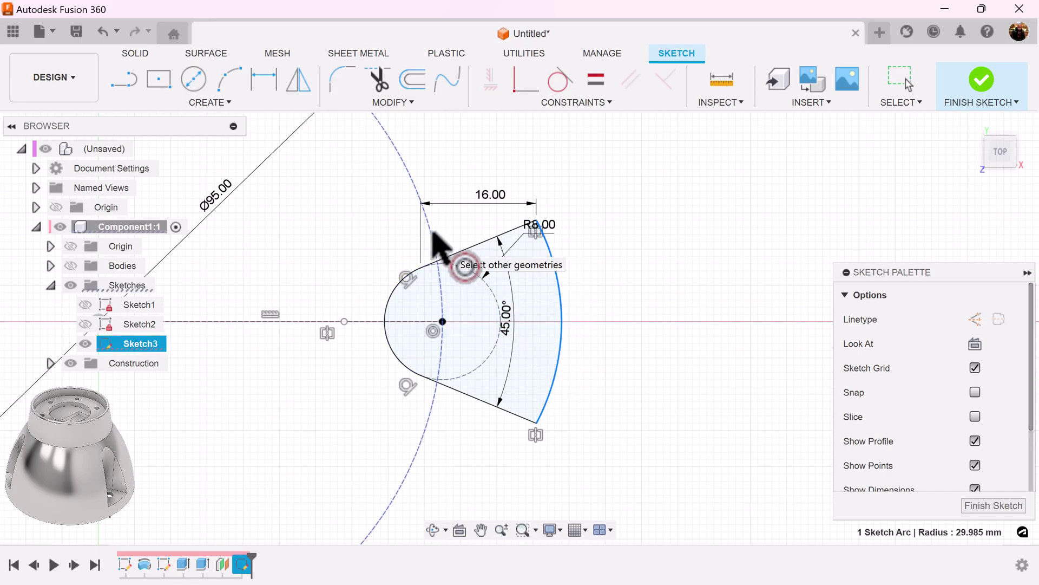
key("Escape")
Step: Add a Ø7 mm circle at the R8 circle's centre, finish Sketch3 and show the bodies
scroll(464, 184, "down", 2)
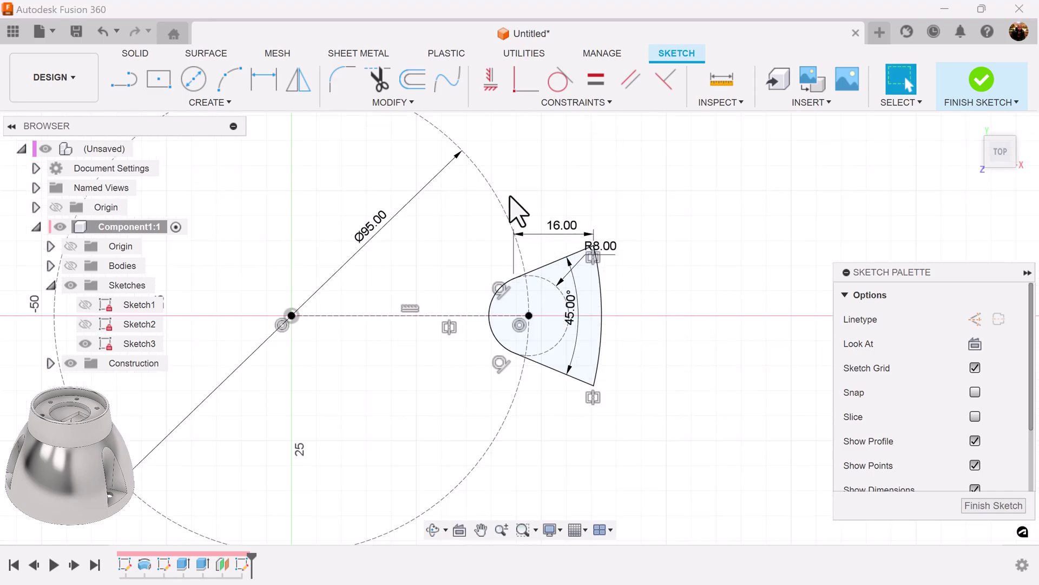
left_click(199, 83)
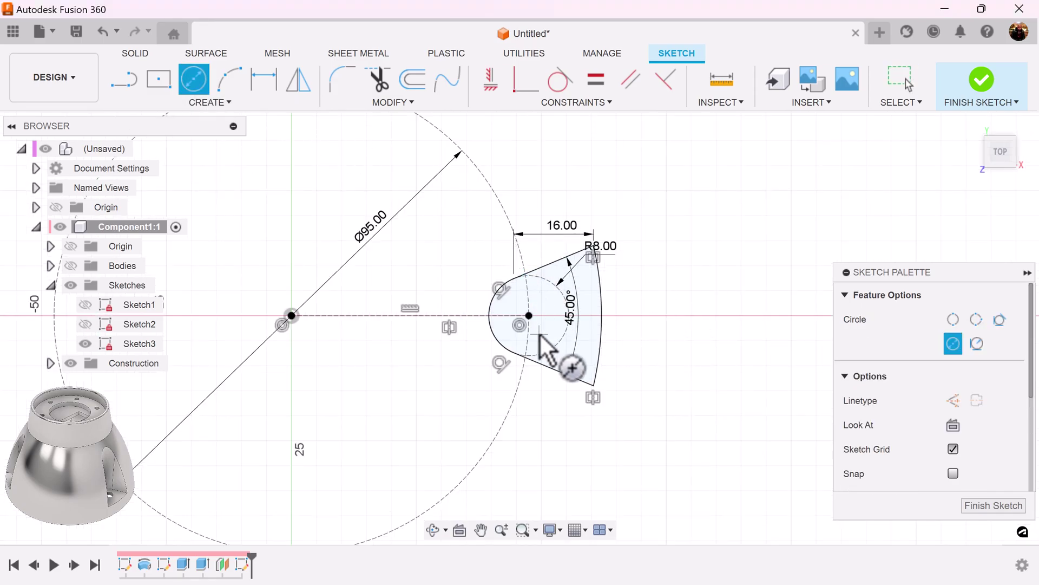
left_click(529, 316)
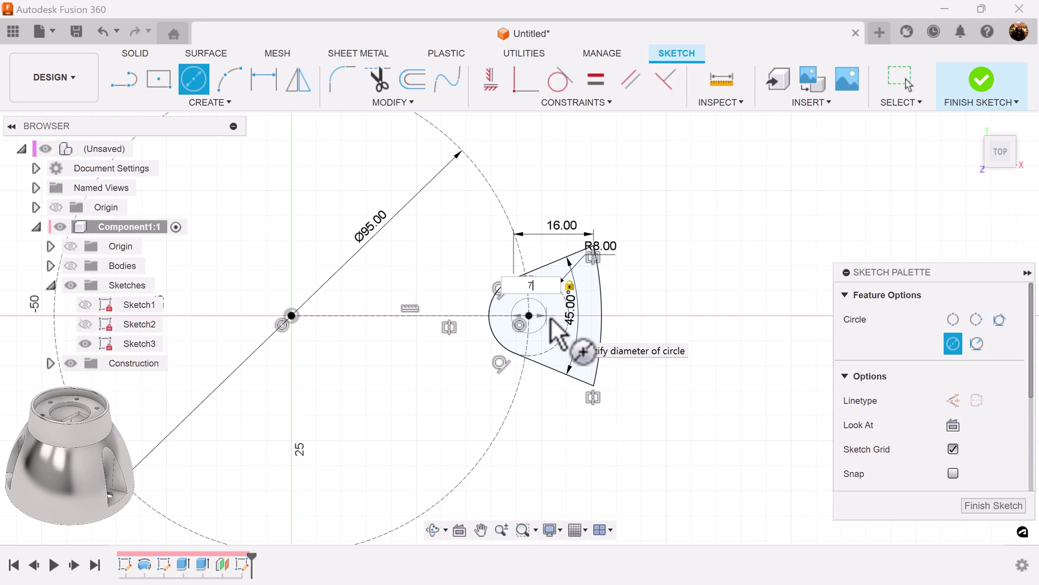
type("7")
key("Return")
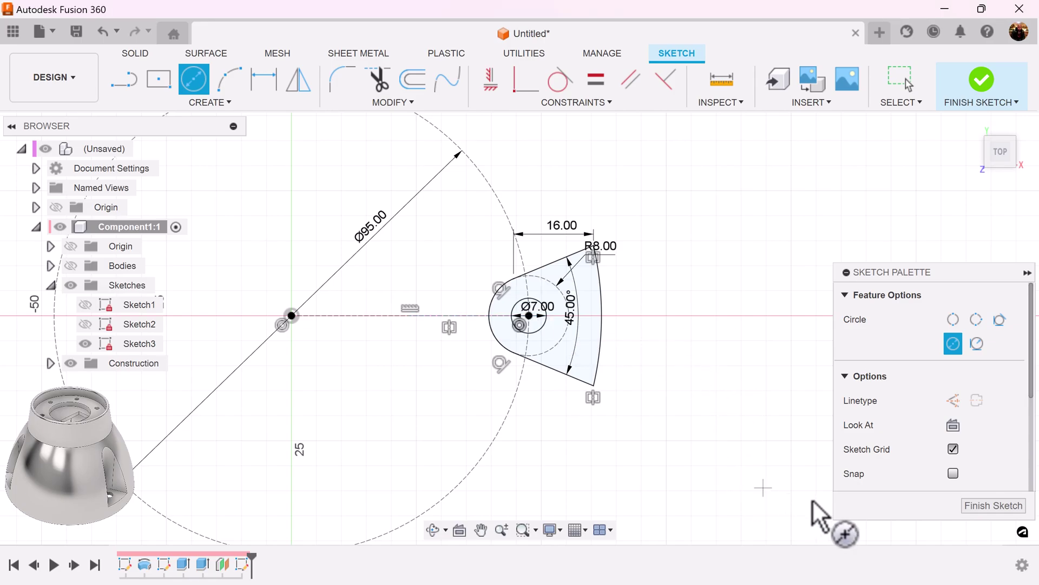
left_click(984, 507)
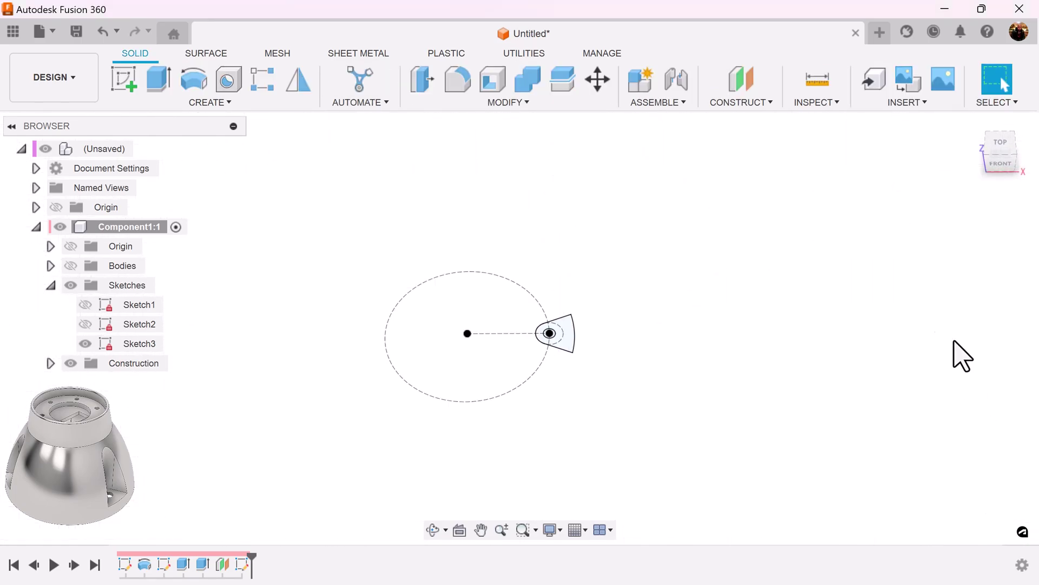
left_click(70, 265)
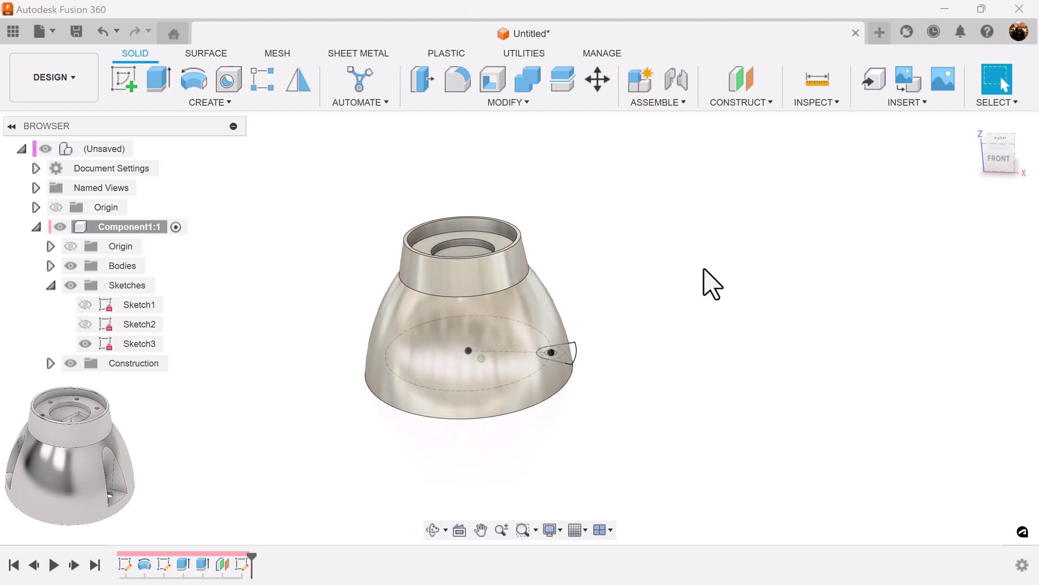
Step: Extrude-cut the wedge and Ø7 circle profiles through all of the bell body
left_click(158, 90)
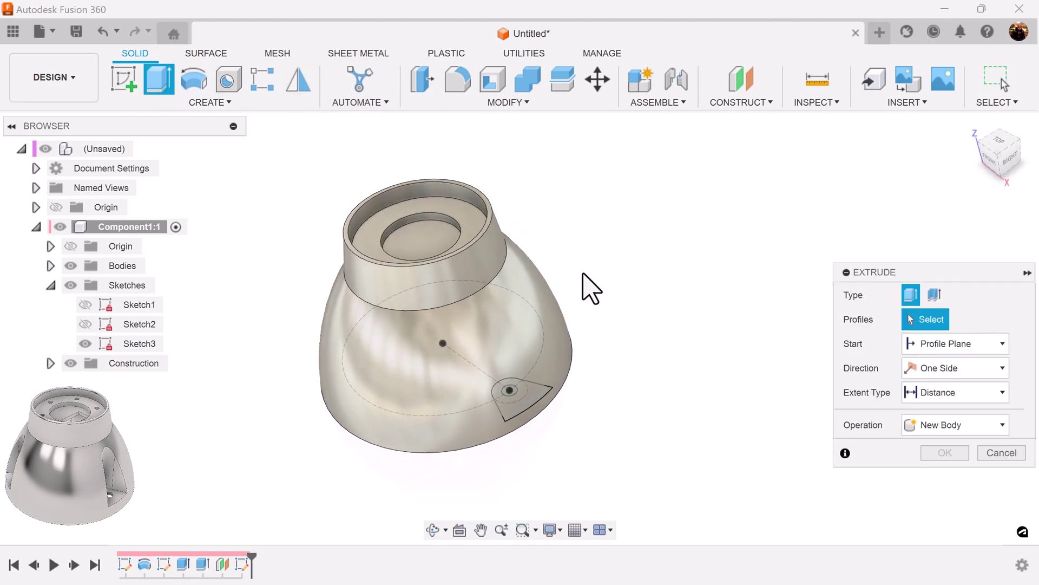
left_click(534, 401)
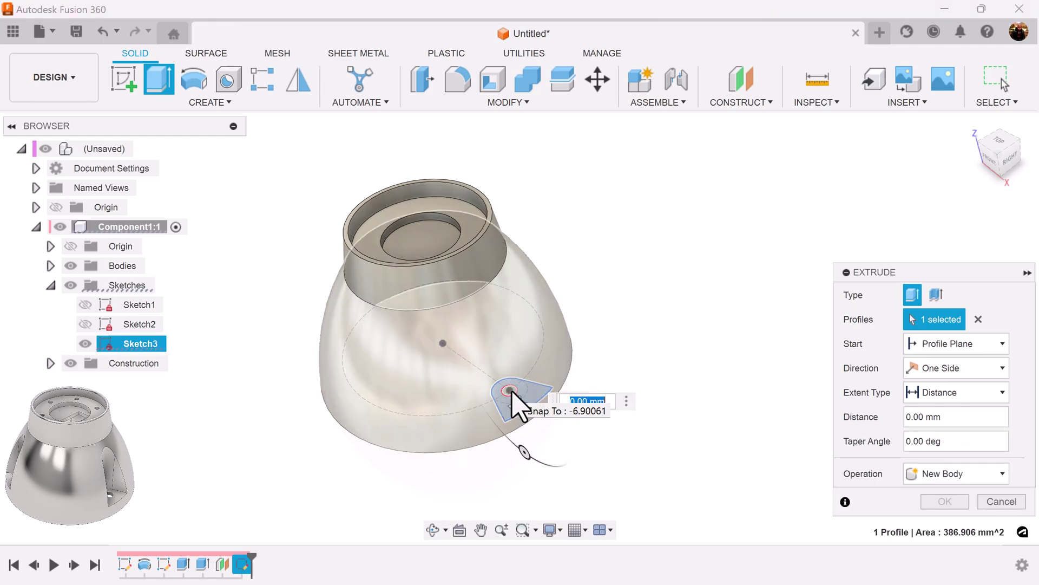
left_click_drag(517, 403, 540, 454)
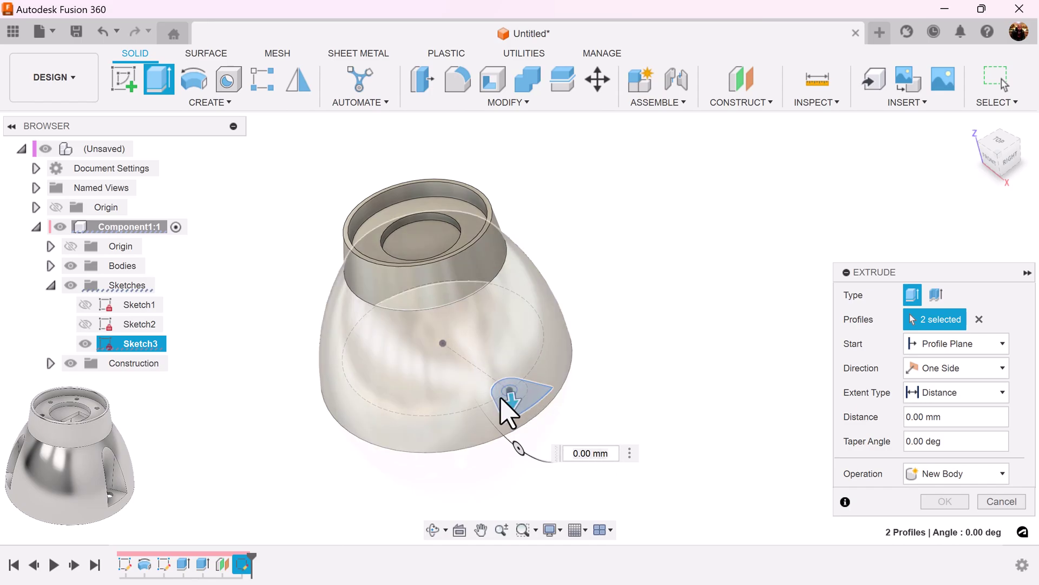
left_click_drag(510, 401, 707, 314)
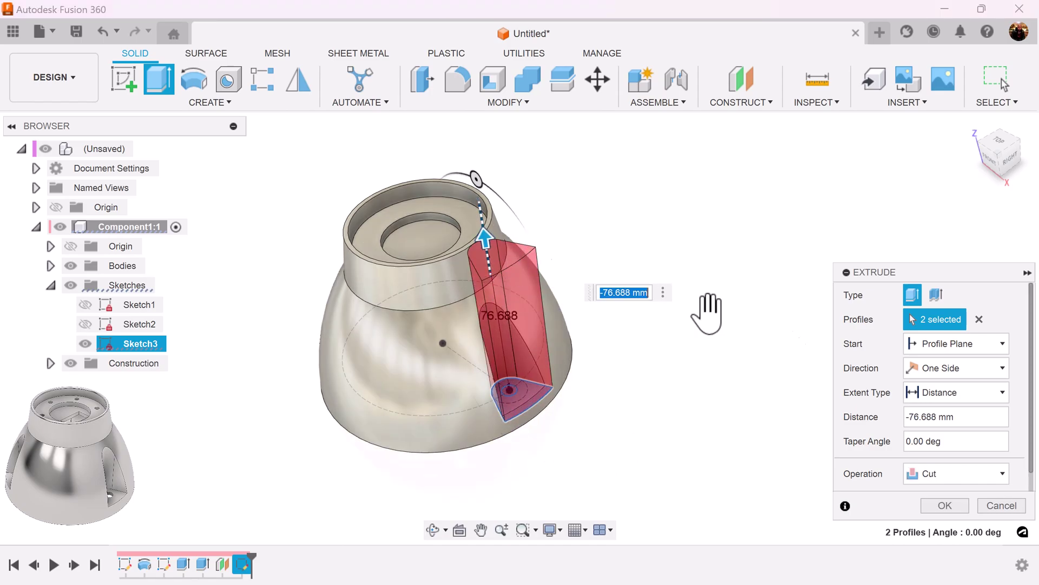
left_click(987, 393)
left_click(954, 444)
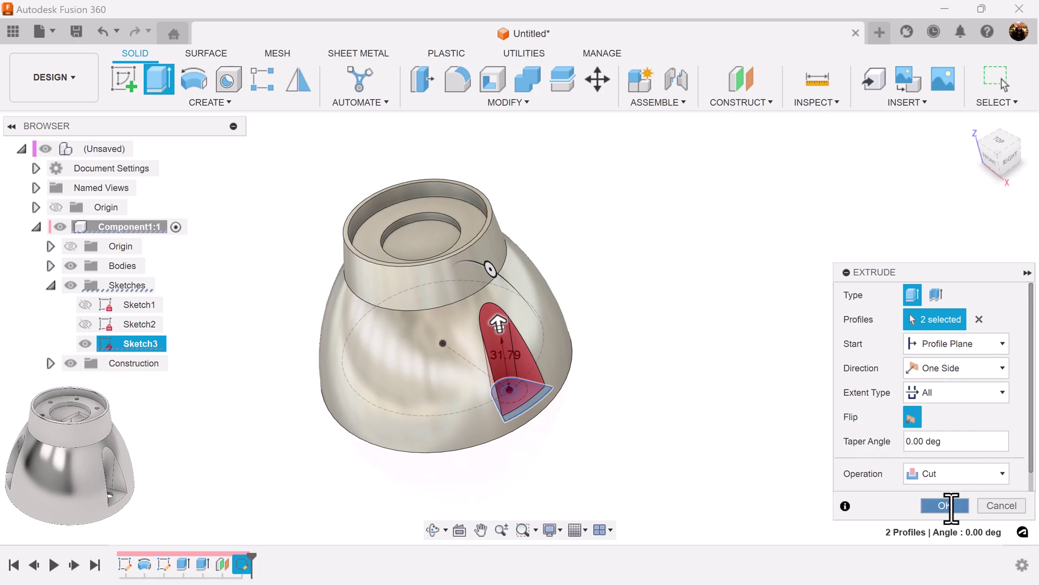
left_click(944, 505)
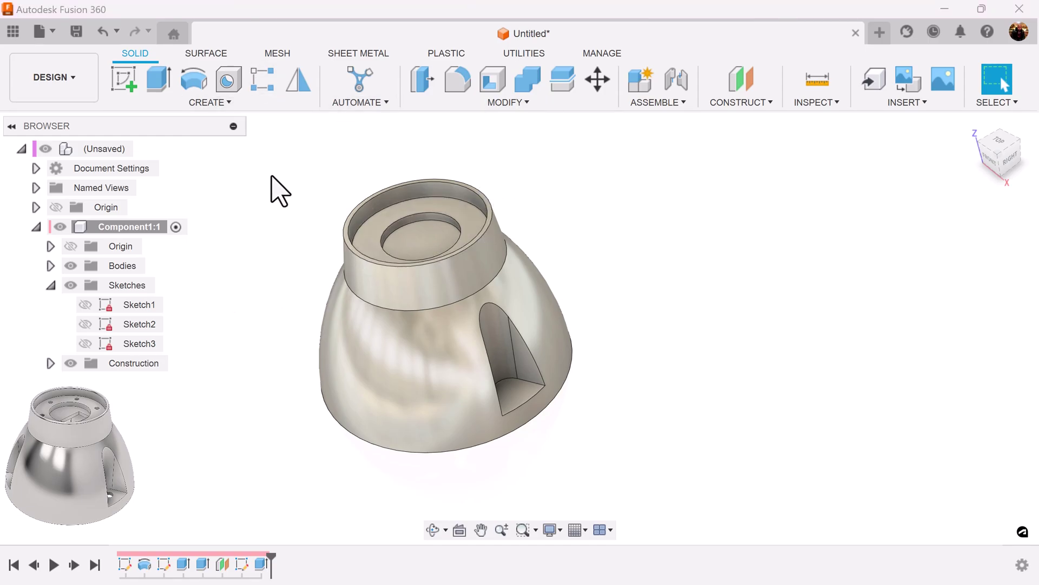
Step: Circular-pattern the window cut feature three times about the bell's bottom circular edge
left_click(266, 85)
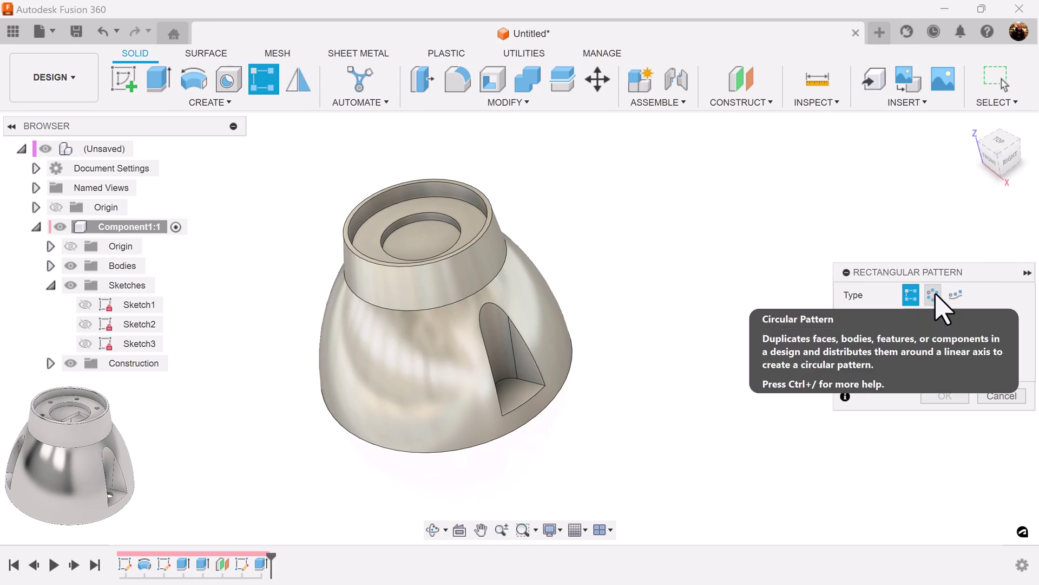
left_click(933, 295)
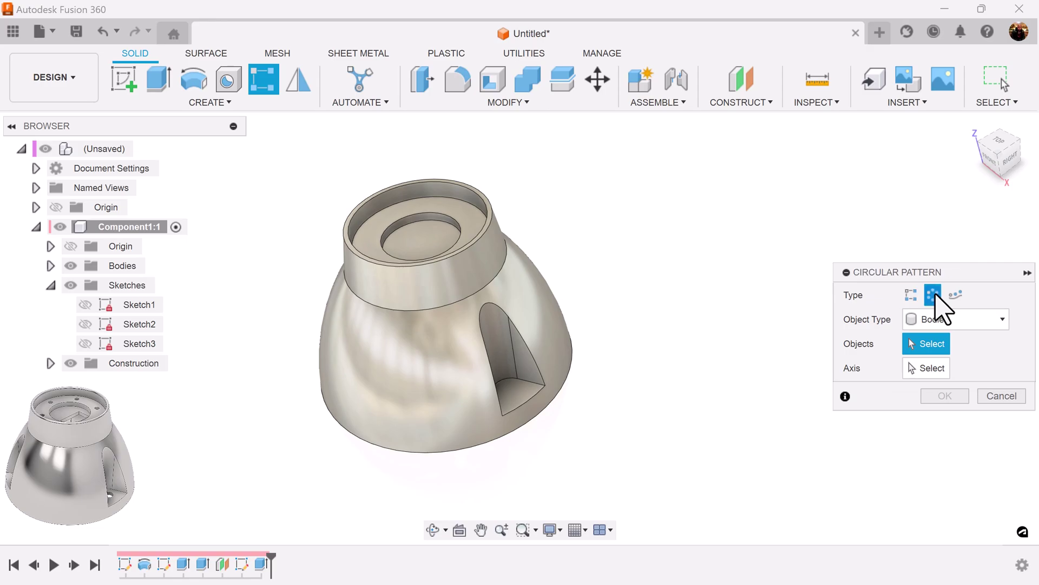
left_click(993, 321)
left_click(953, 374)
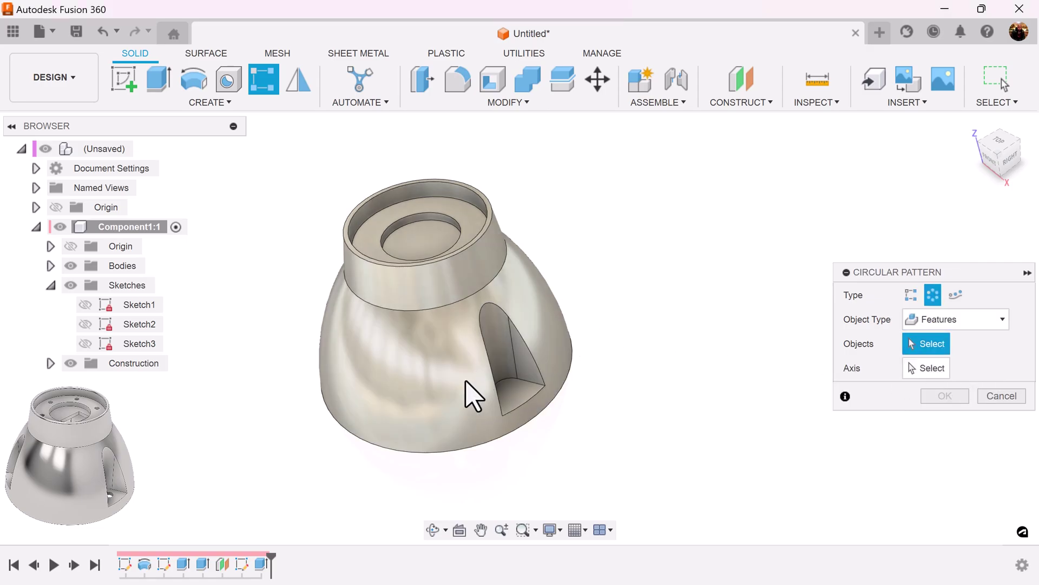
left_click(261, 565)
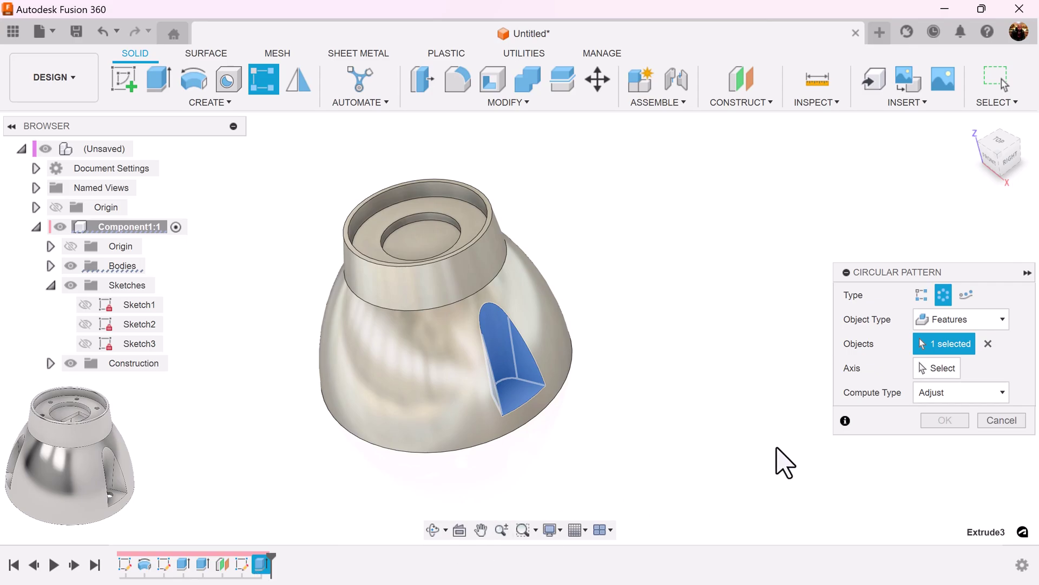
left_click(941, 369)
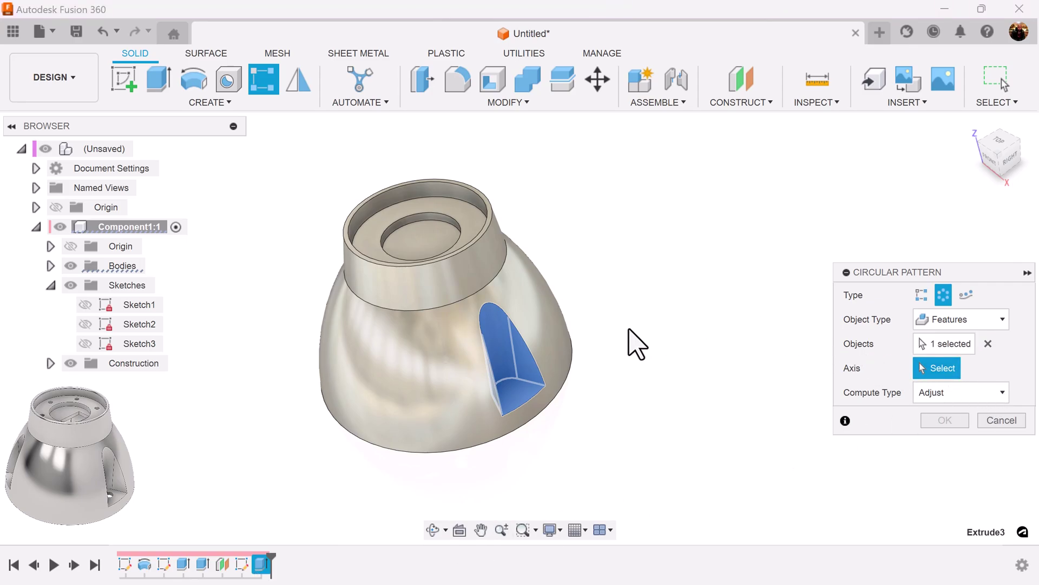
left_click(574, 362)
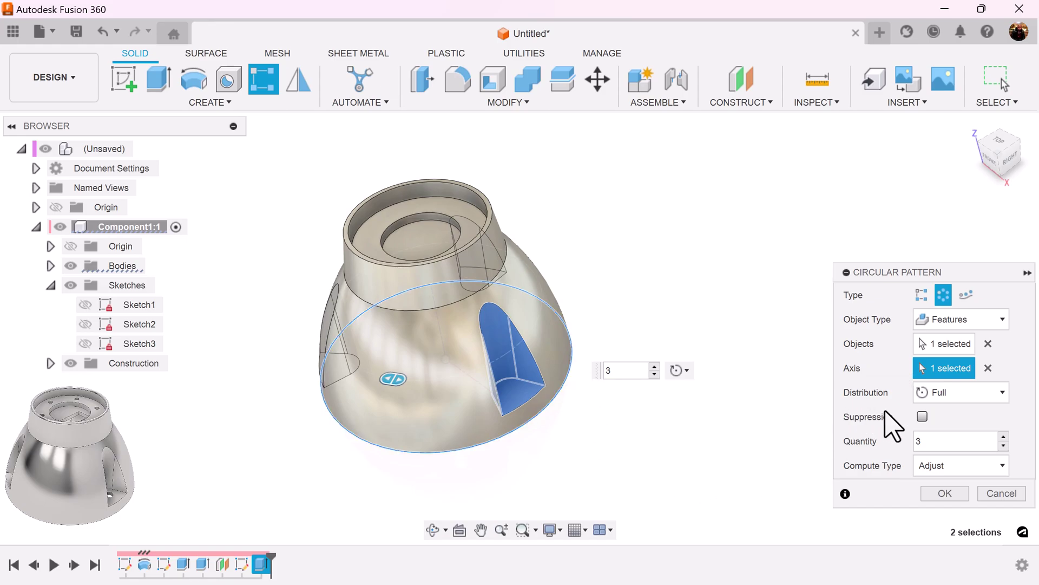
left_click(963, 506)
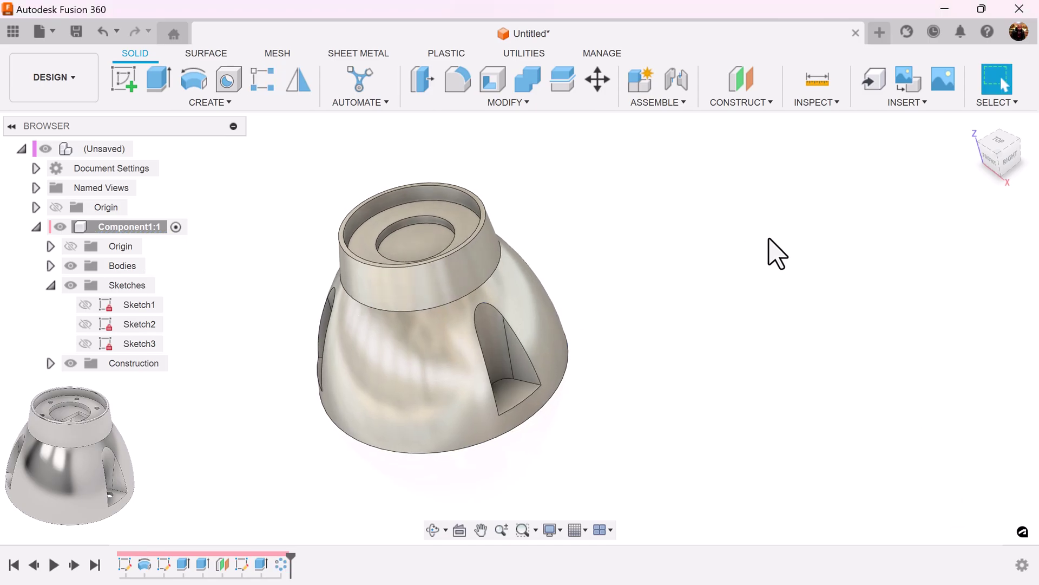
Step: Shell the body to a 3 mm wall with the flat bottom face left open
left_click(487, 80)
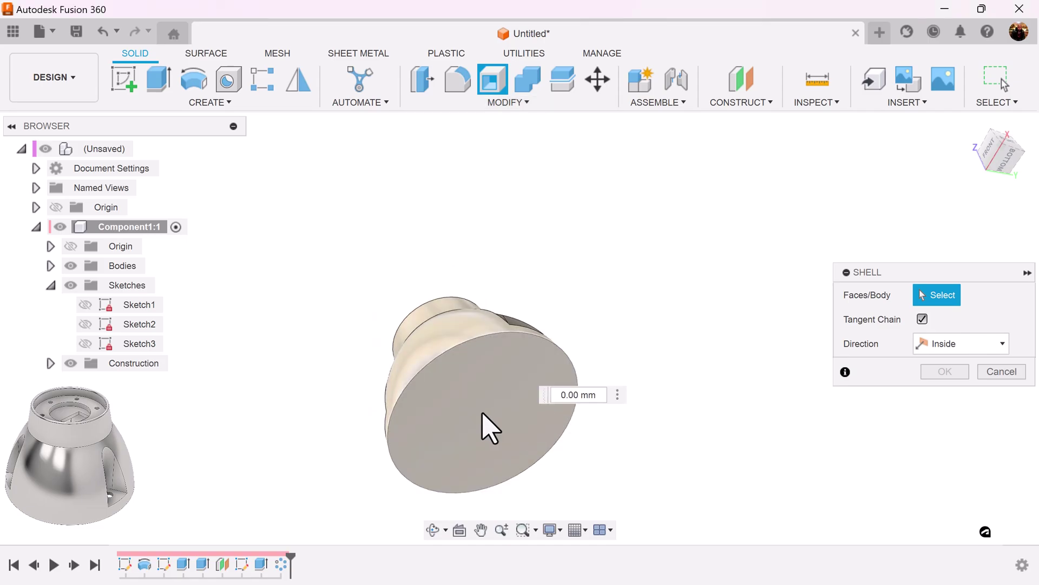
left_click(487, 425)
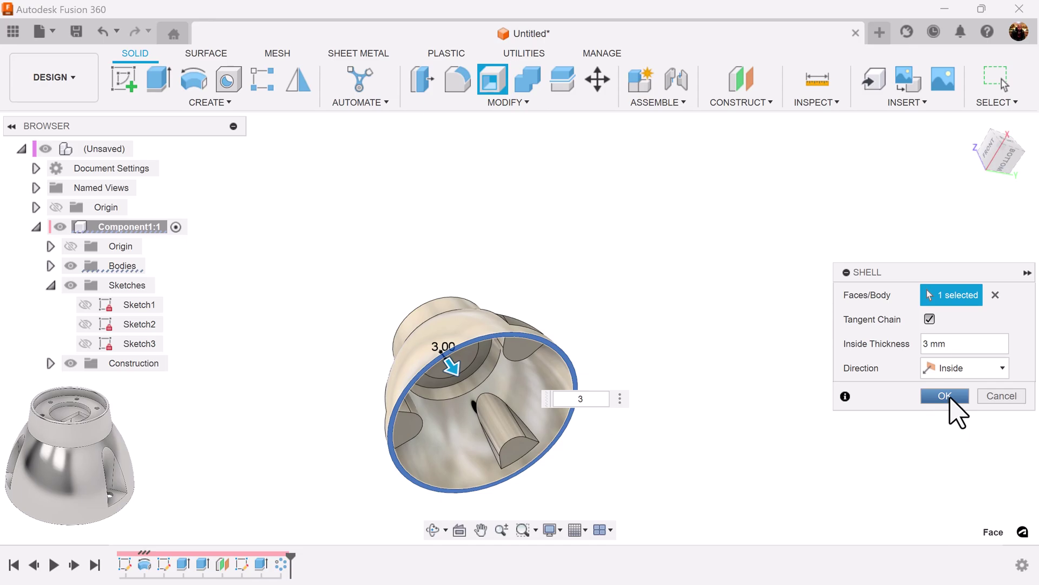
left_click(946, 395)
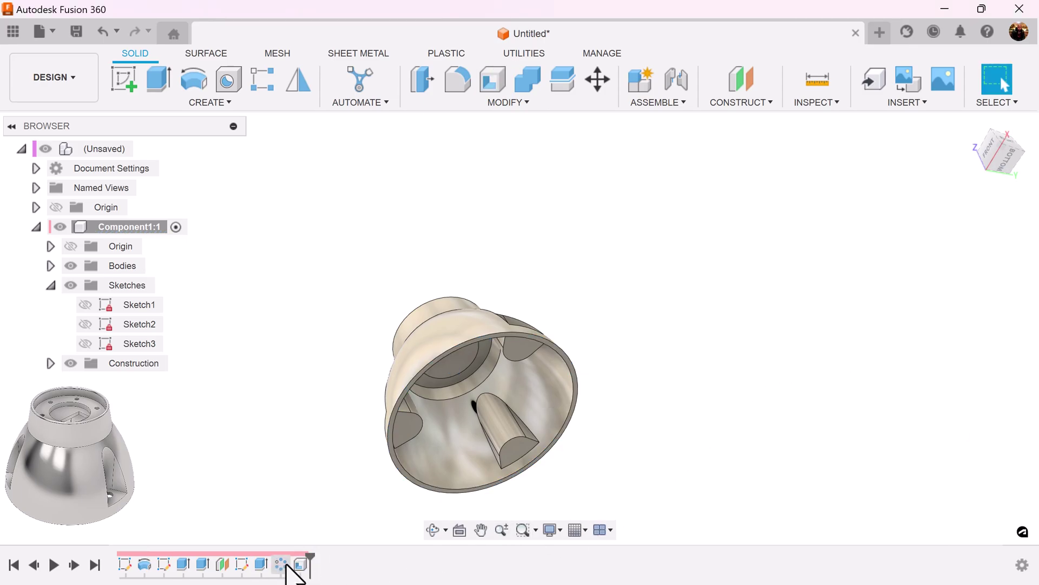
middle_click_drag(445, 454, 276, 150, "shift")
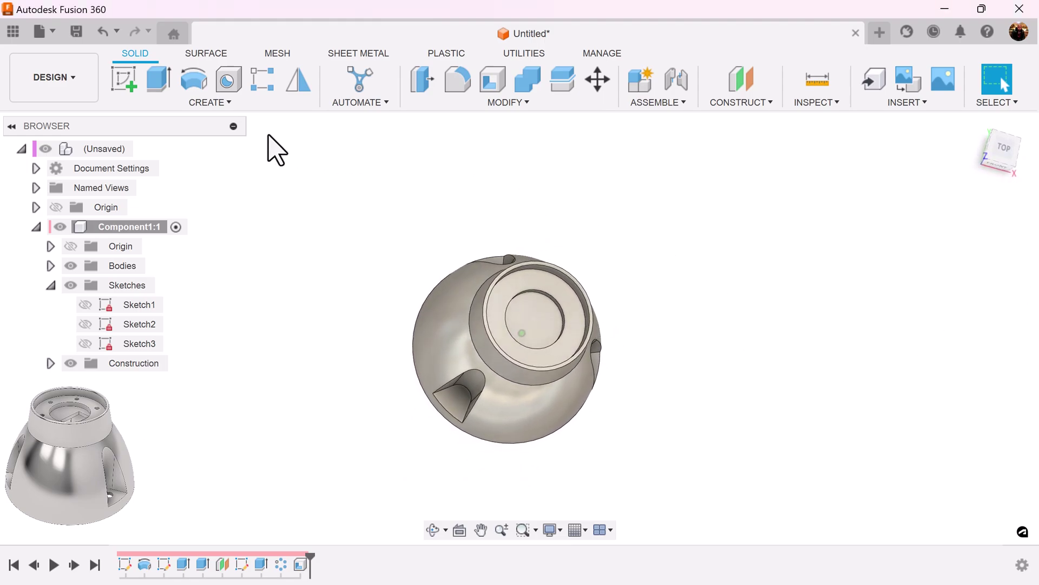
Step: Start a sketch on the top face and draw a Ø47.5 mm construction circle at the origin
left_click(124, 79)
left_click(1001, 148)
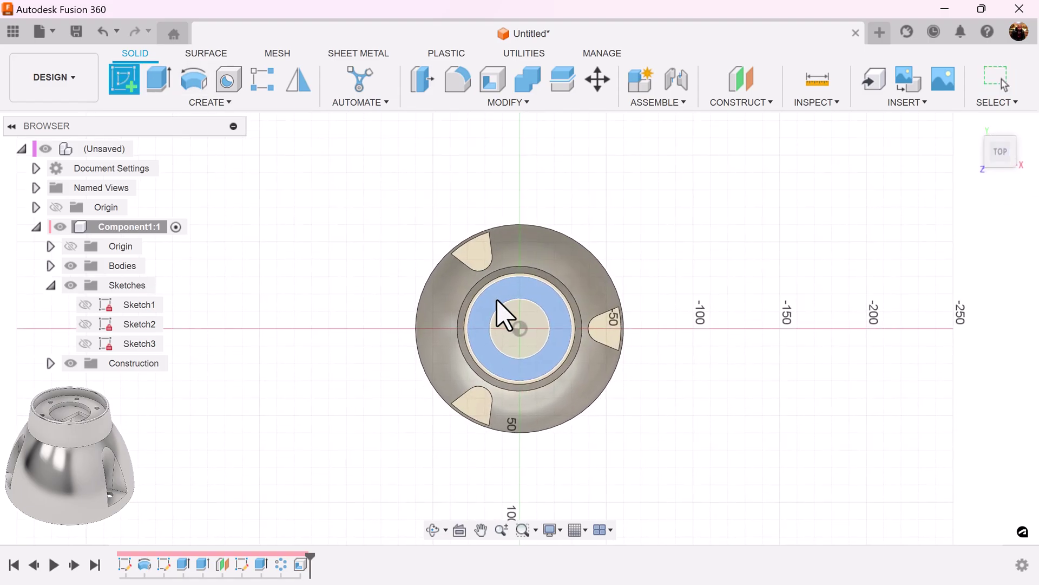
left_click(497, 301)
scroll(697, 388, "up", 6)
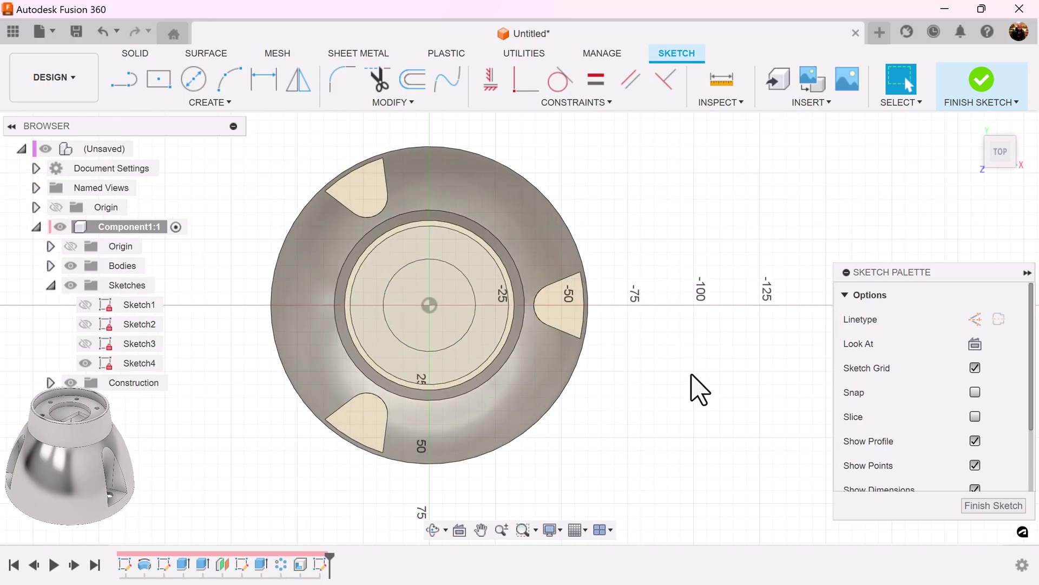
left_click(195, 81)
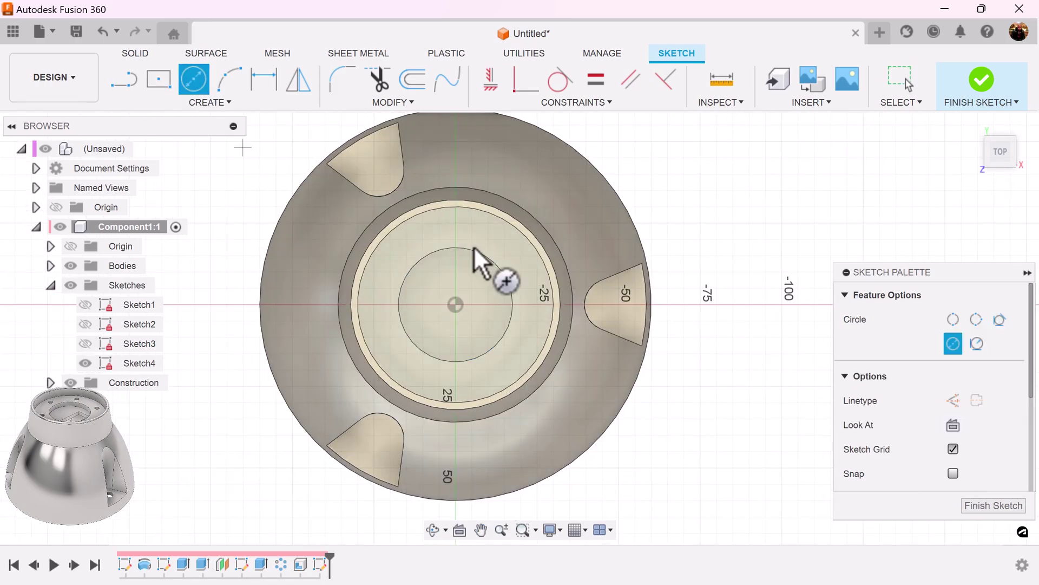
left_click(953, 401)
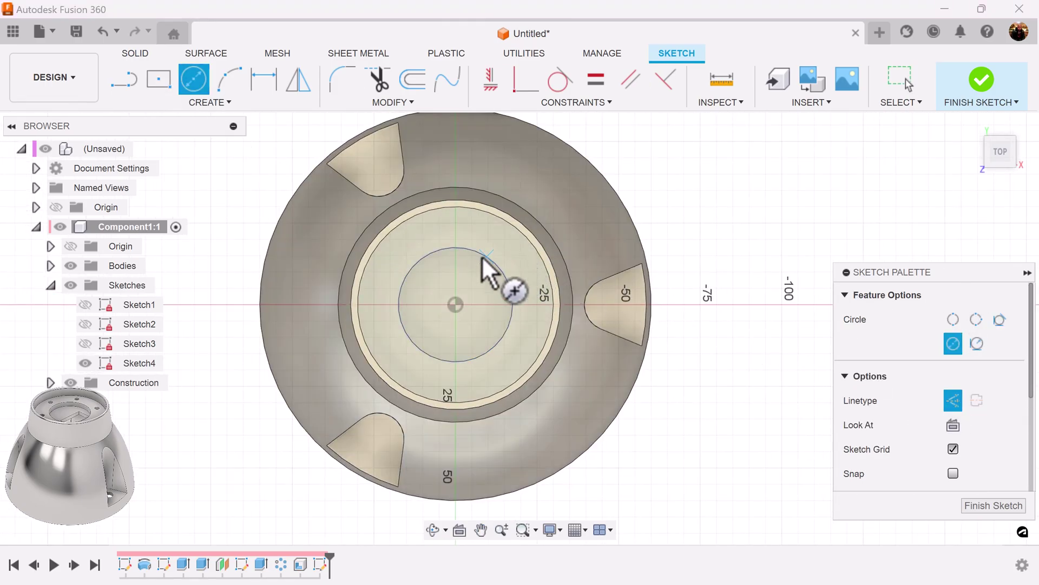
left_click(454, 305)
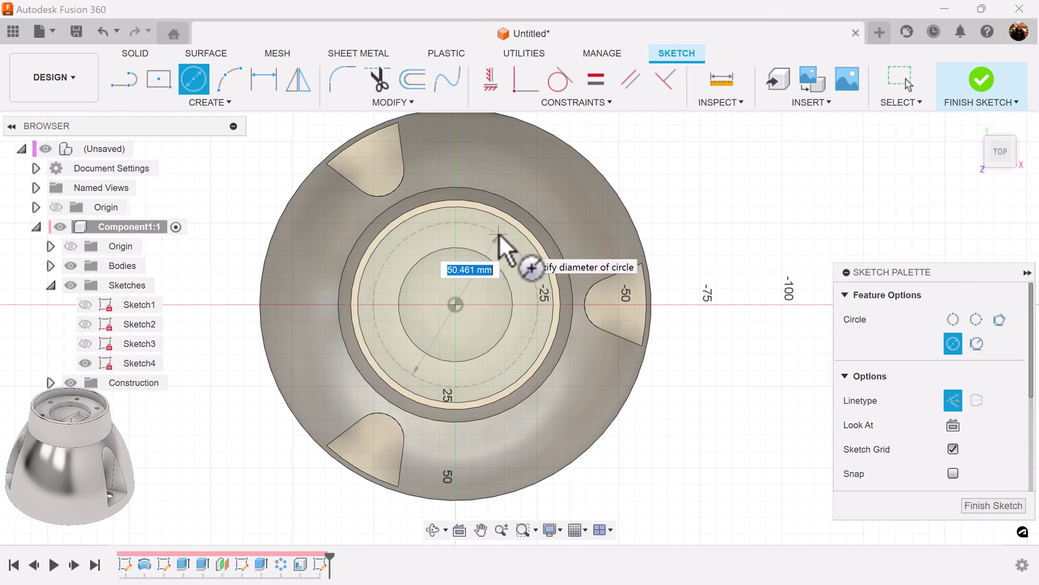
type("47.5")
key("Return")
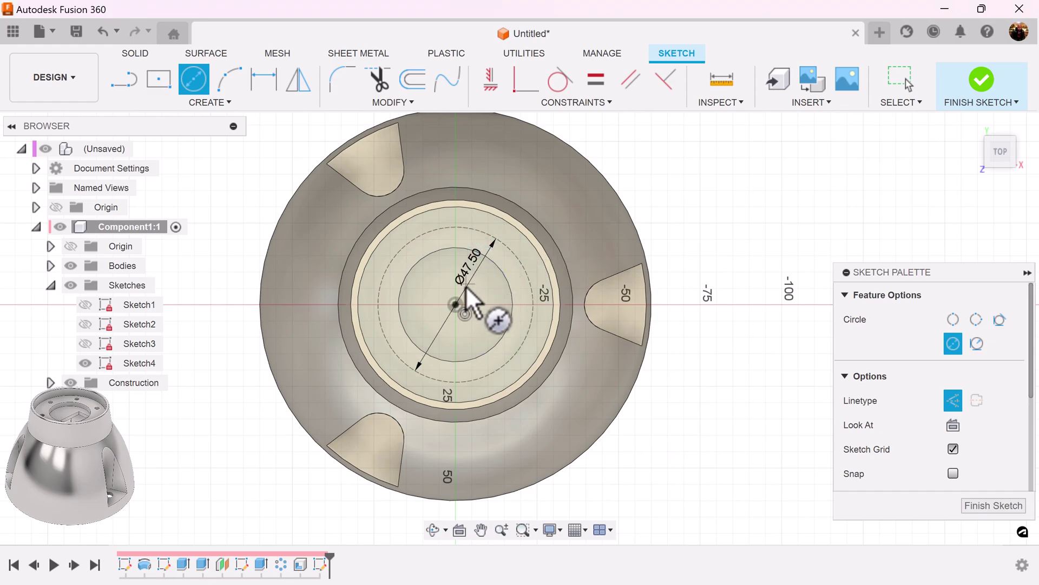
Step: Draw a construction line from the circle's centre to its right edge
left_click(456, 305)
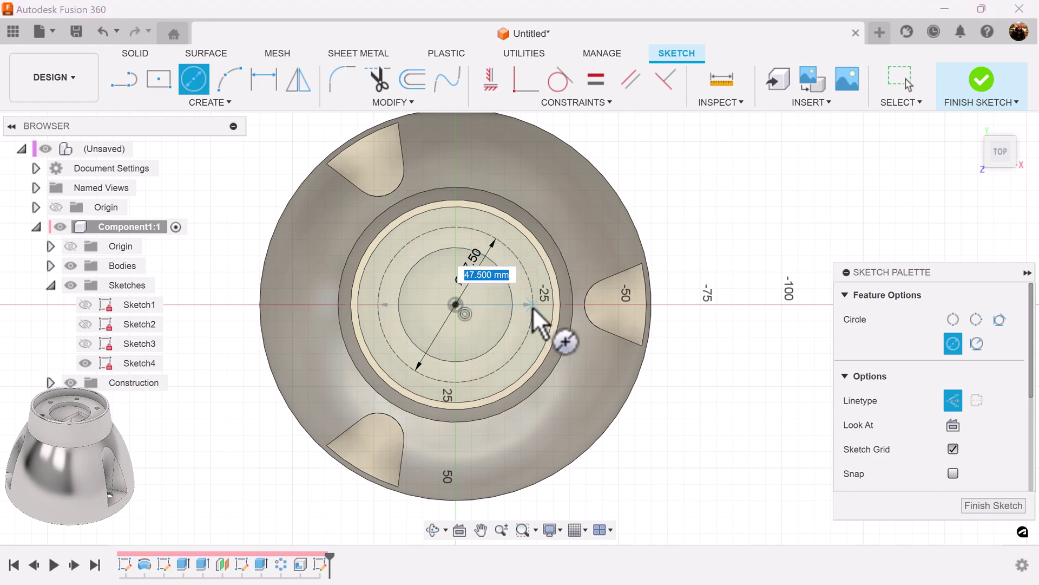
left_click(536, 305)
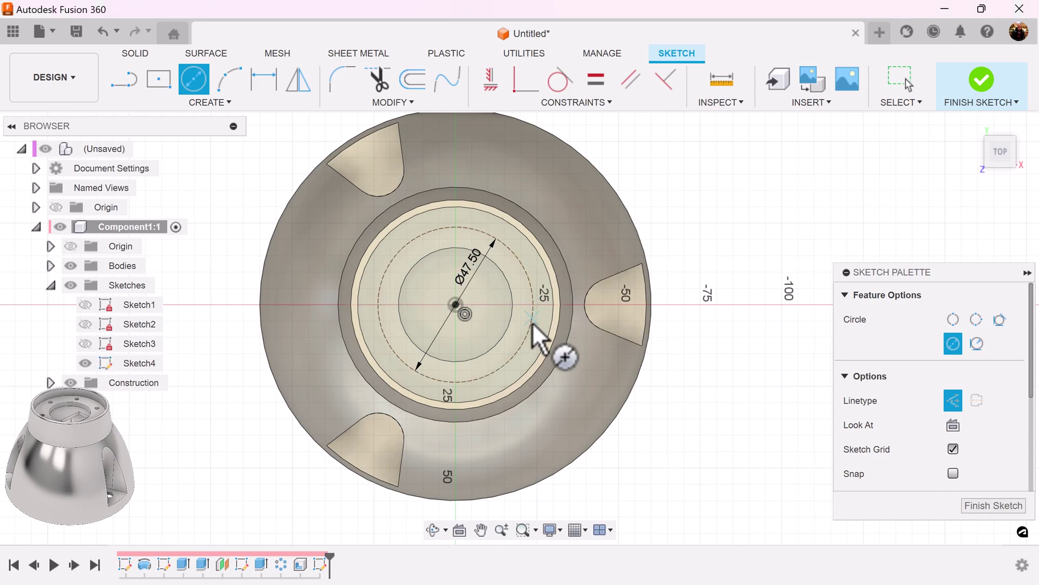
scroll(515, 327, "up", 4)
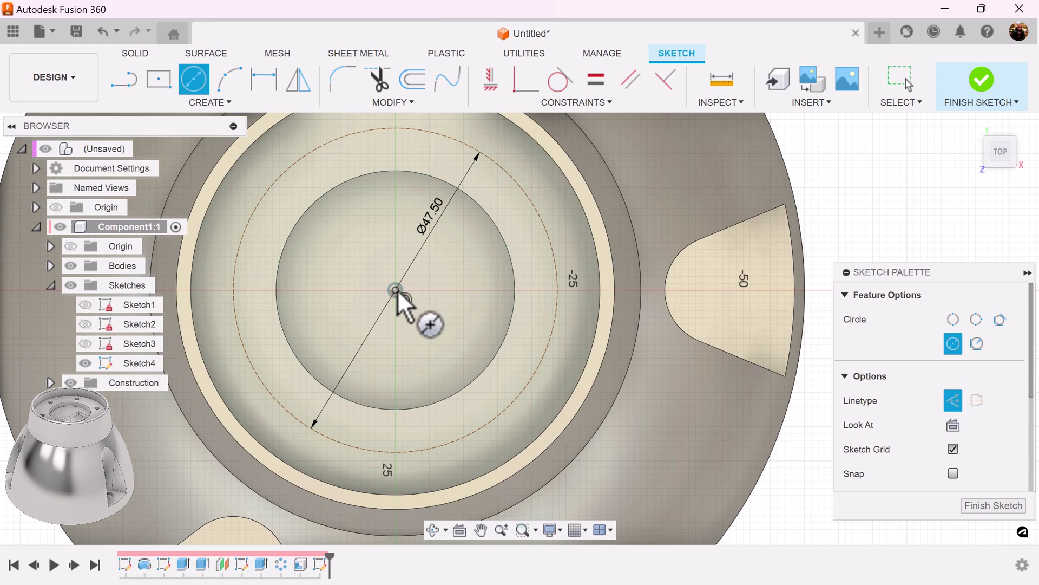
left_click(396, 290)
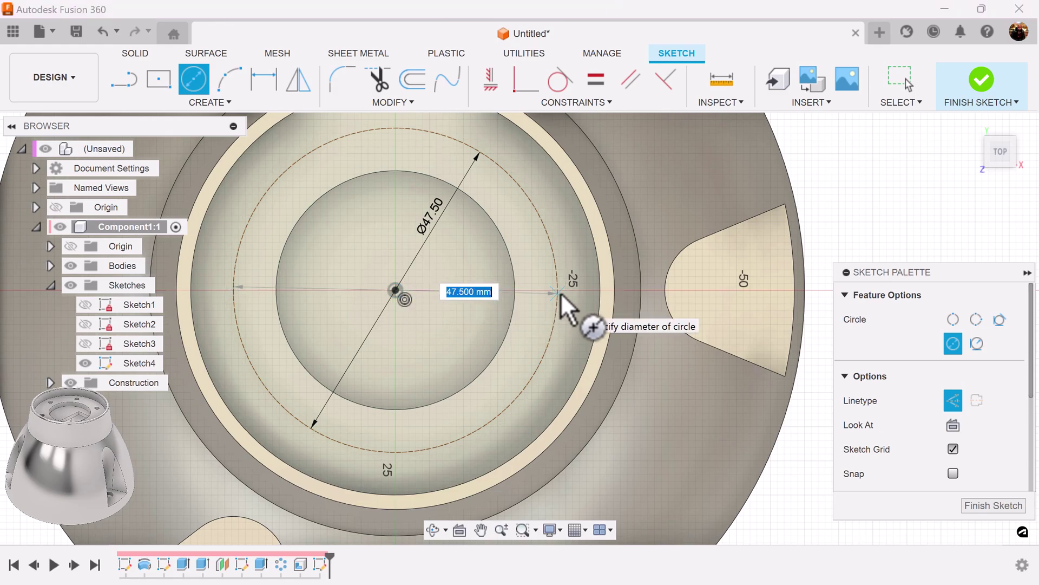
key("Escape")
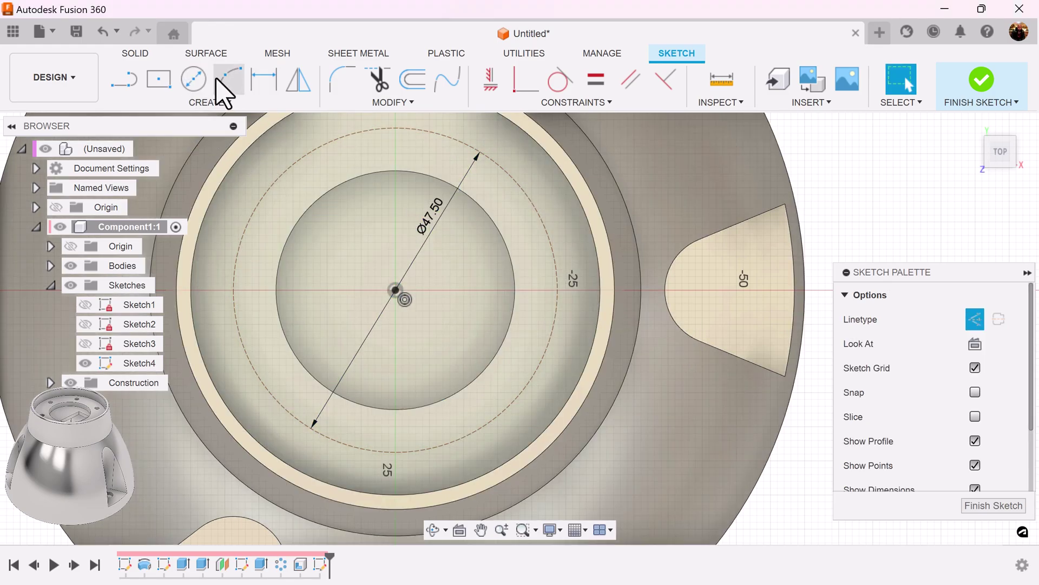
left_click(124, 76)
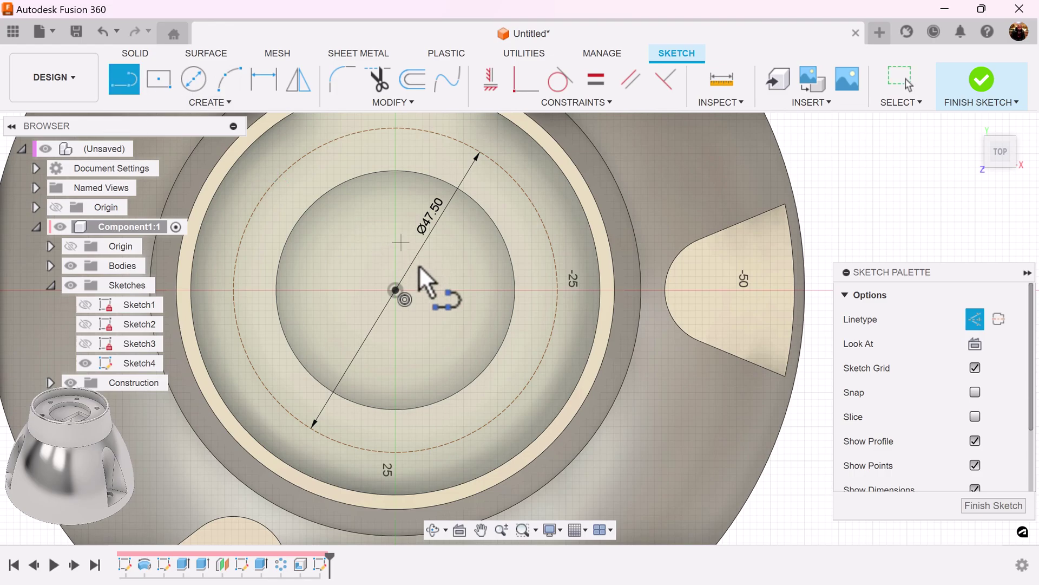
left_click(396, 290)
key("Escape")
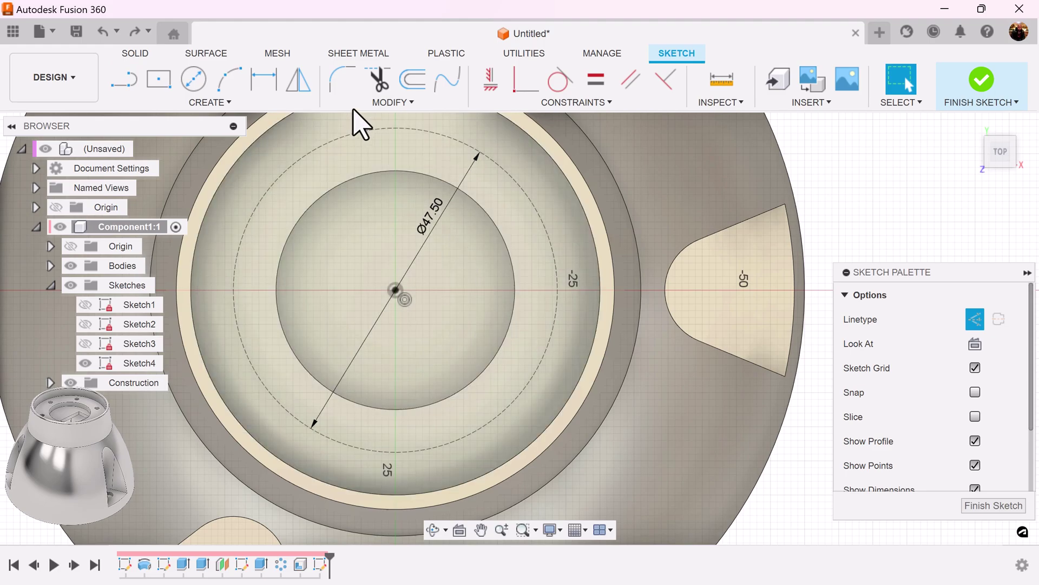
left_click(122, 81)
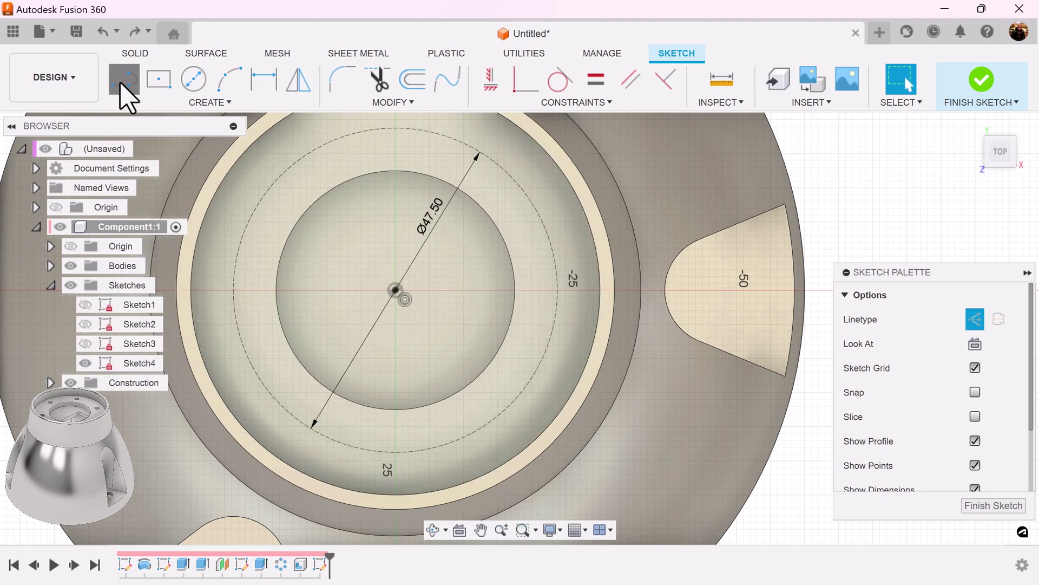
left_click(394, 289)
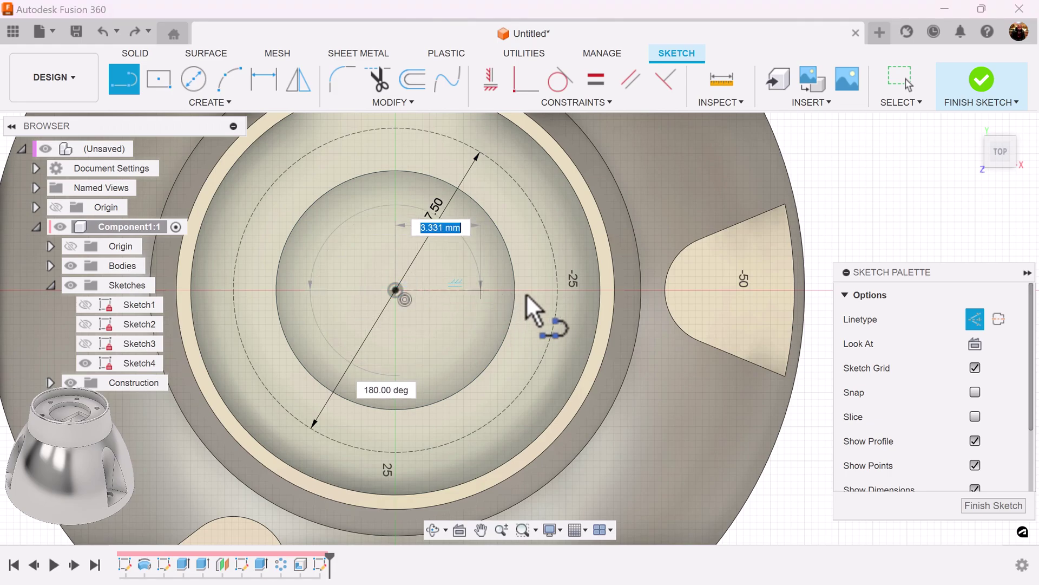
left_click(557, 290)
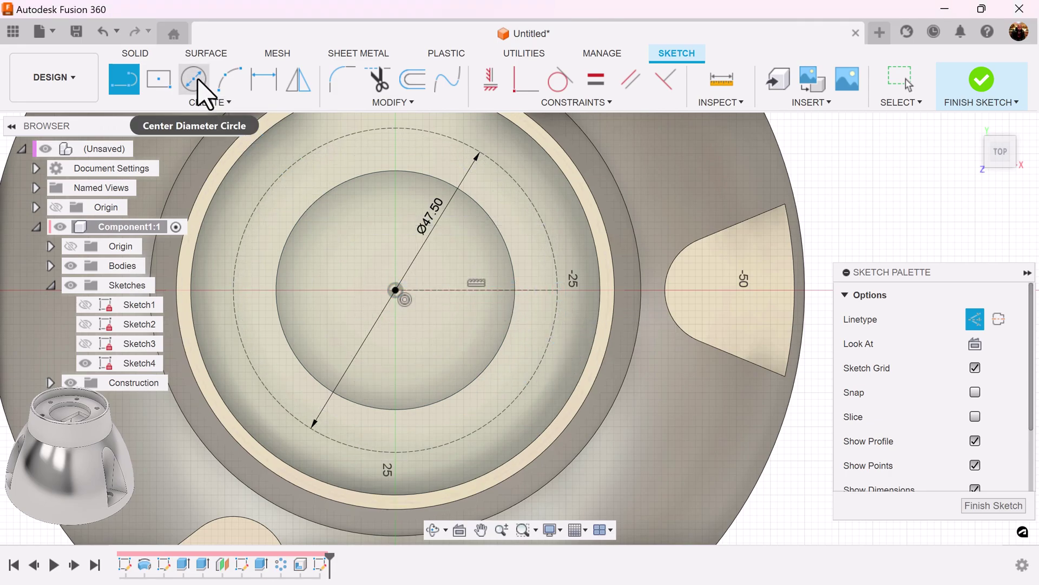
Step: Add a solid Ø4 mm hole circle at the construction line's end on the rim
left_click(195, 83)
left_click(952, 401)
left_click(557, 291)
type("4")
key("Return")
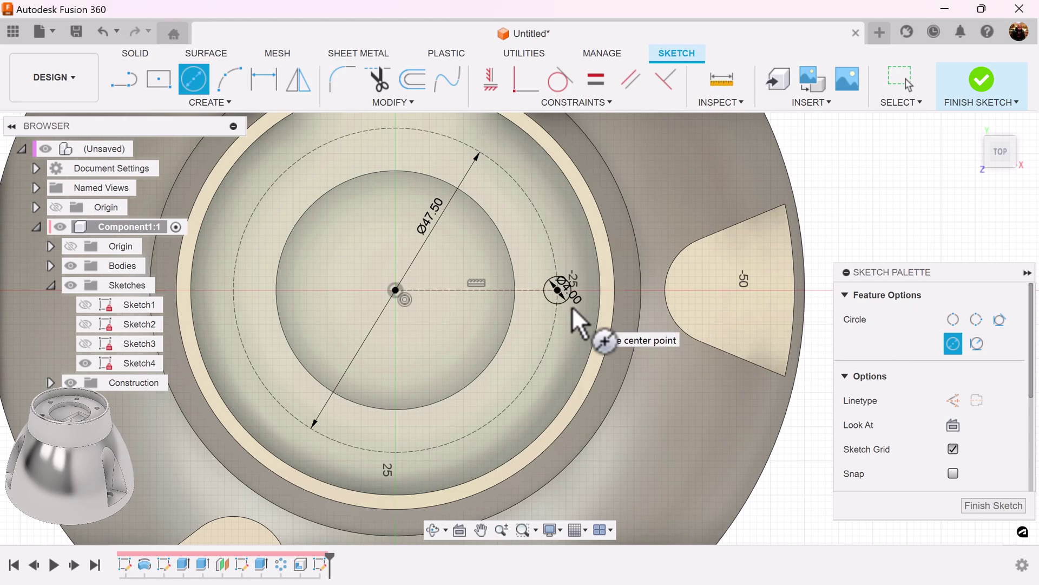
middle_click_drag(692, 344, 697, 348, "shift")
Step: Finish the sketch and cut the small Ø4 mm circle through all as a hole in the top ledge
left_click(992, 508)
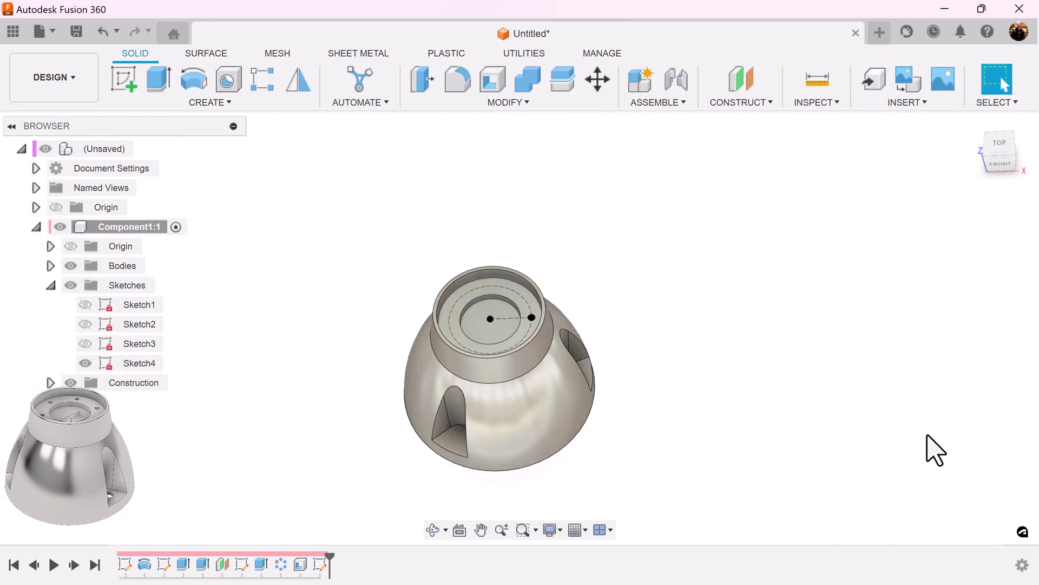
scroll(734, 268, "up", 10)
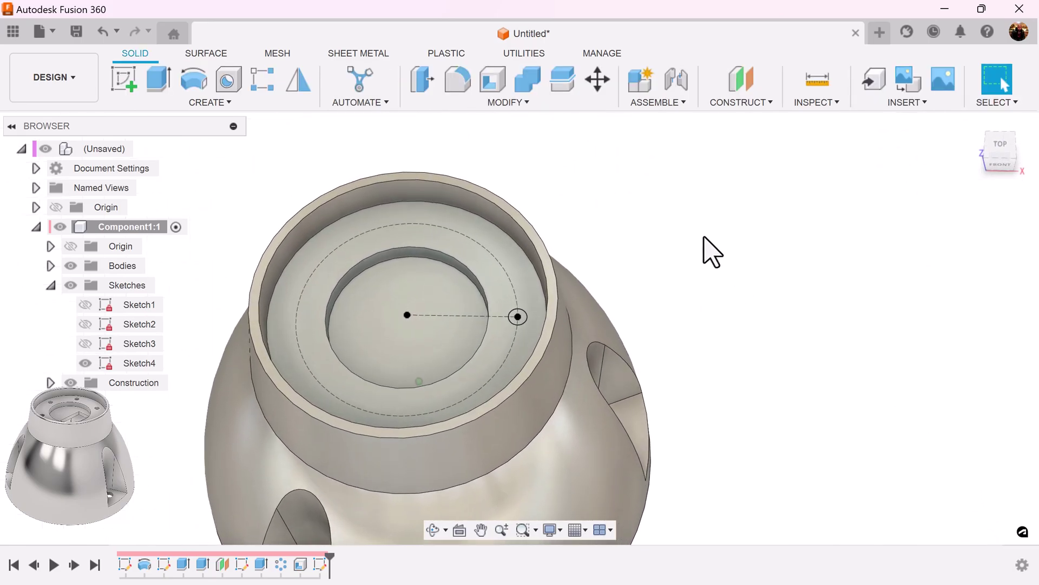
left_click(165, 82)
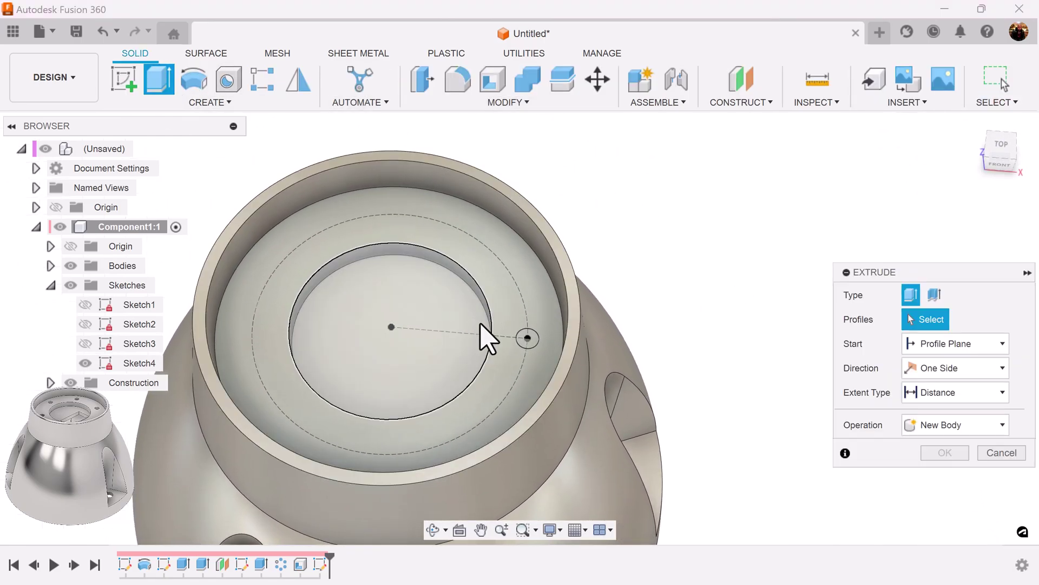
left_click(528, 339)
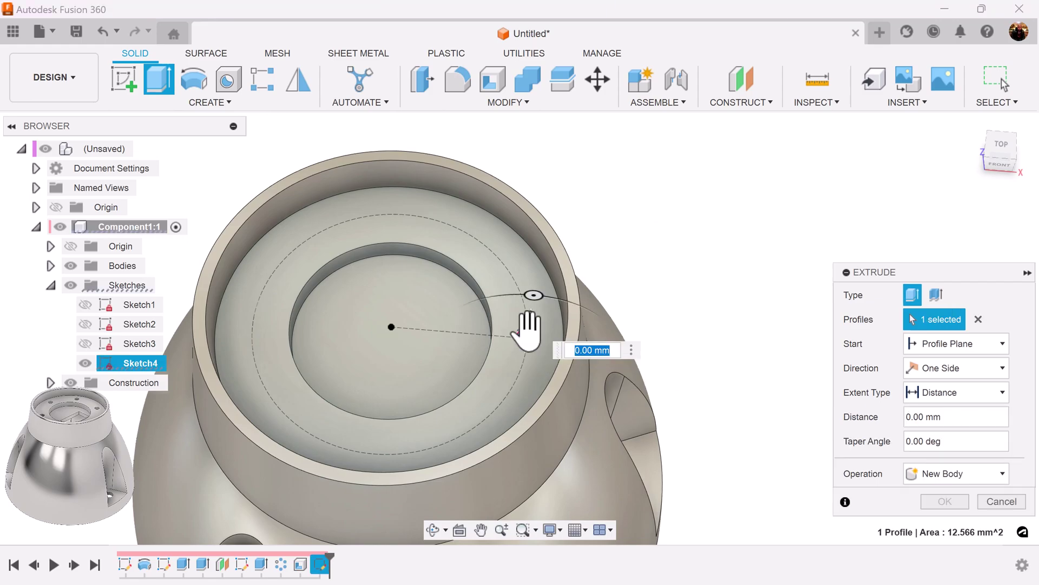
left_click_drag(528, 331, 529, 346)
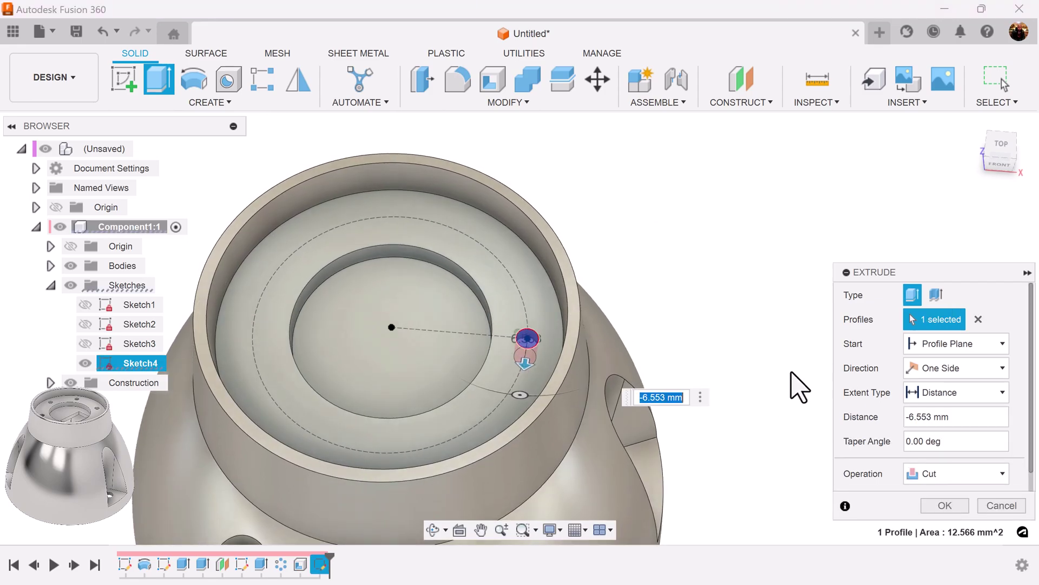
left_click(985, 393)
left_click(1004, 446)
left_click(950, 508)
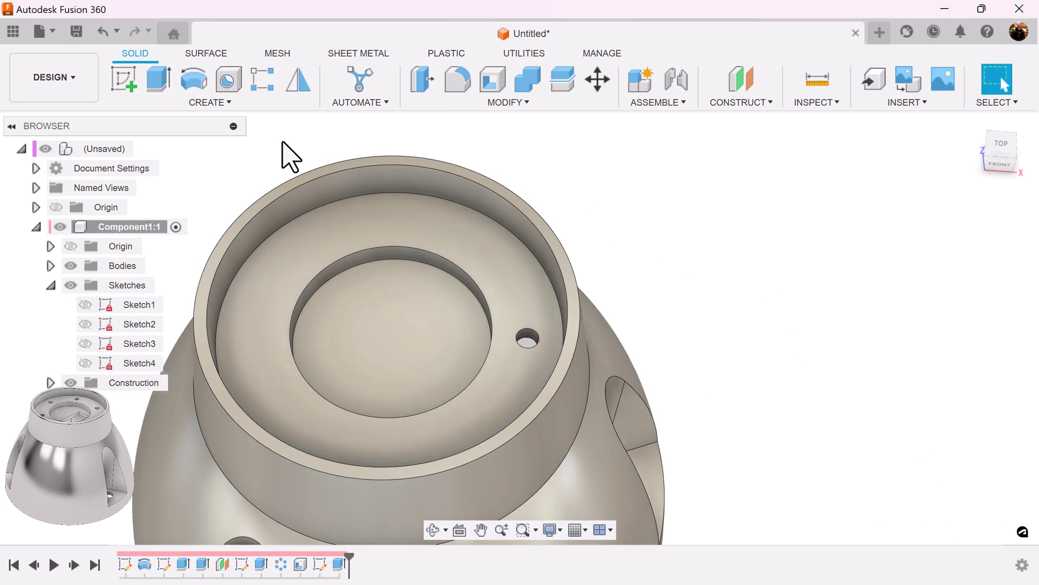
Step: Circular-pattern the Extrude4 hole six times around the outer rim edge as axis
left_click(265, 89)
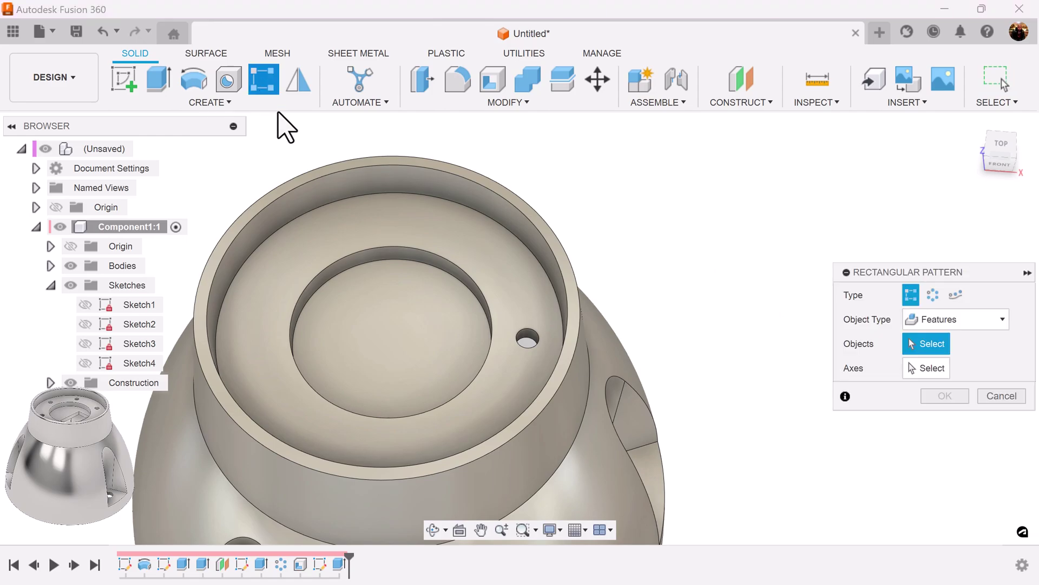
left_click(933, 294)
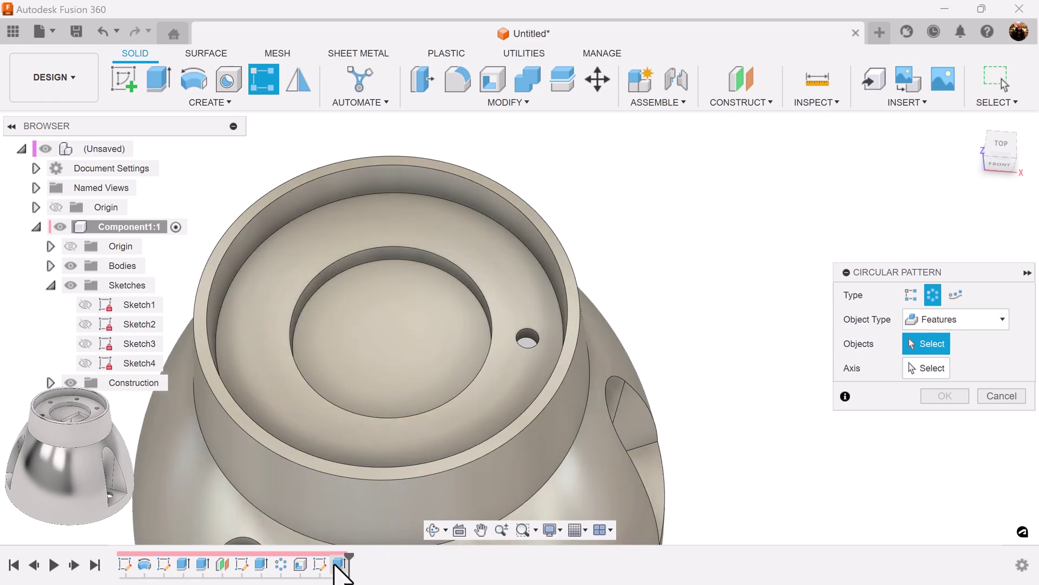
left_click(336, 564)
left_click(942, 368)
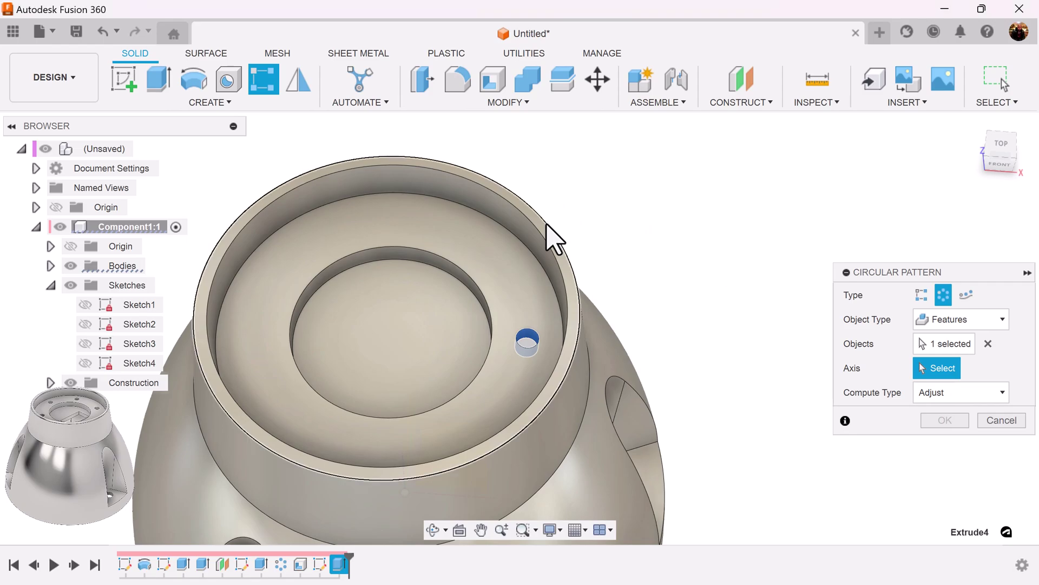
left_click(552, 237)
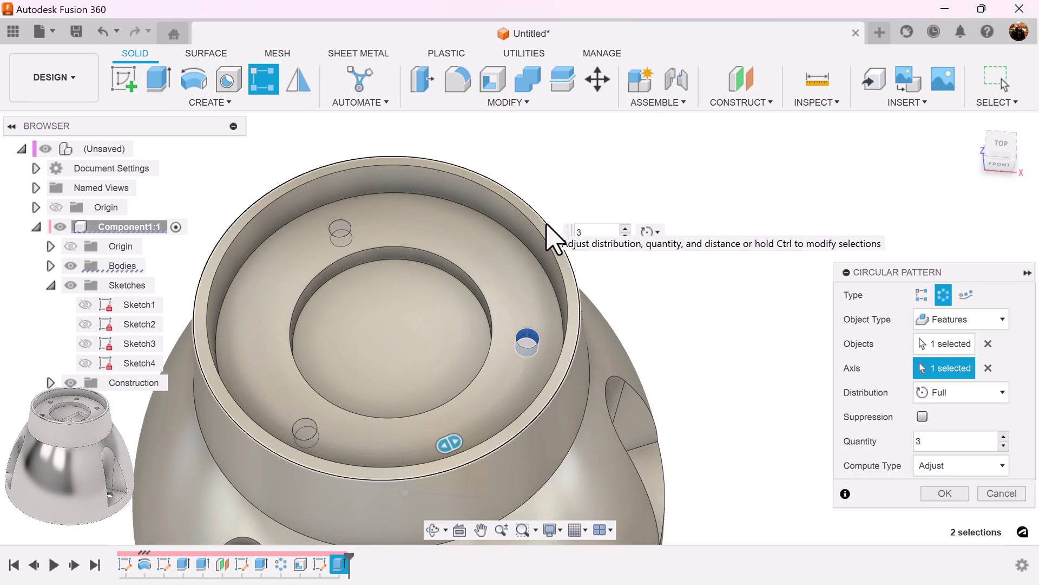
left_click(928, 440)
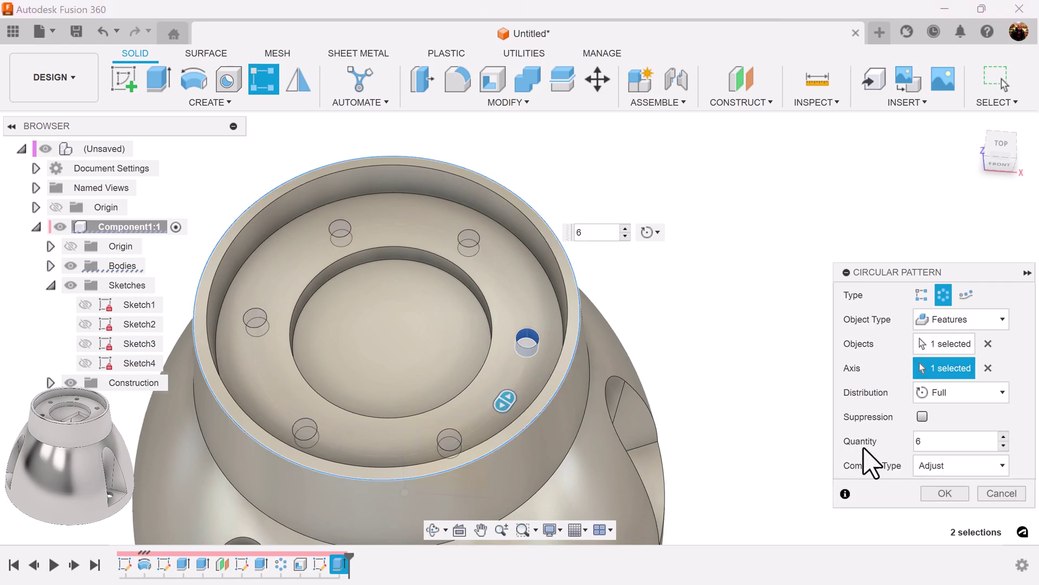
left_click(945, 494)
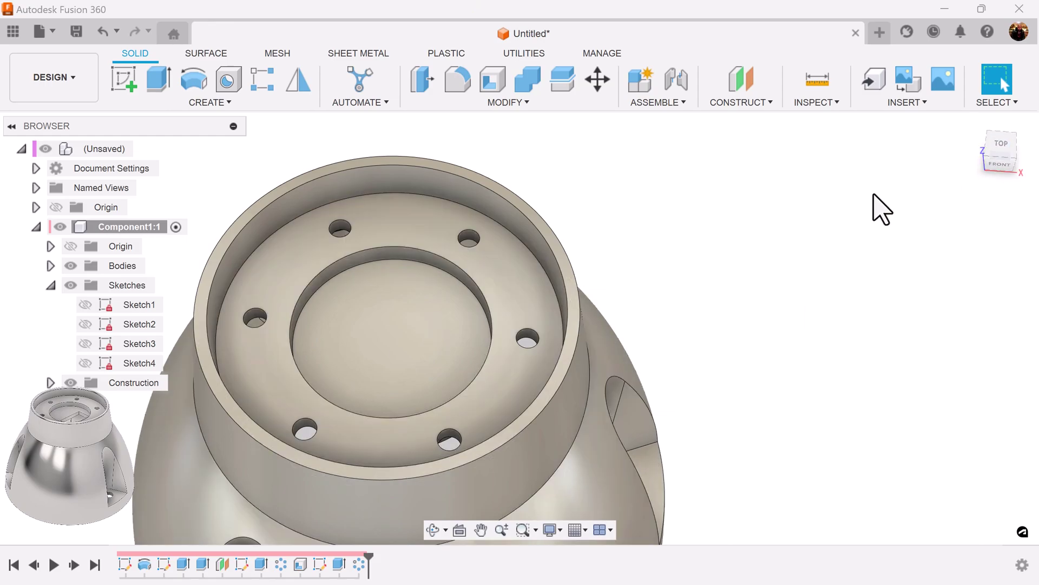
Step: Switch to the TOP view and zoom in on the six holes and centre face
left_click(1001, 148)
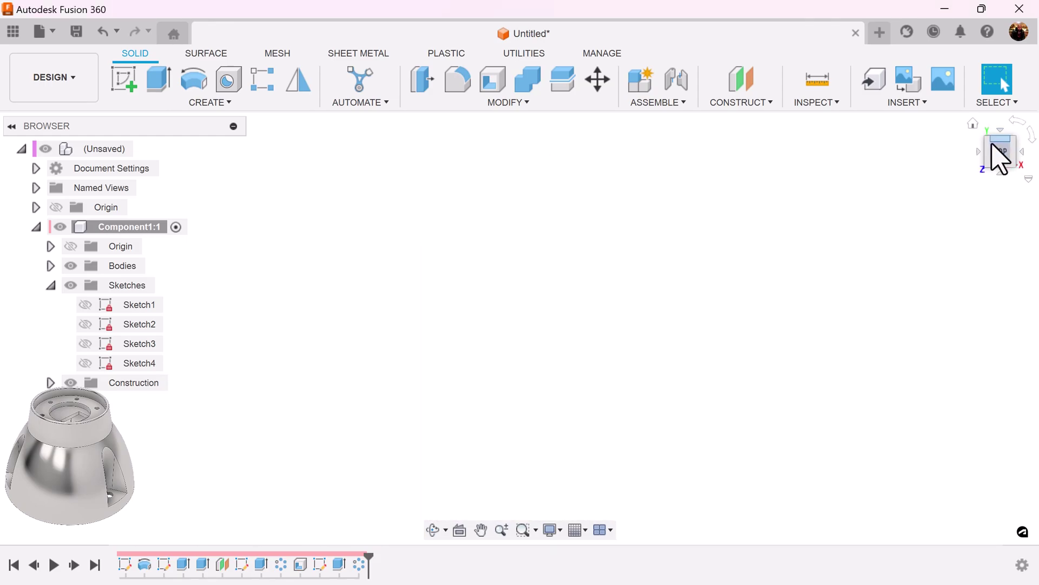
left_click(973, 123)
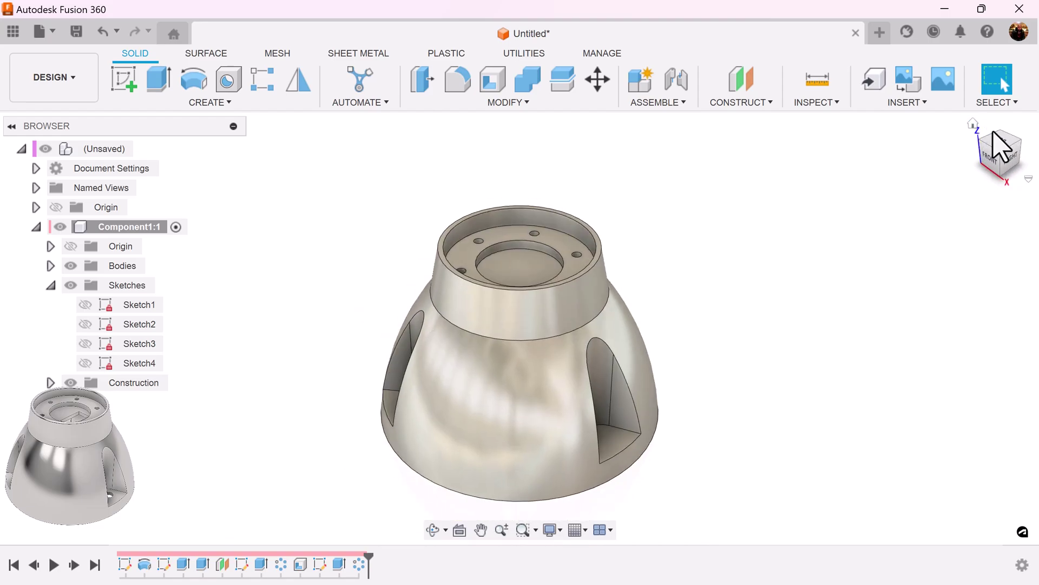
left_click(998, 138)
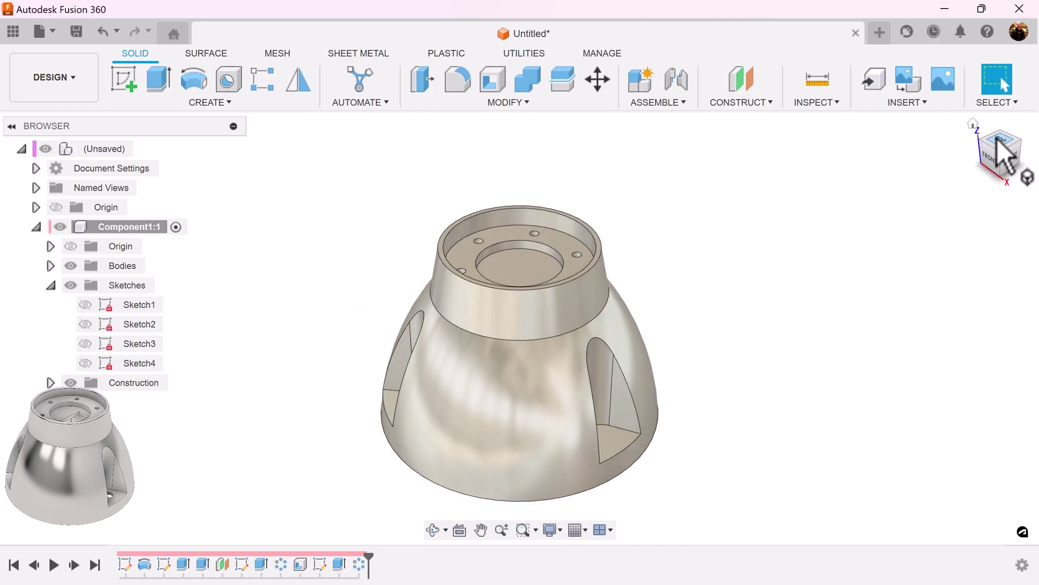
scroll(785, 243, "up", 3)
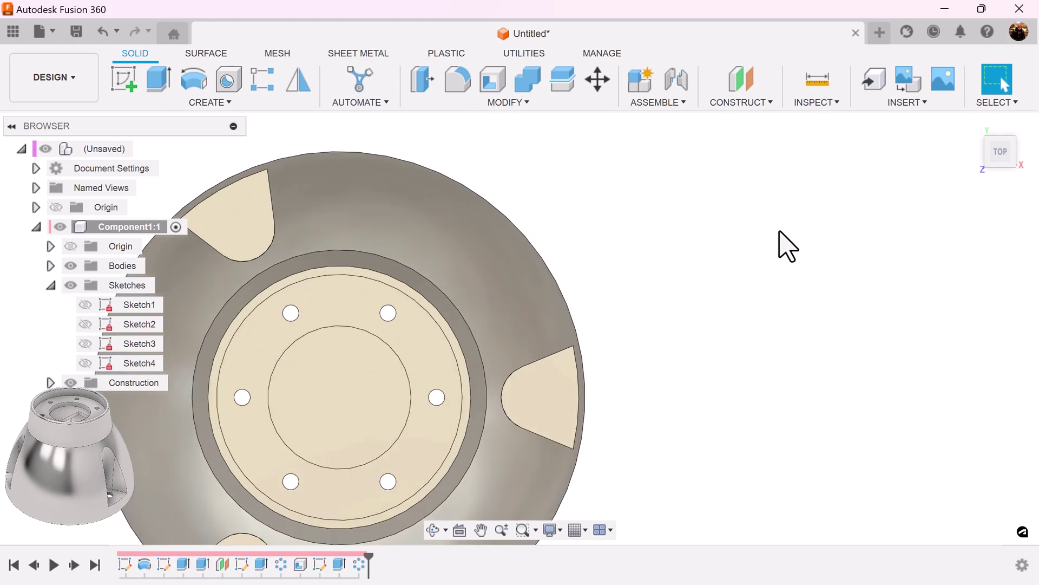
middle_click_drag(784, 244, 831, 238)
scroll(622, 195, "up", 2)
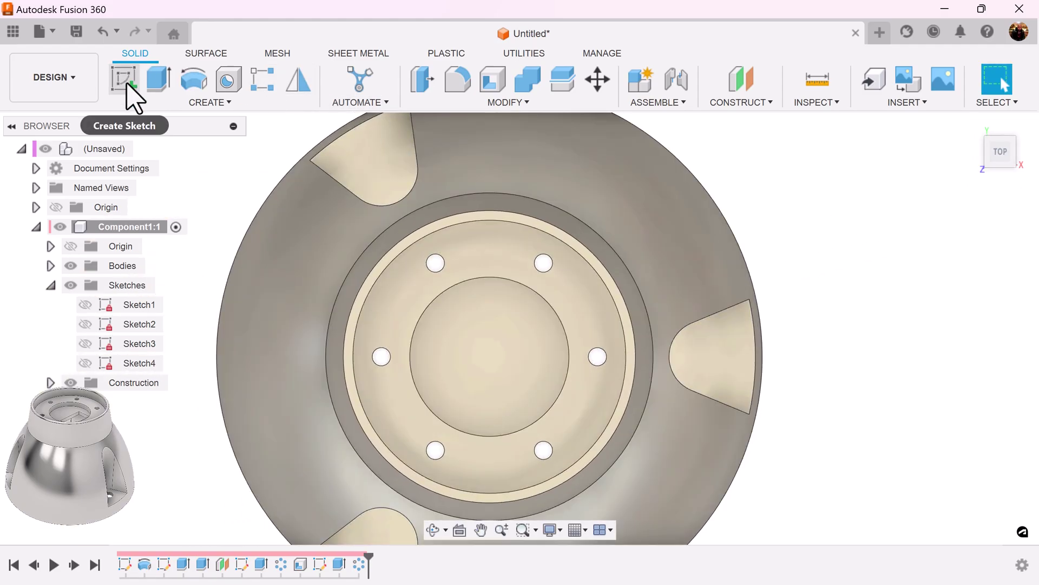
Step: Start a new sketch on the part's centre face
left_click(127, 87)
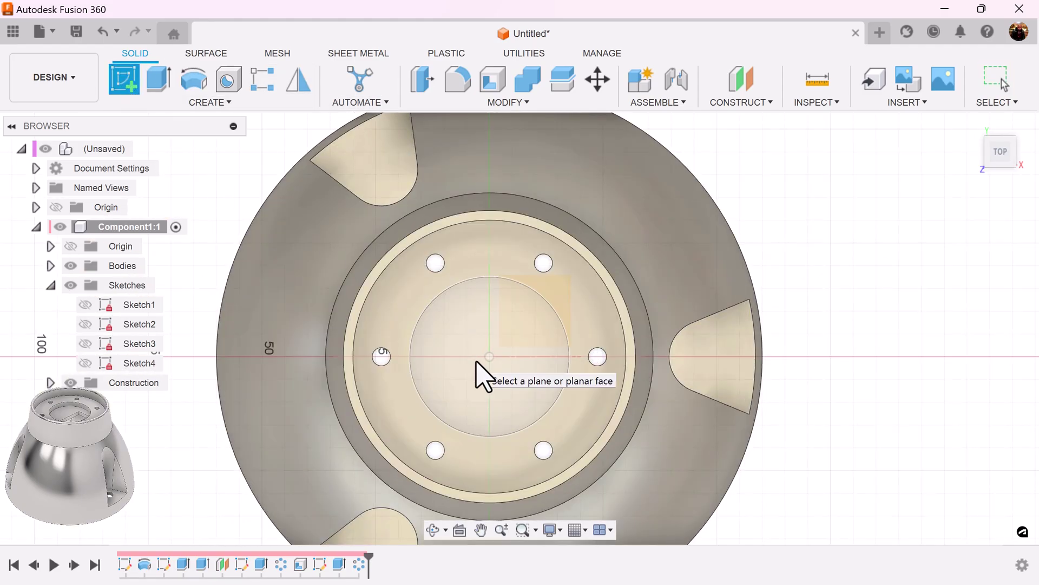
left_click(482, 372)
scroll(557, 352, "up", 2)
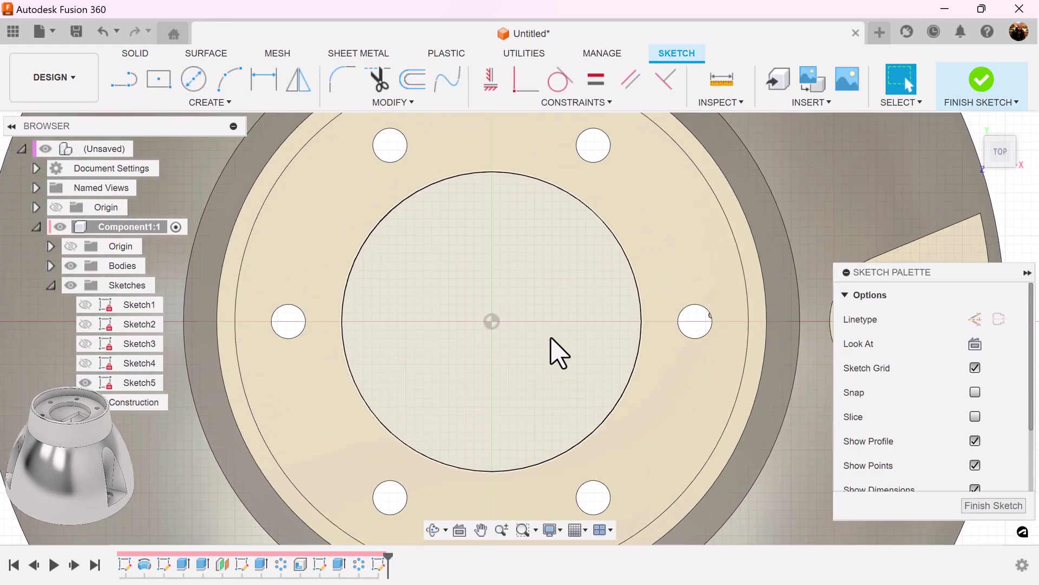
middle_click_drag(582, 341, 471, 348)
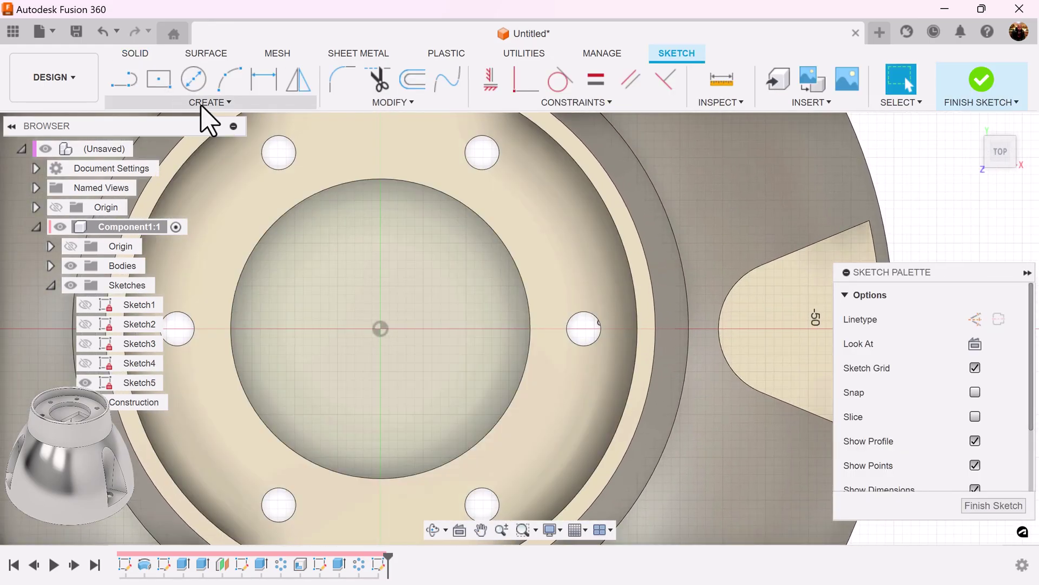
Step: Draw a 2-point rectangle 12 mm wide and 22 mm high
left_click(197, 103)
mouse_move(174, 137)
left_click(273, 137)
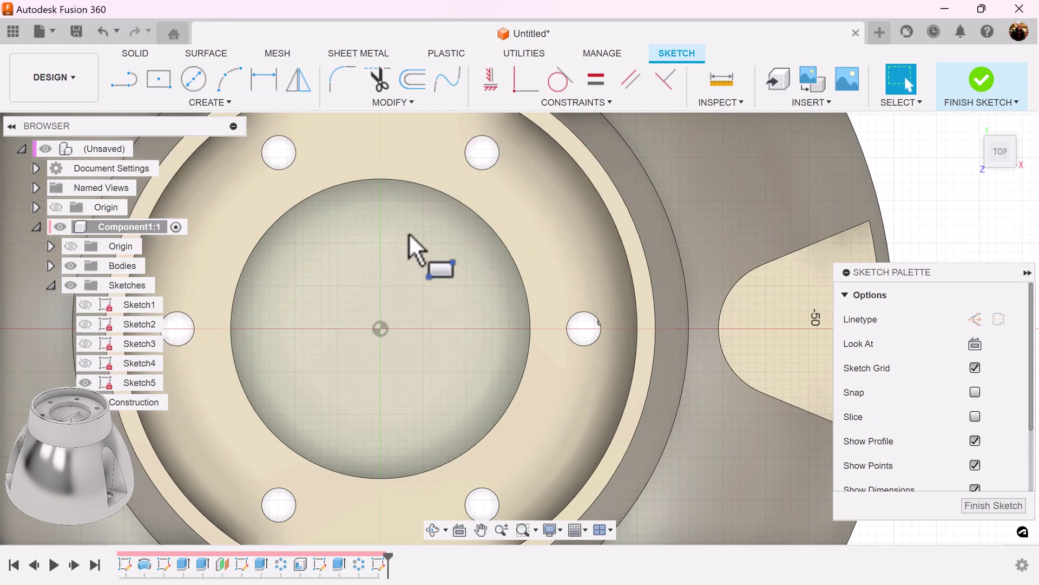
left_click(381, 239)
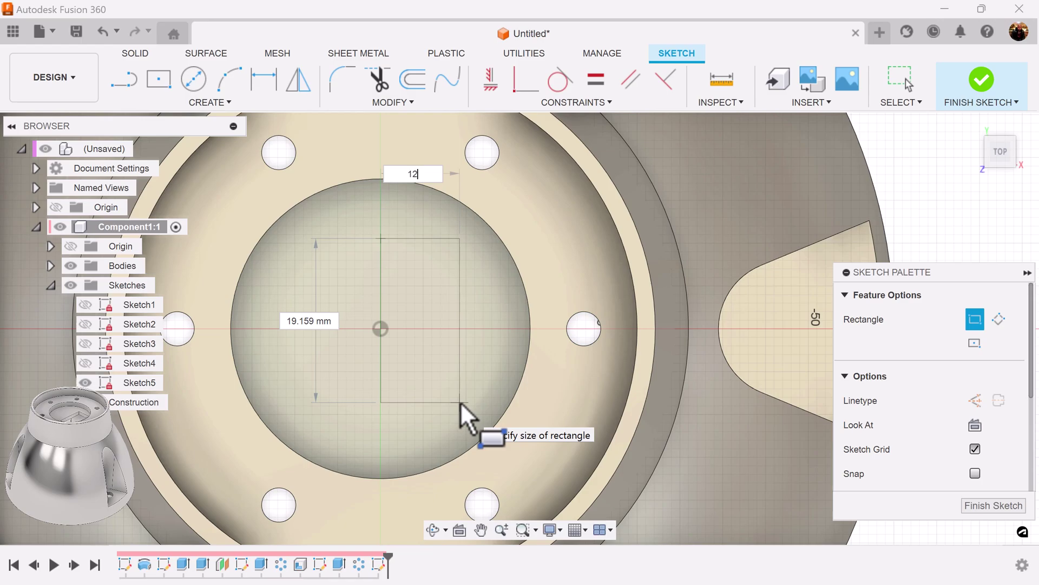
type("12")
key("Tab")
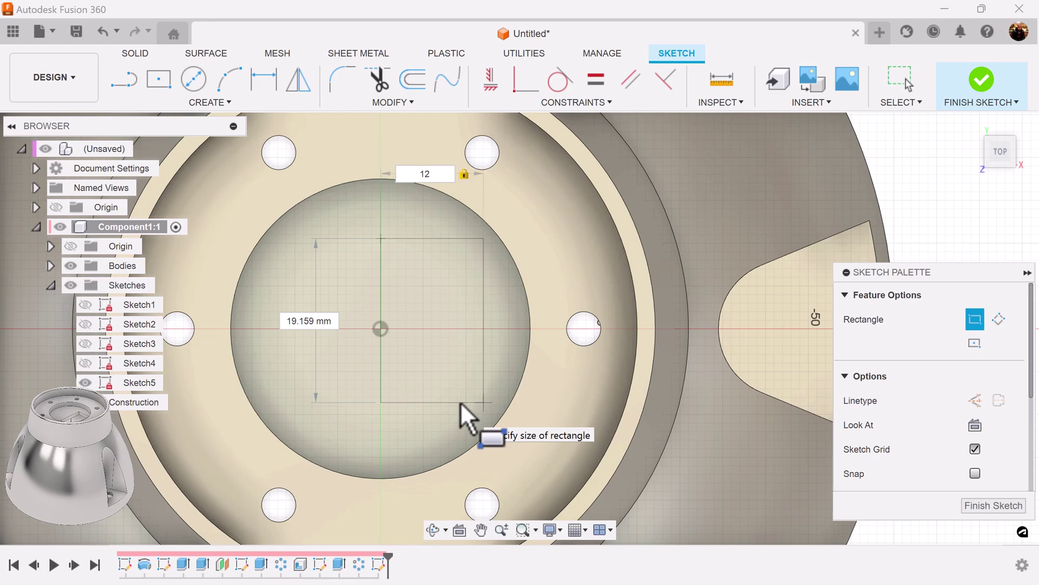
key("Tab")
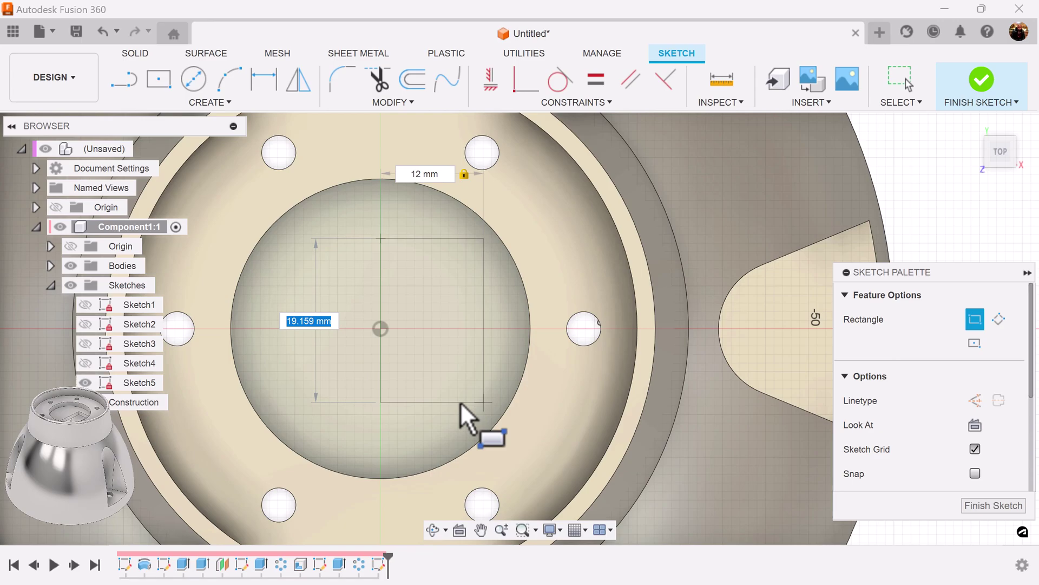
type("22")
key("Tab")
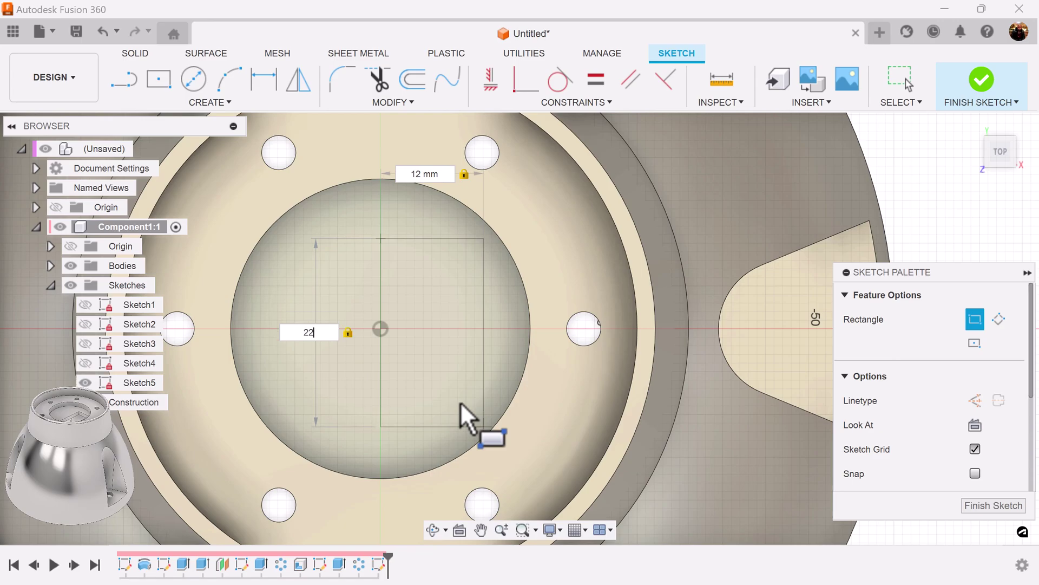
key("Return")
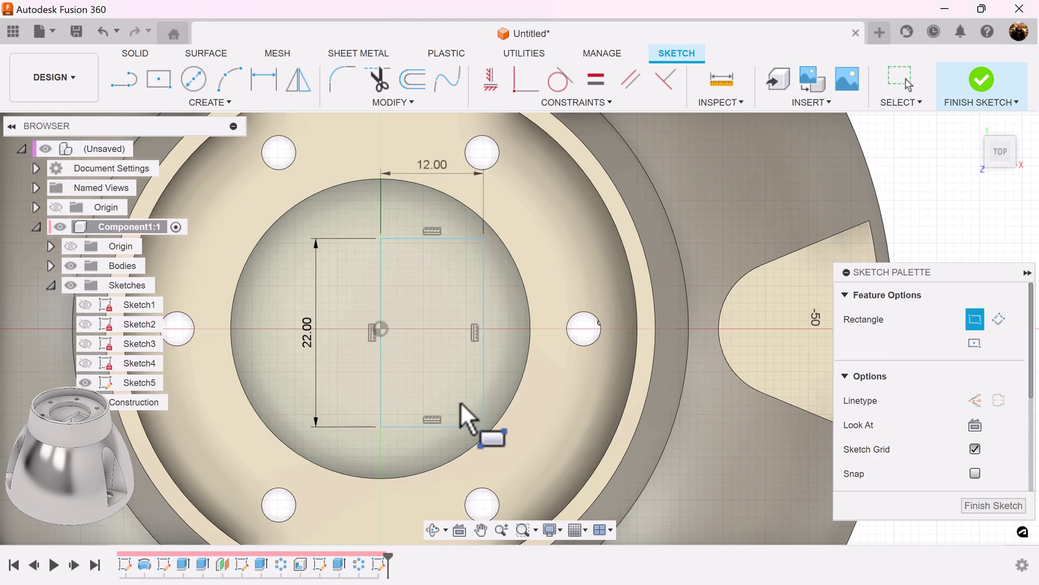
Step: Constrain the rectangle's left edge midpoint to the origin
left_click(608, 104)
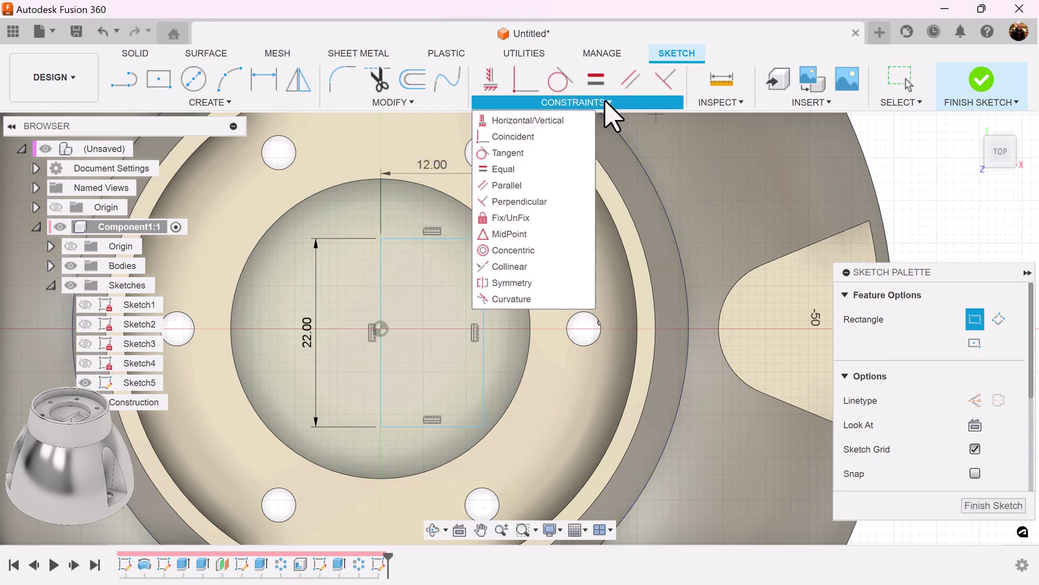
left_click(511, 234)
left_click(383, 300)
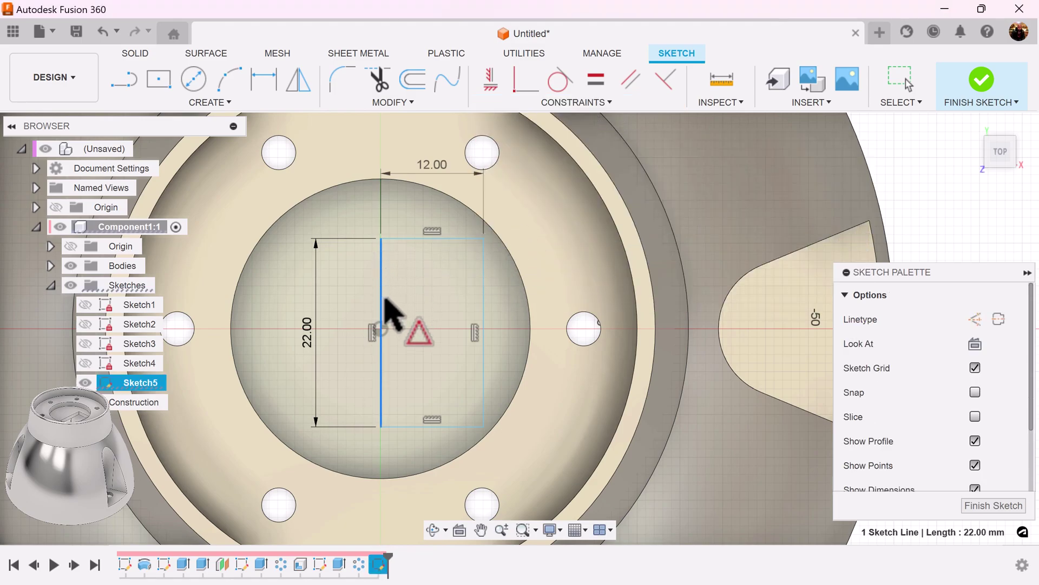
left_click(382, 330)
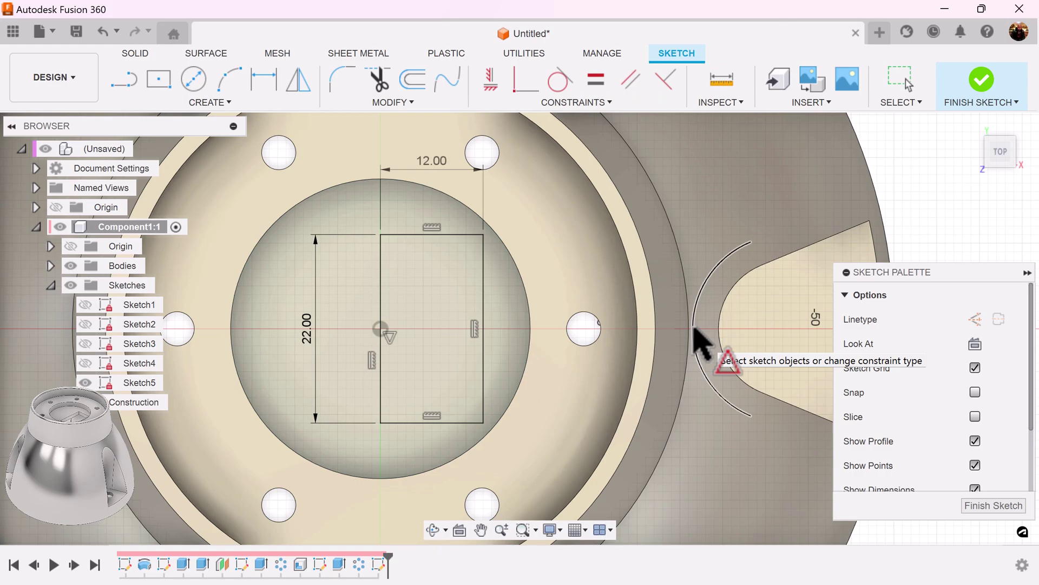
key("Escape")
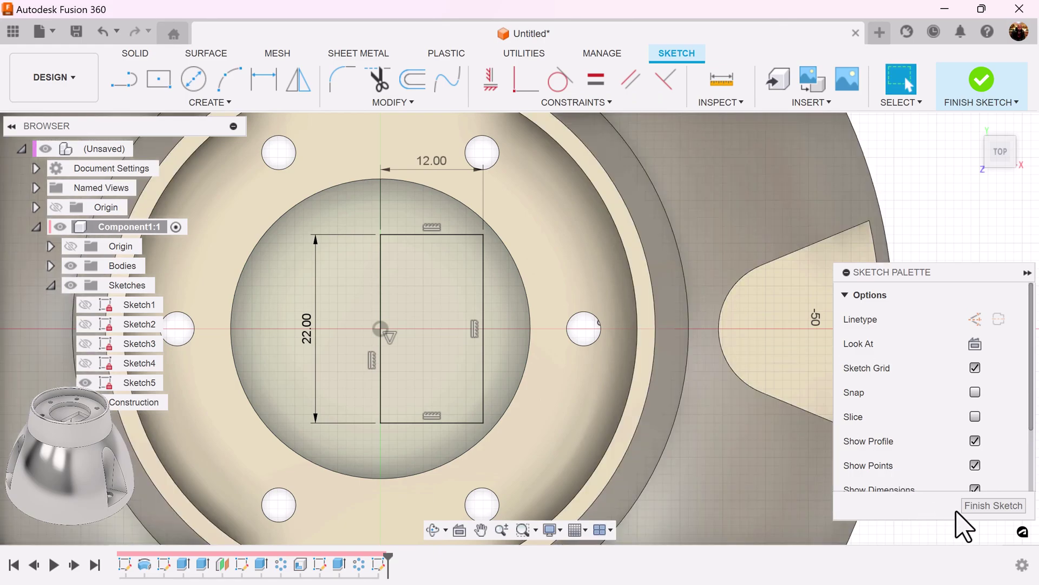
Step: Finish the sketch and cut the 12 × 22 mm rectangle through all bodies as a slot
left_click(993, 505)
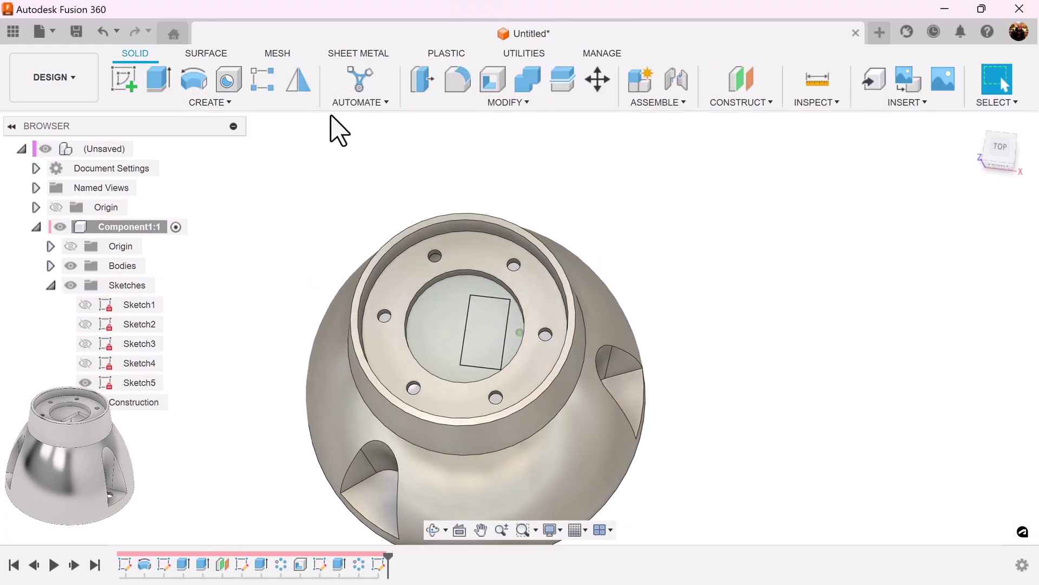
left_click(163, 86)
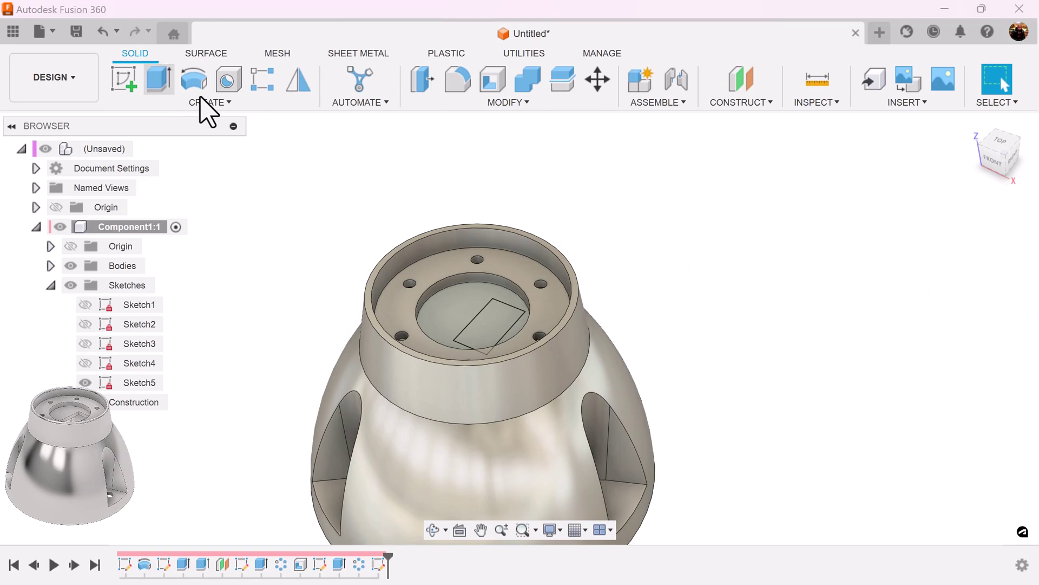
left_click(504, 332)
left_click_drag(491, 314, 590, 364)
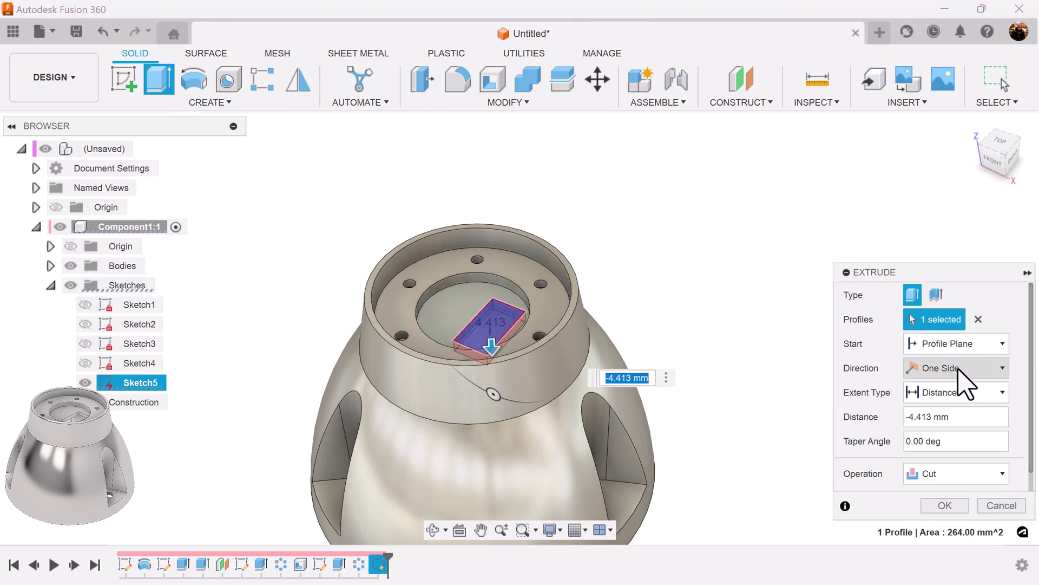
left_click(972, 393)
left_click(955, 445)
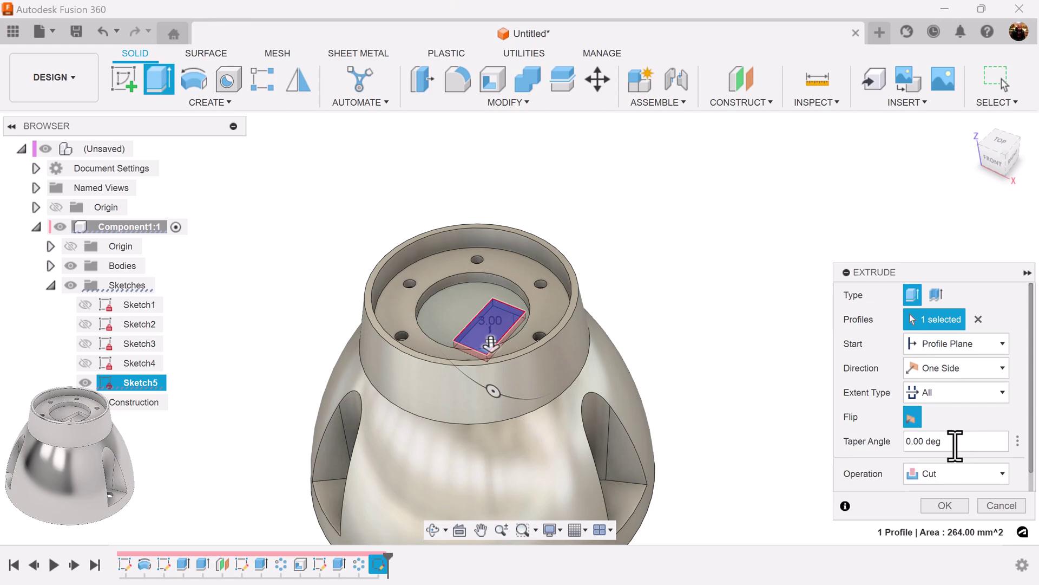
left_click(952, 508)
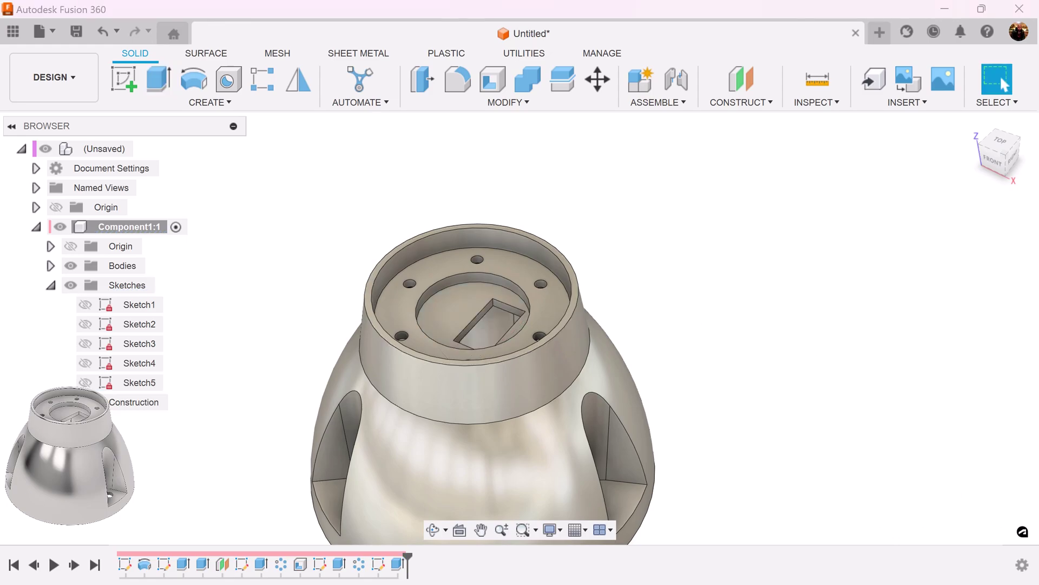
left_click(88, 364)
Step: Make Sketch3 visible and orbit the model to face a side window
left_click(88, 348)
left_click(85, 344)
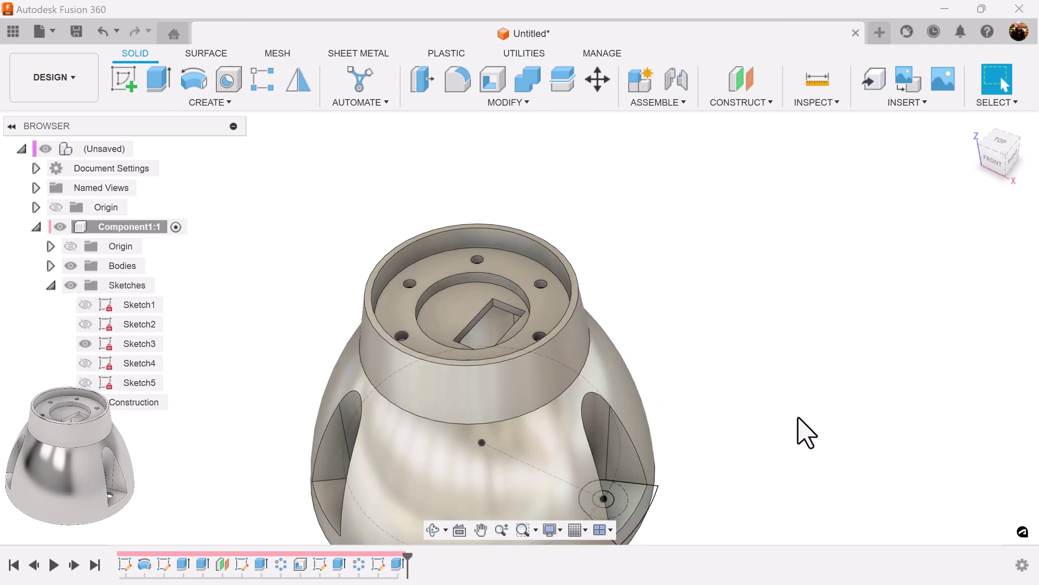
middle_click_drag(800, 433, 538, 439, "shift")
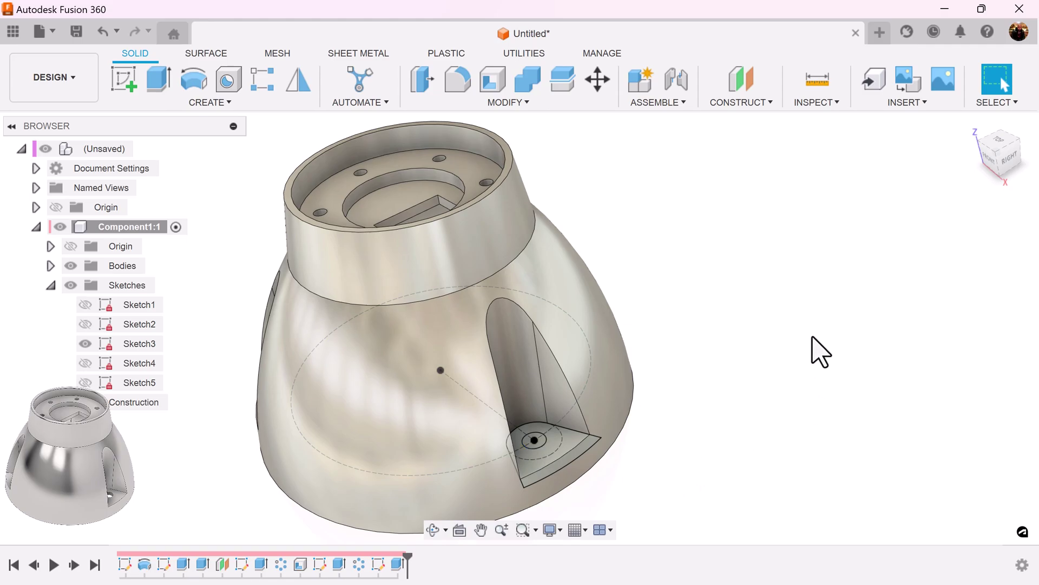
Step: Cut the Ø7 mm circle through all bodies at the side window's rounded end
left_click(165, 91)
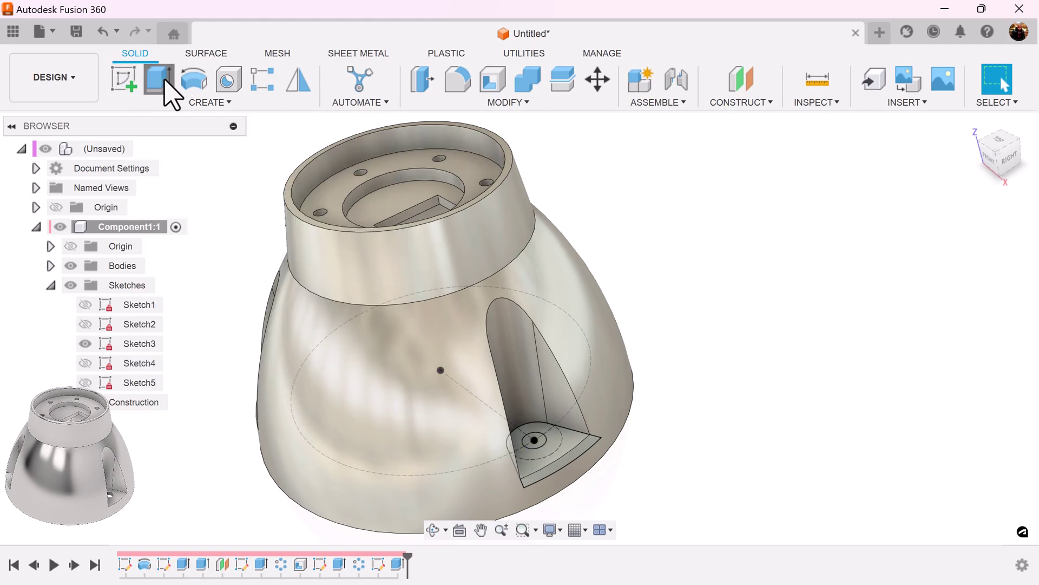
left_click(541, 443)
left_click_drag(528, 441, 540, 478)
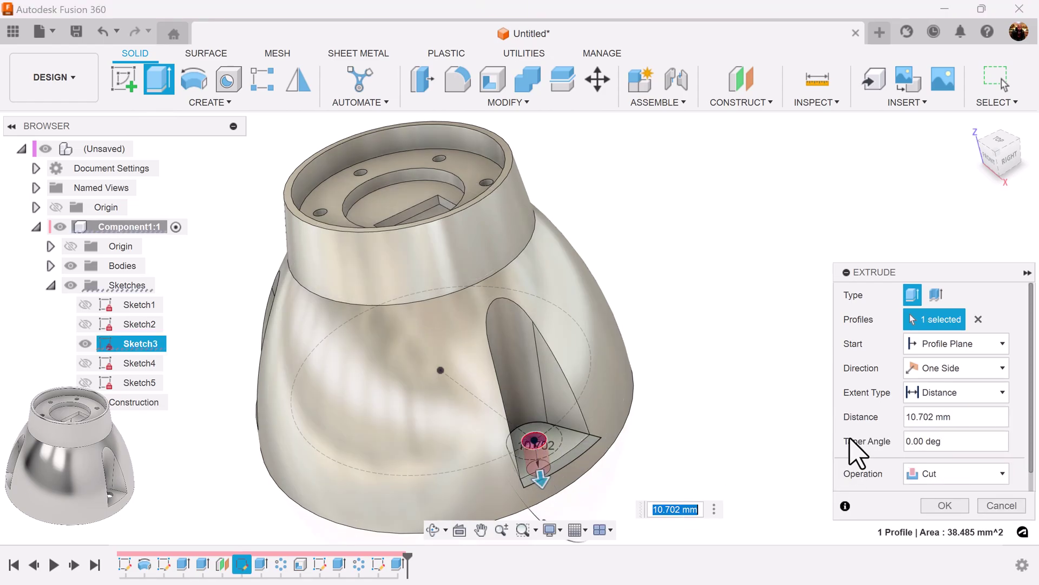
left_click(974, 394)
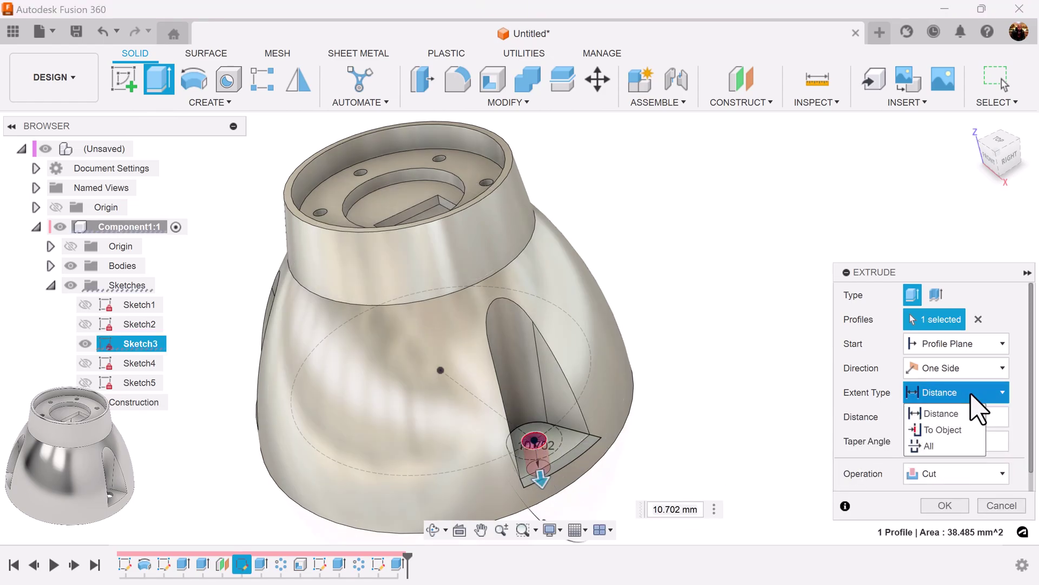
left_click(951, 445)
left_click(946, 505)
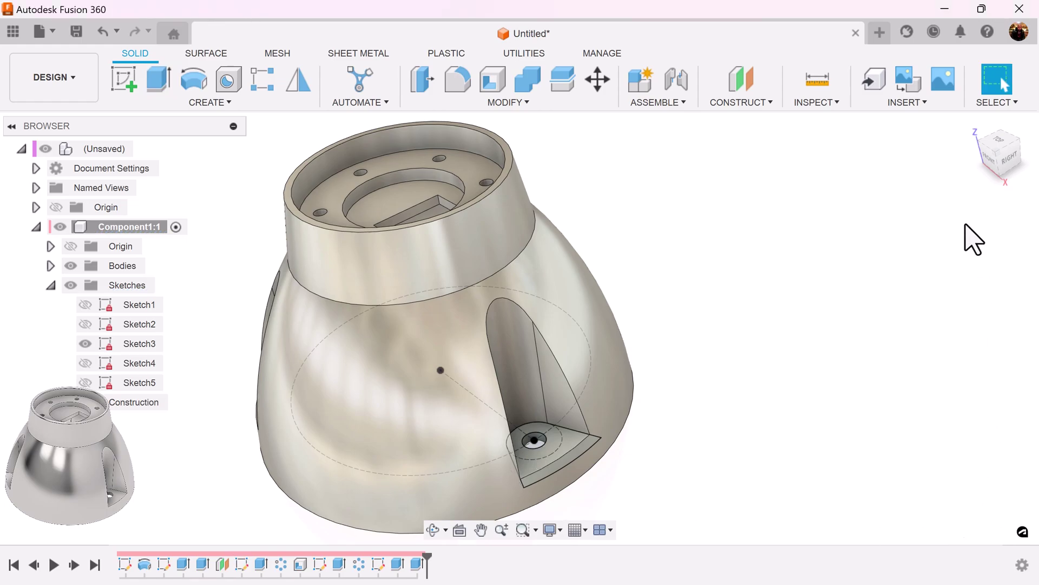
Step: Circular-pattern the Extrude6 hole three times around the outer circular edge, then hide Sketch3
left_click(258, 79)
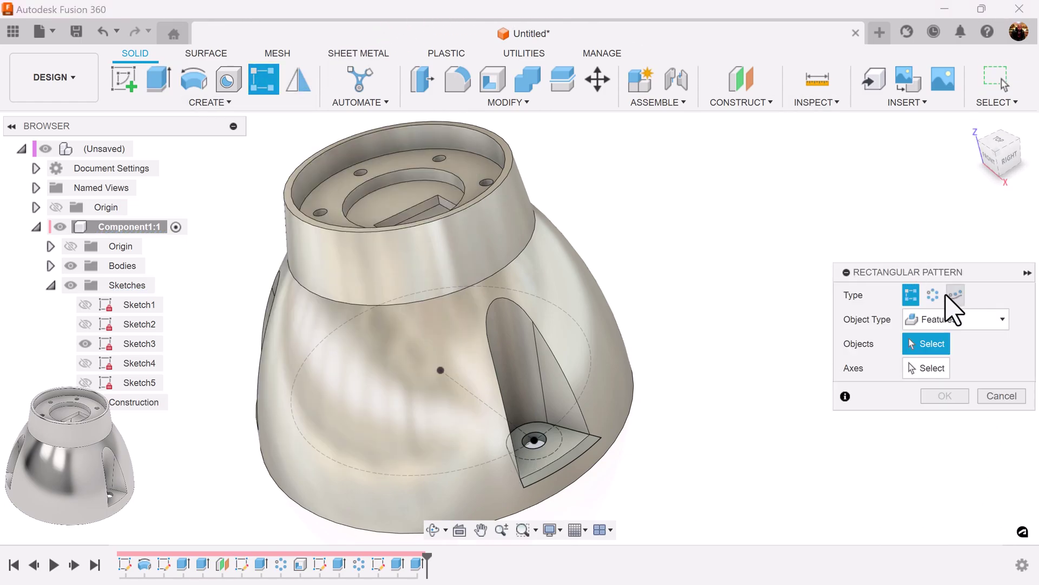
left_click(933, 295)
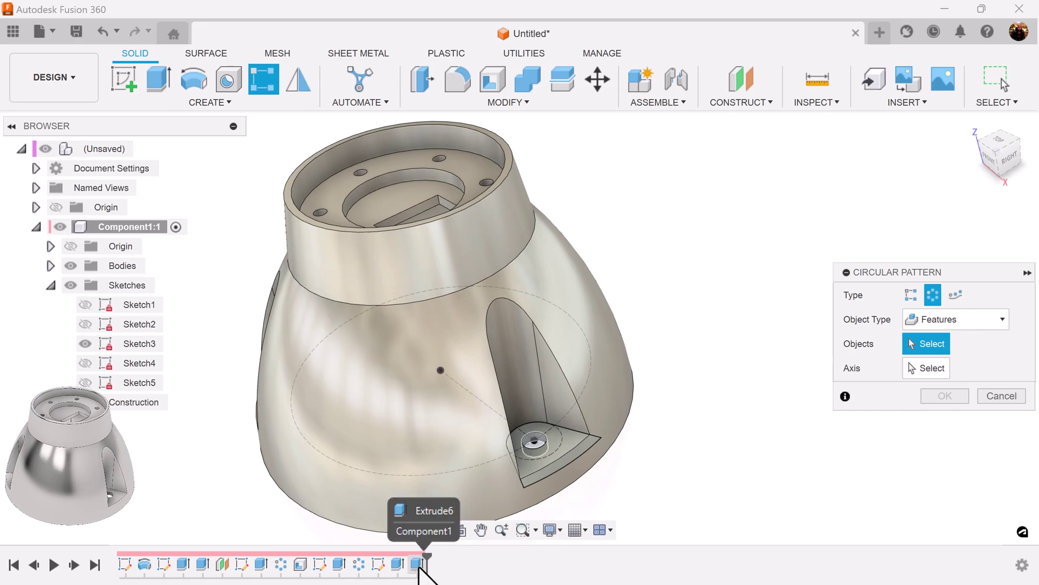
left_click(418, 564)
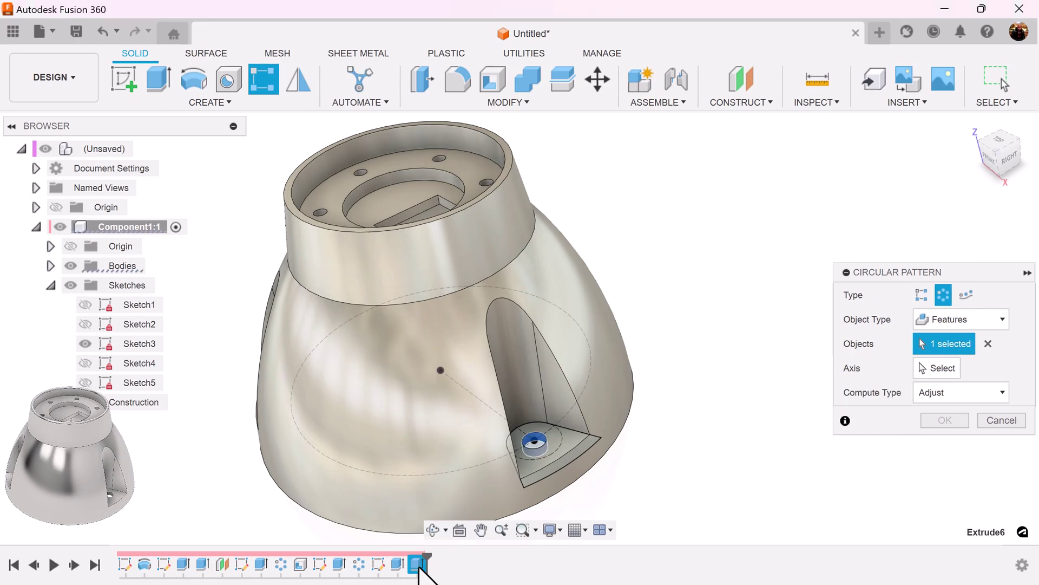
left_click(948, 368)
left_click(637, 407)
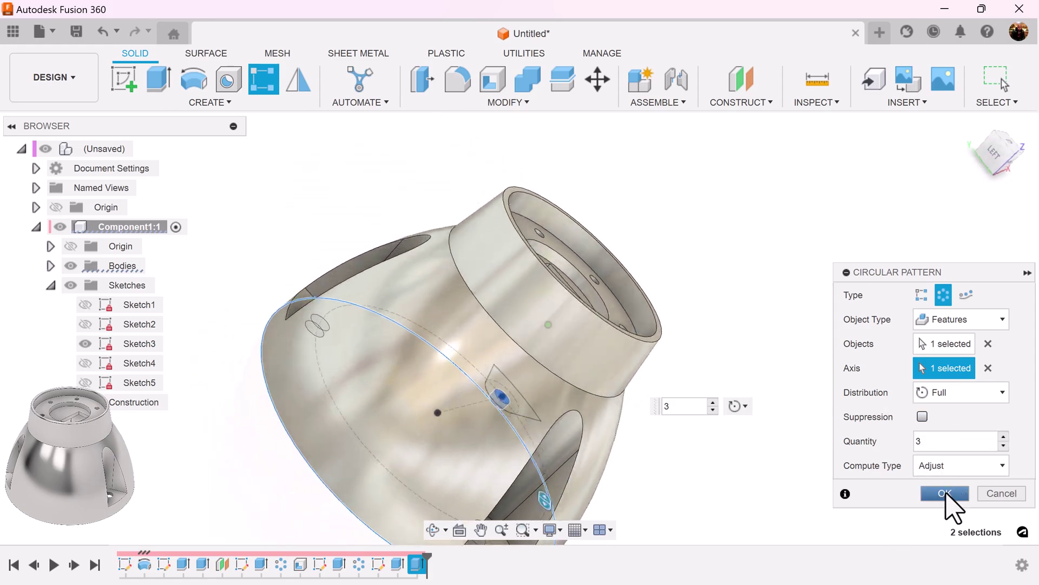
left_click(947, 494)
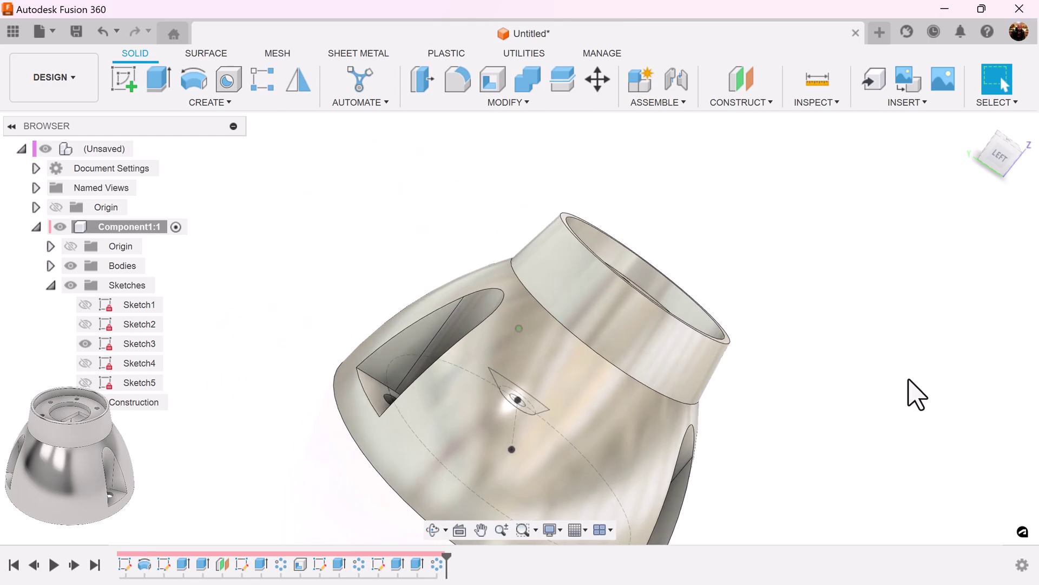
left_click(85, 343)
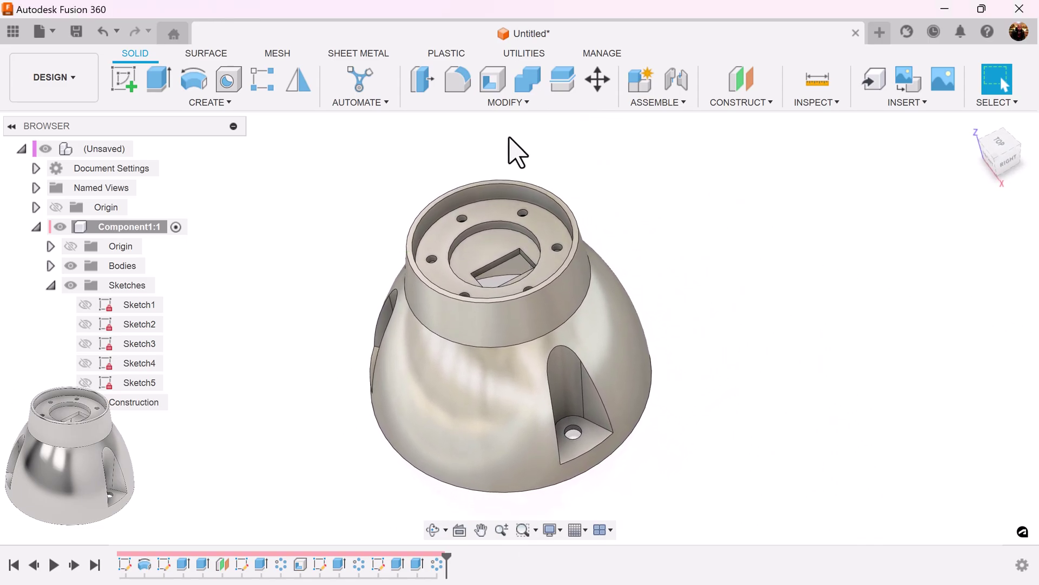
Step: Apply a Full Round Fillet using the top rim face as the centre face
left_click(459, 81)
scroll(622, 197, "up", 5)
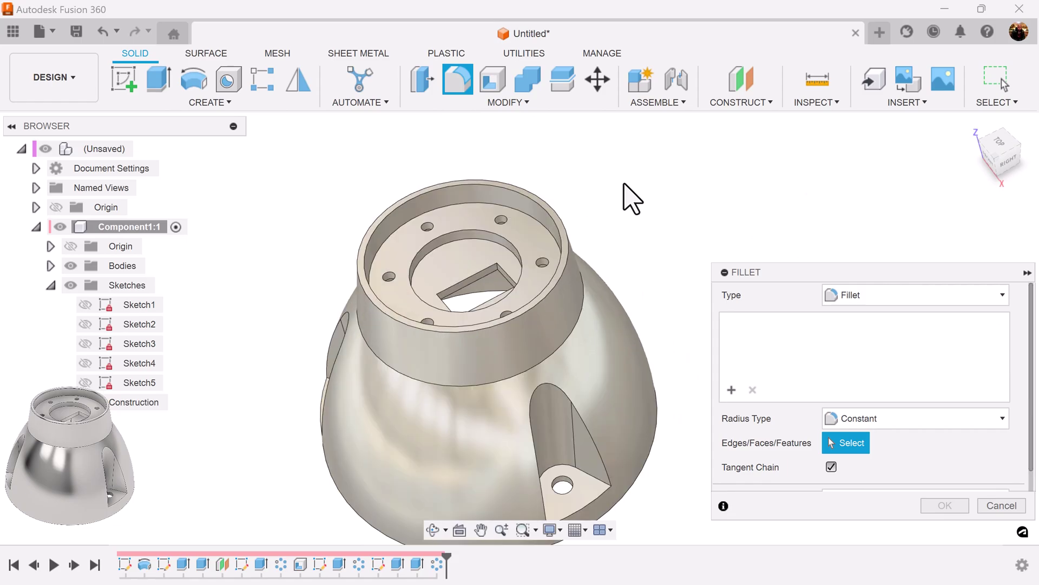
scroll(481, 183, "up", 4)
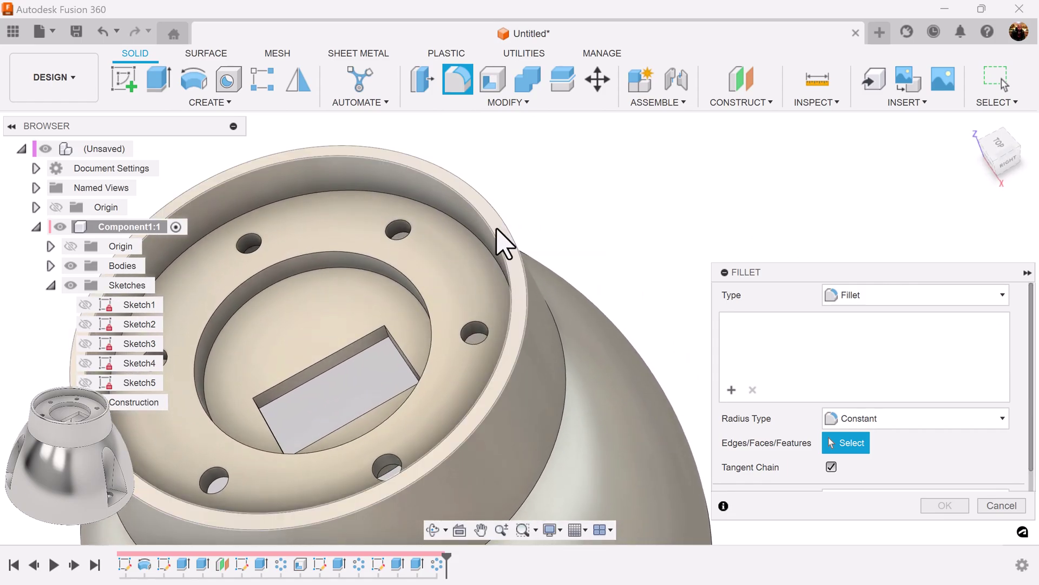
left_click(498, 233)
left_click(863, 298)
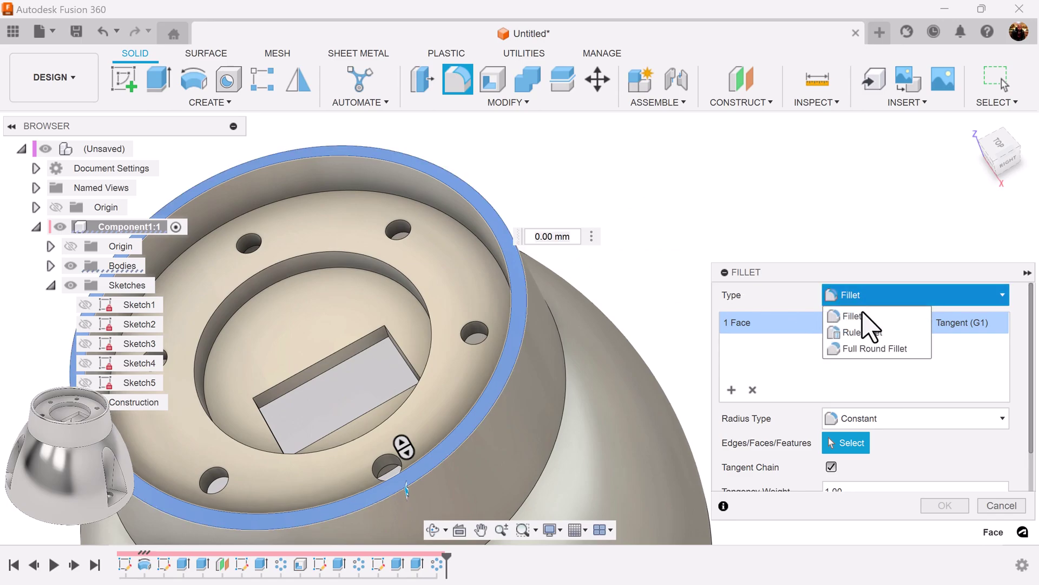
left_click(871, 352)
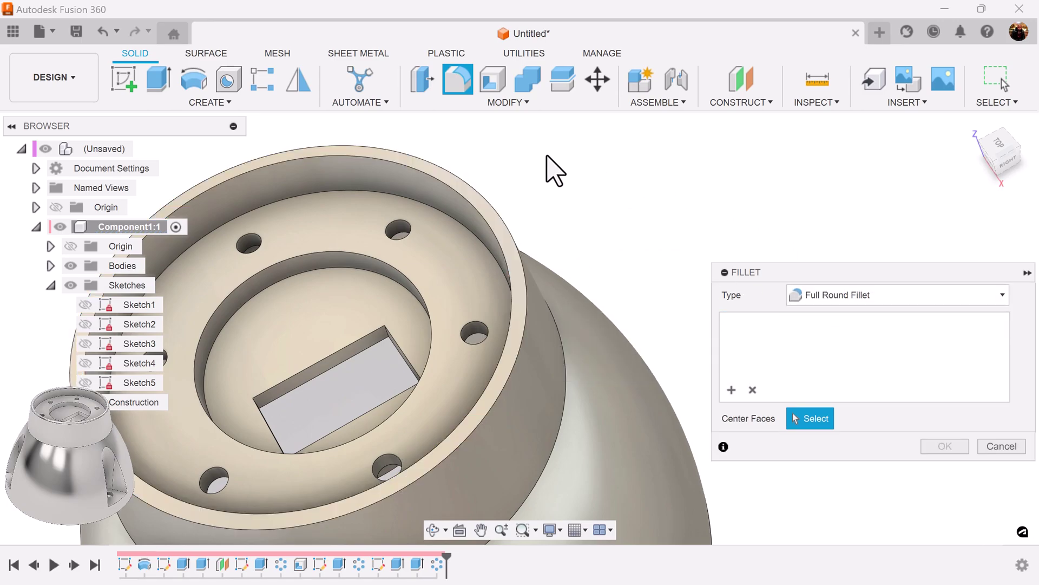
left_click(476, 209)
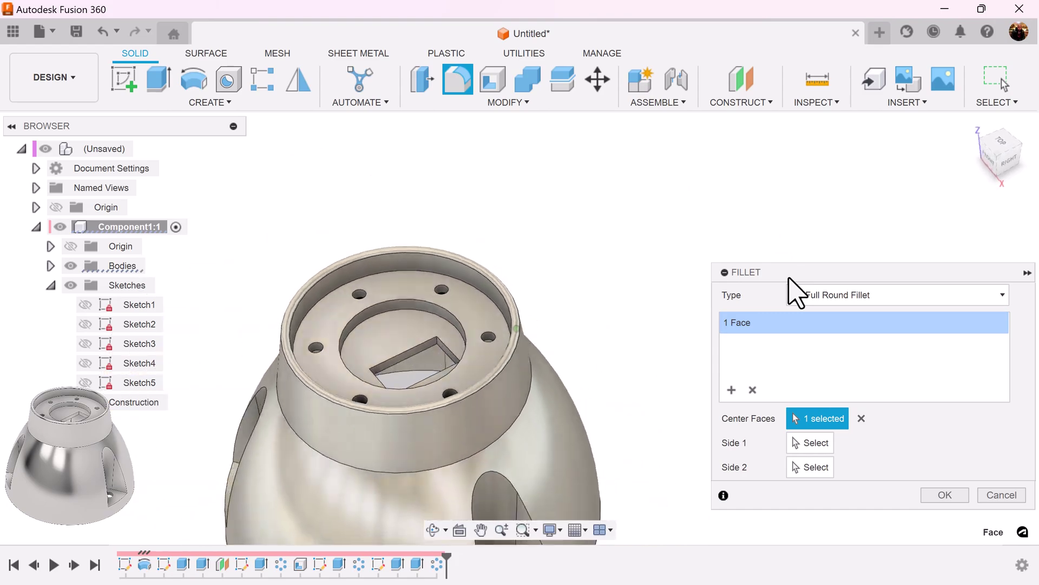
left_click(954, 497)
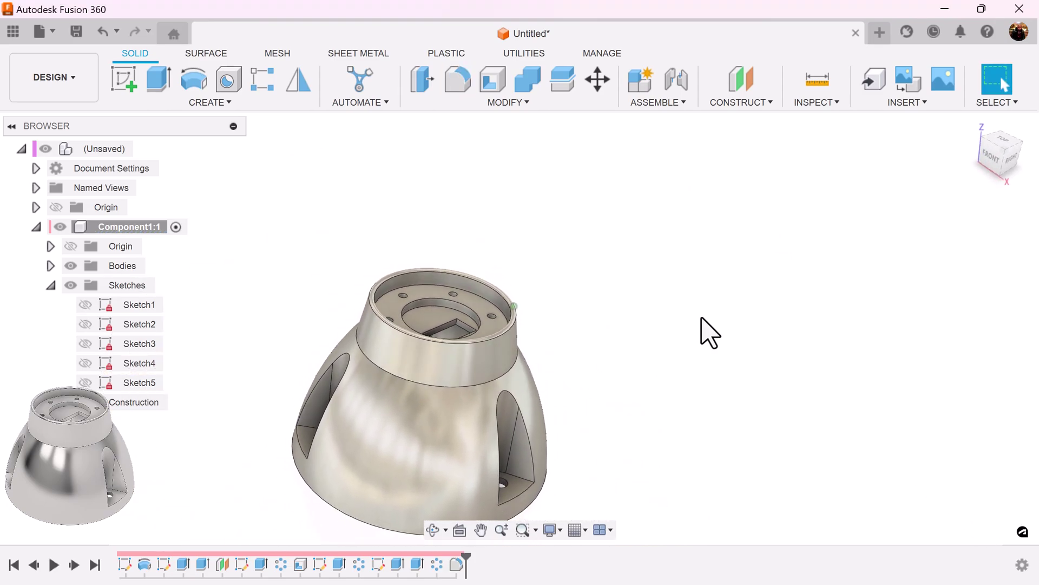